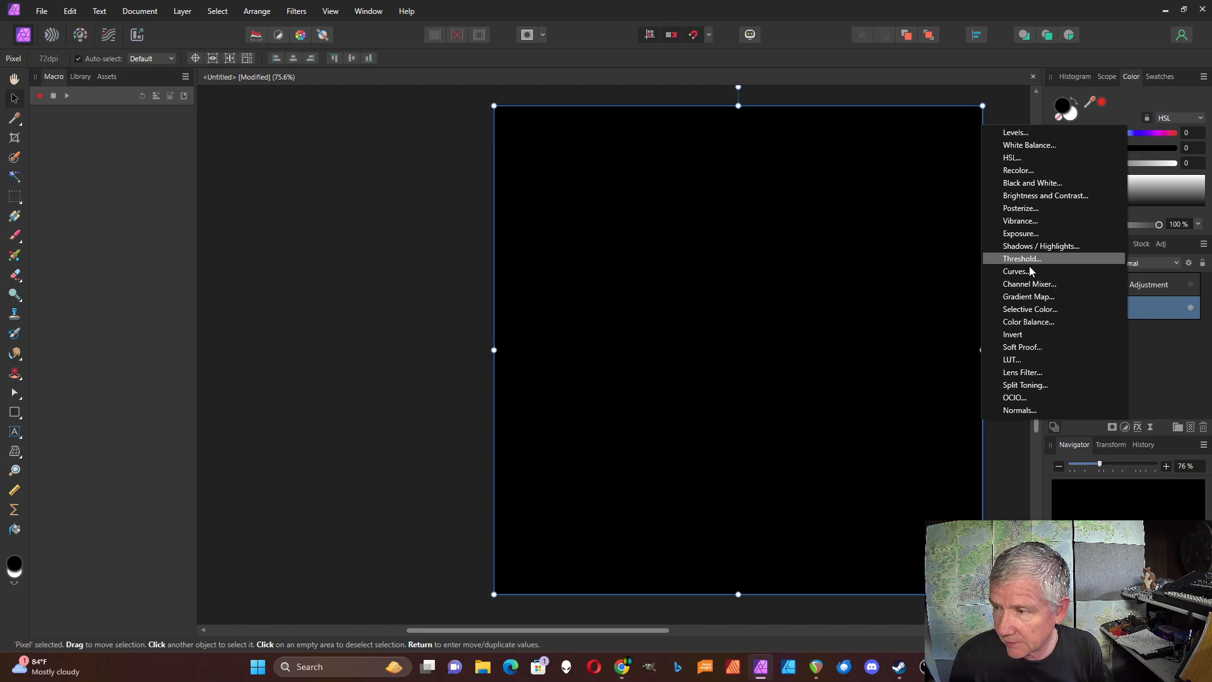
Step: Undo the addition of the Gradient Map adjustment layer above the pixel layer
{"action": "left_click", "coordinate": [1156, 354]}
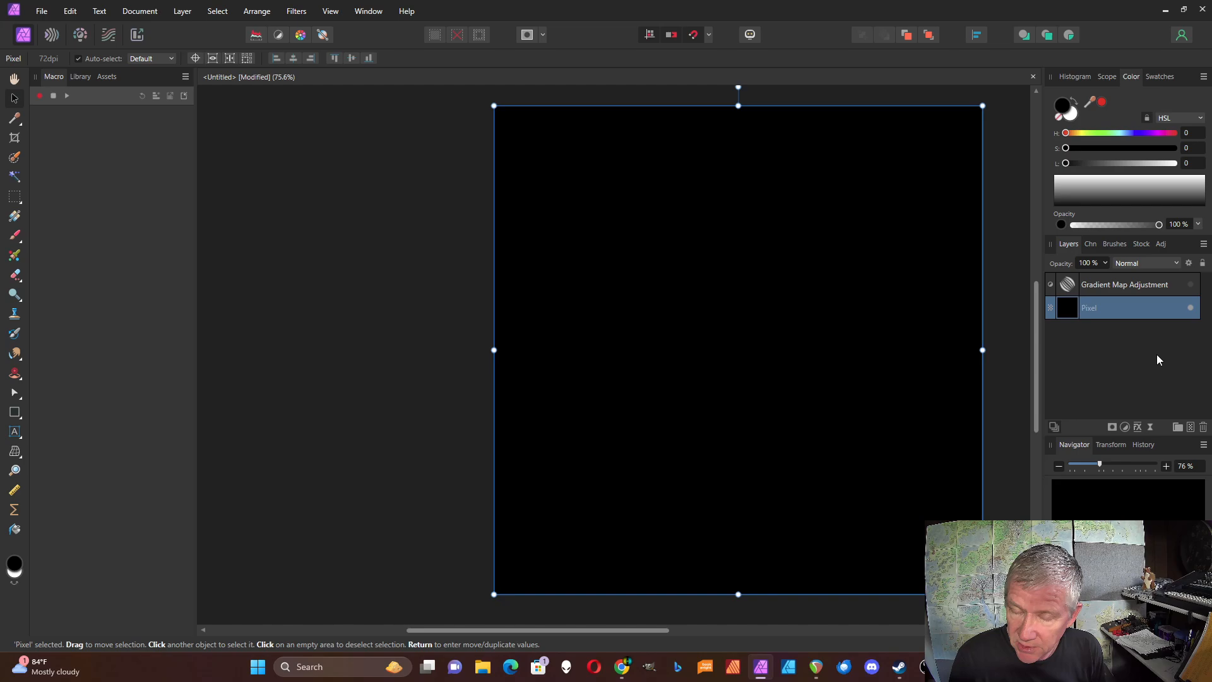
{"action": "key", "text": "ctrl+z"}
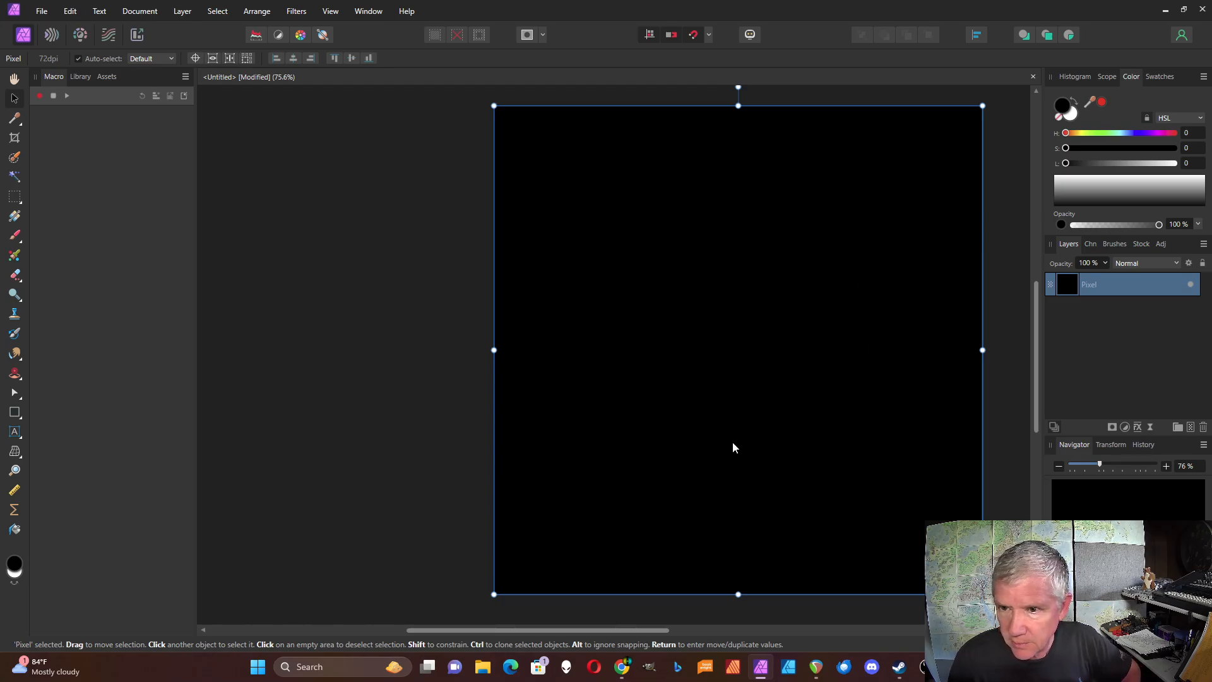
Step: Start a procedural texture on the pixel layer and add an equation beginning with "var v=vec2(rx,ry)*a/w;"
{"action": "left_click", "coordinate": [14, 510]}
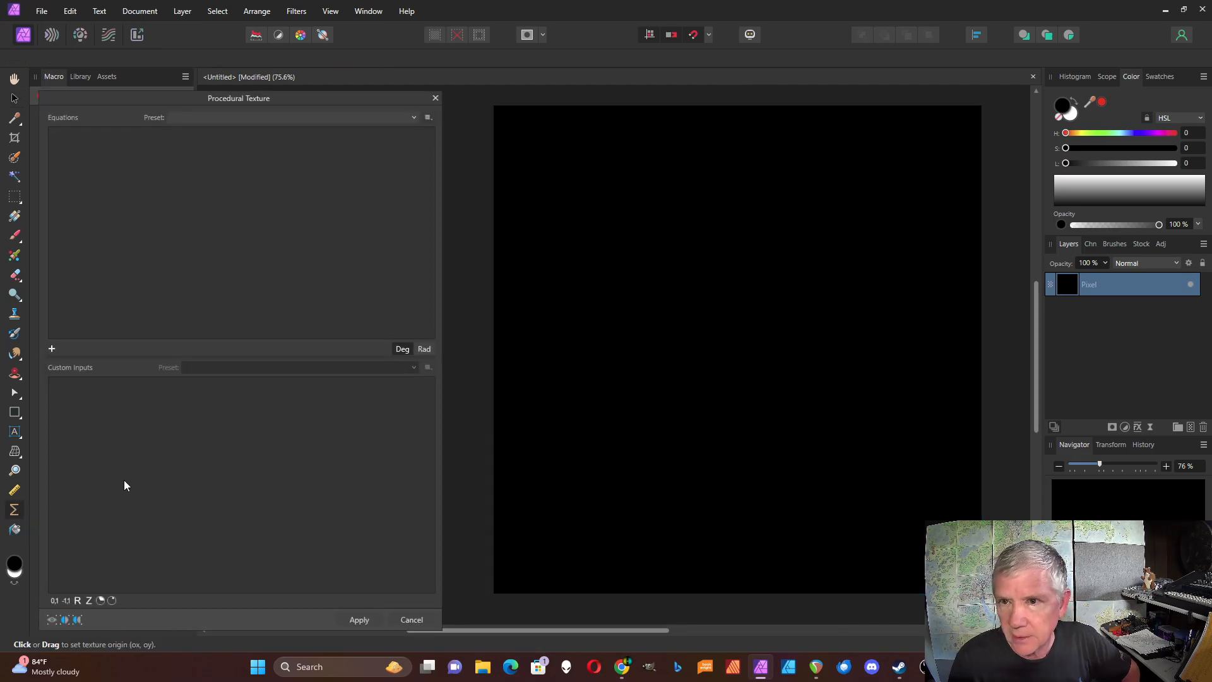
{"action": "left_click", "coordinate": [51, 348]}
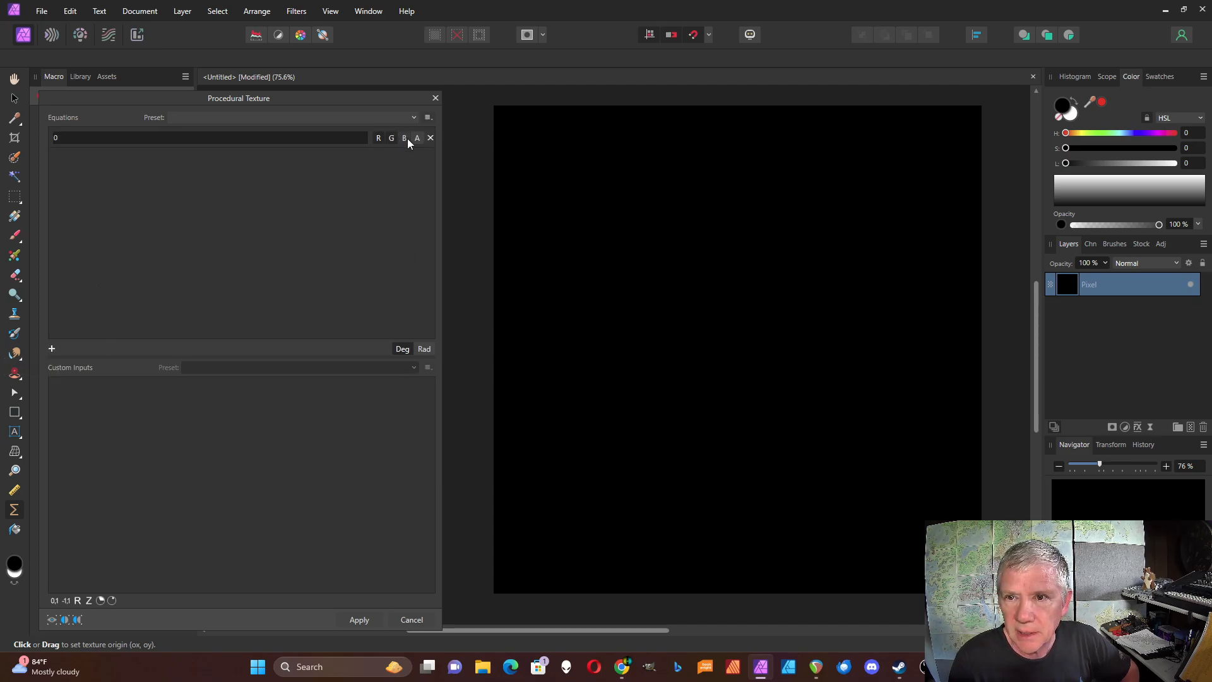
{"action": "left_click", "coordinate": [65, 136]}
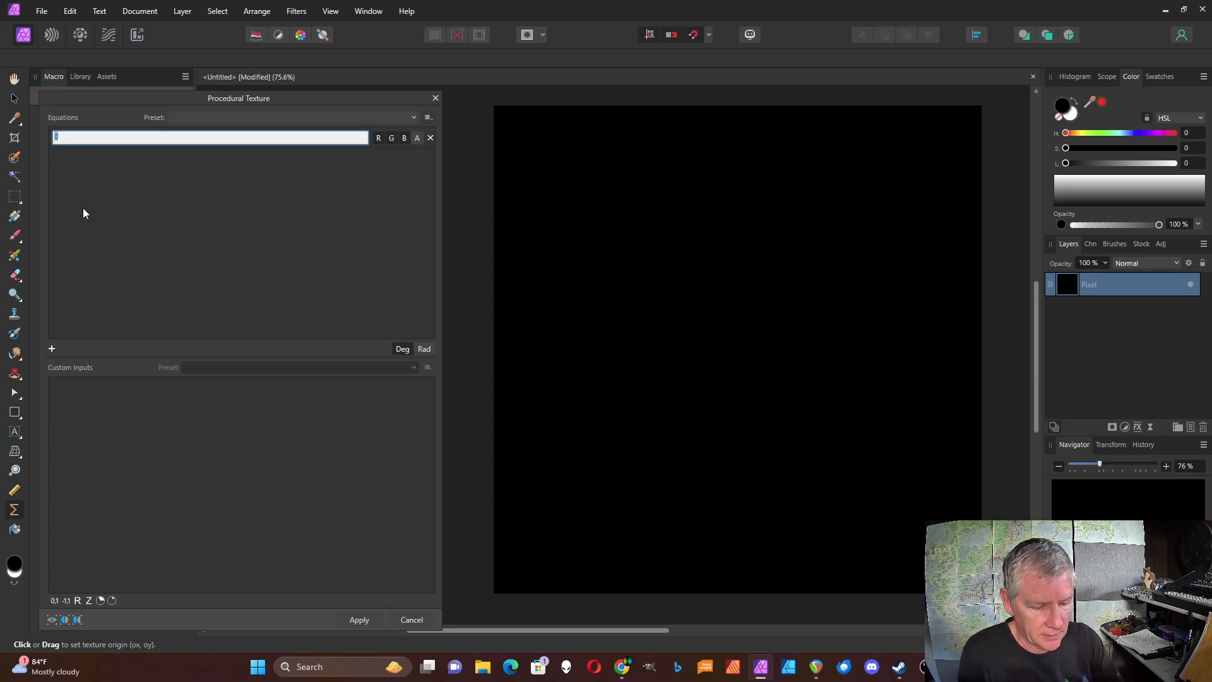
{"action": "type", "text": "var v"}
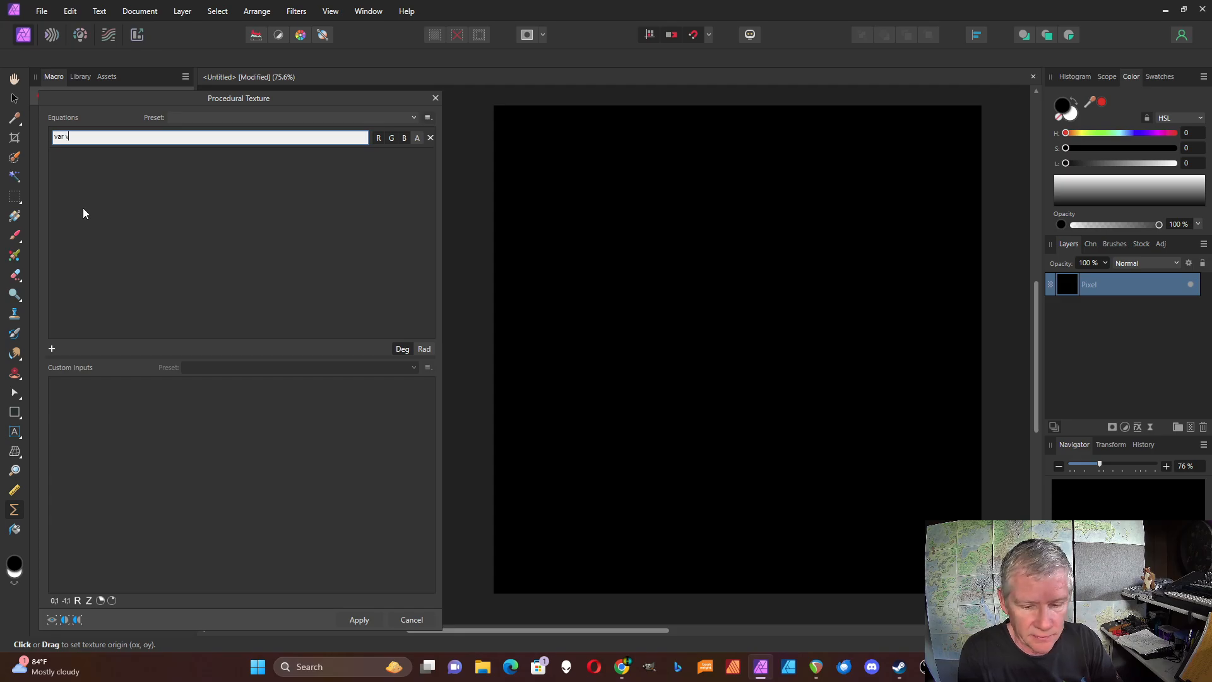
{"action": "type", "text": "=vec2"}
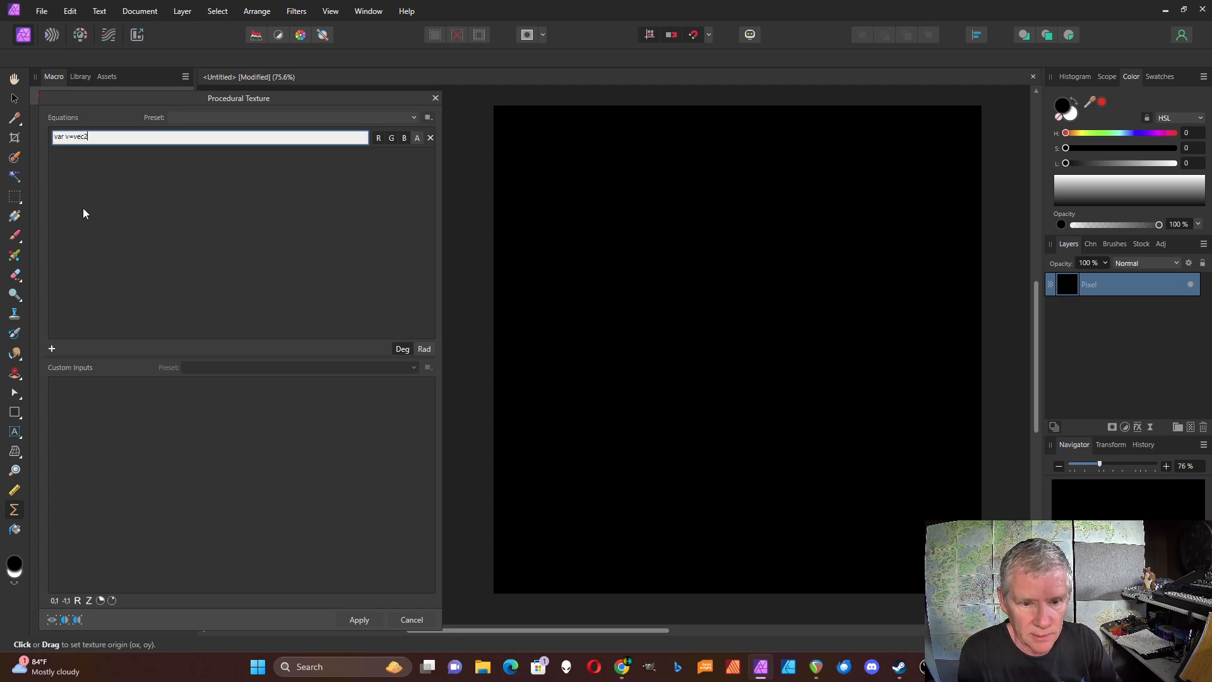
{"action": "type", "text": "(rx,"}
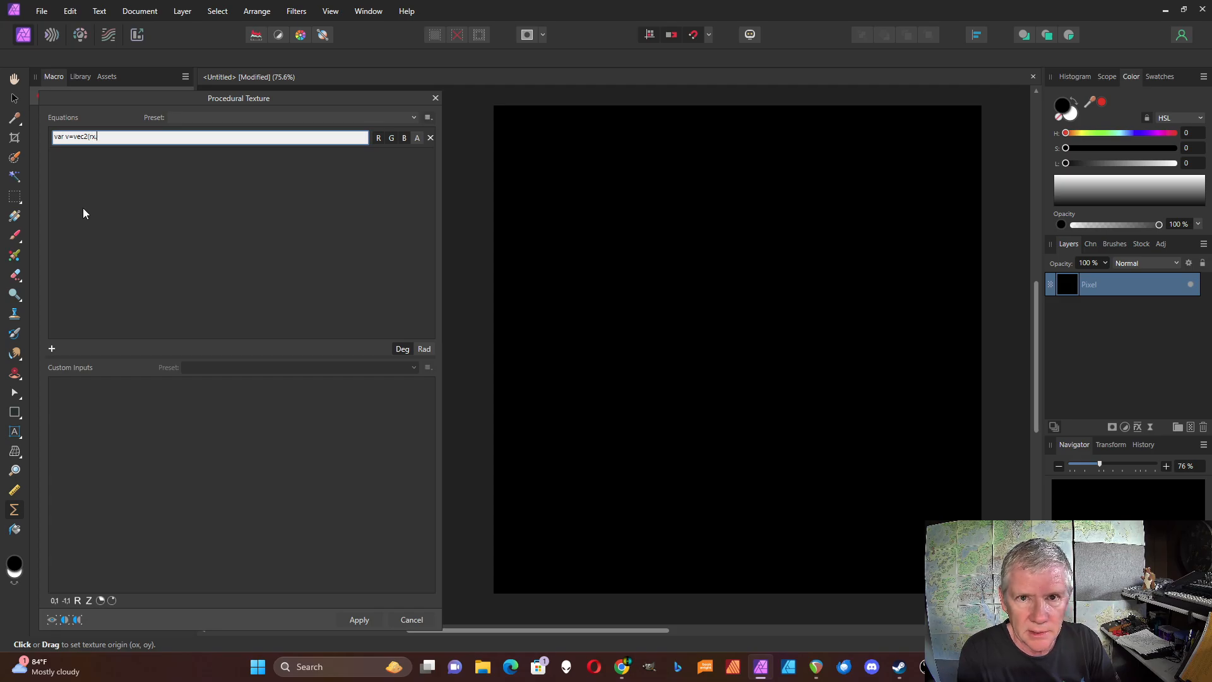
{"action": "type", "text": "ry"}
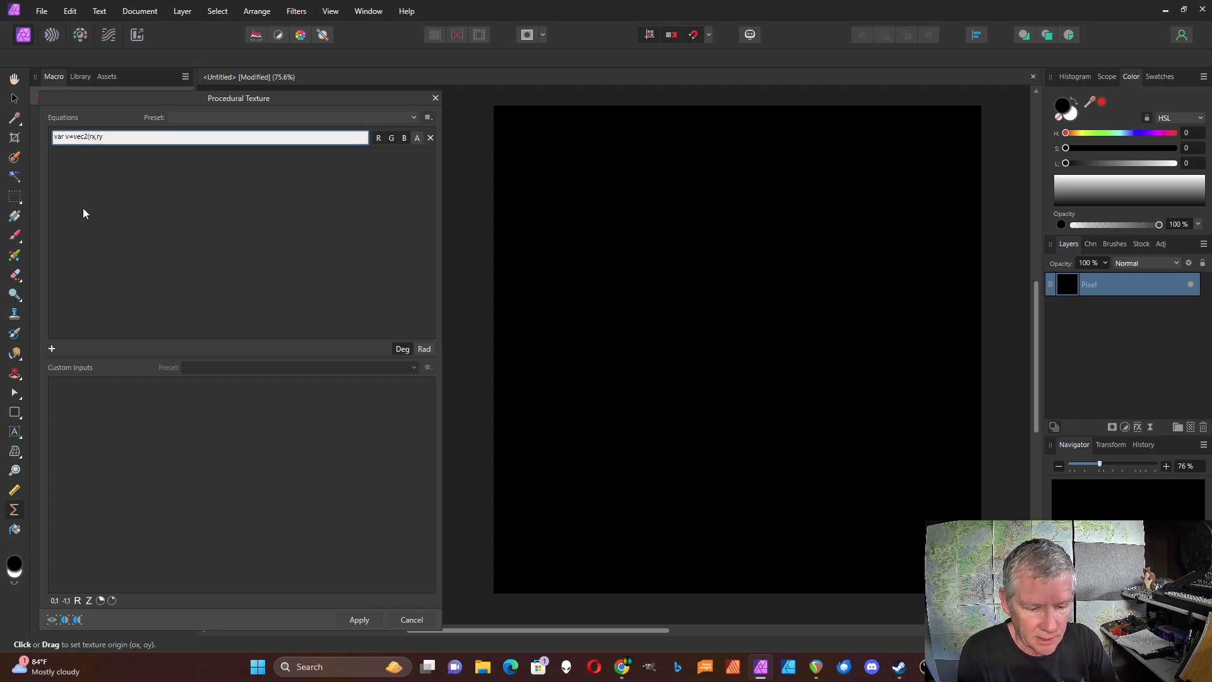
{"action": "type", "text": ")*a"}
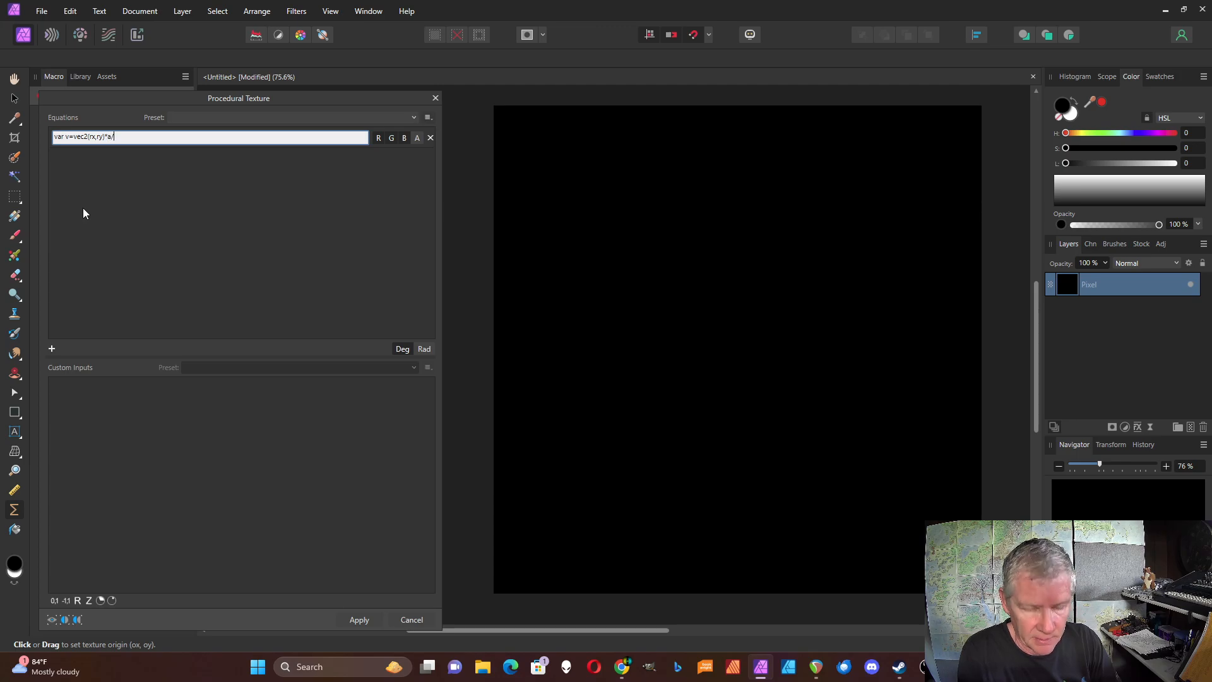
{"action": "type", "text": "/w;"}
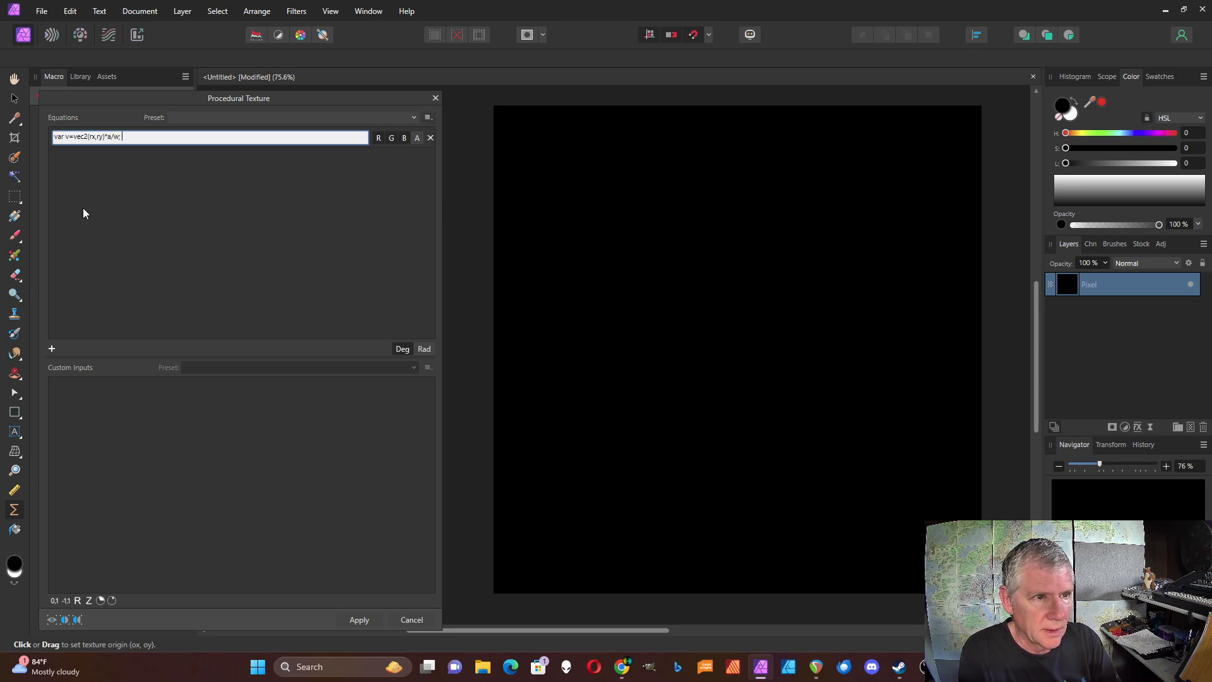
Step: Complete the equation with "var n1=cellnoise(v.x,v.y,b); n1" to output cell noise
{"action": "type", "text": " var"}
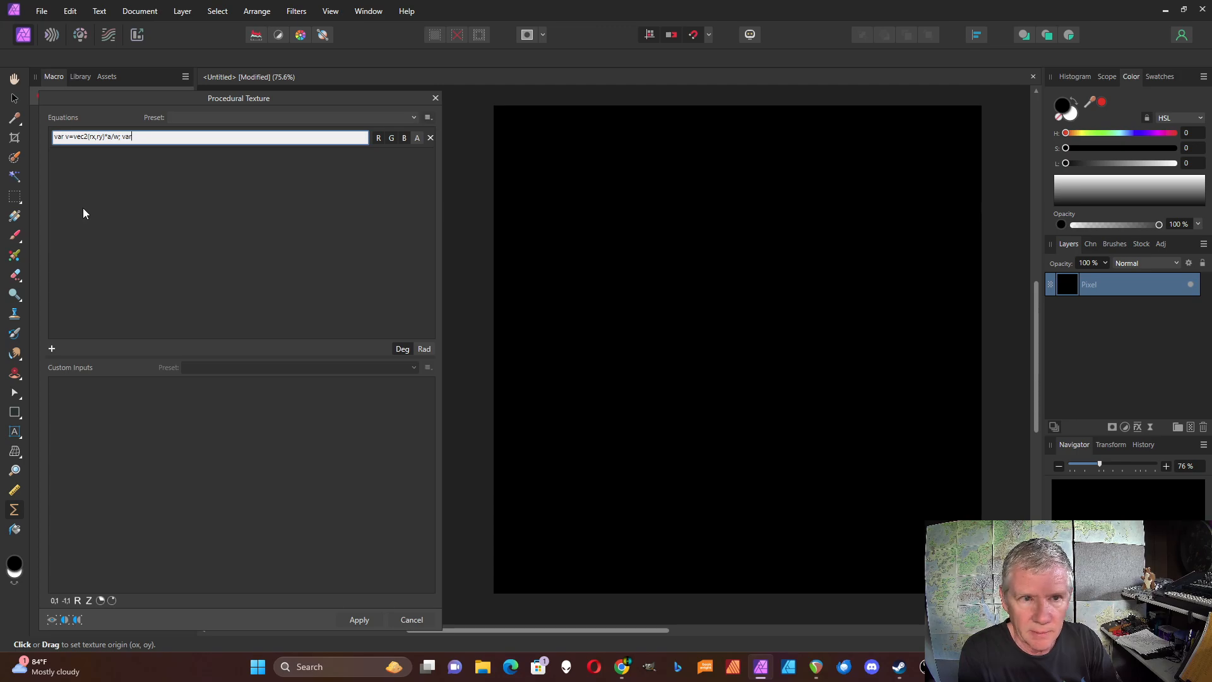
{"action": "type", "text": " n1"}
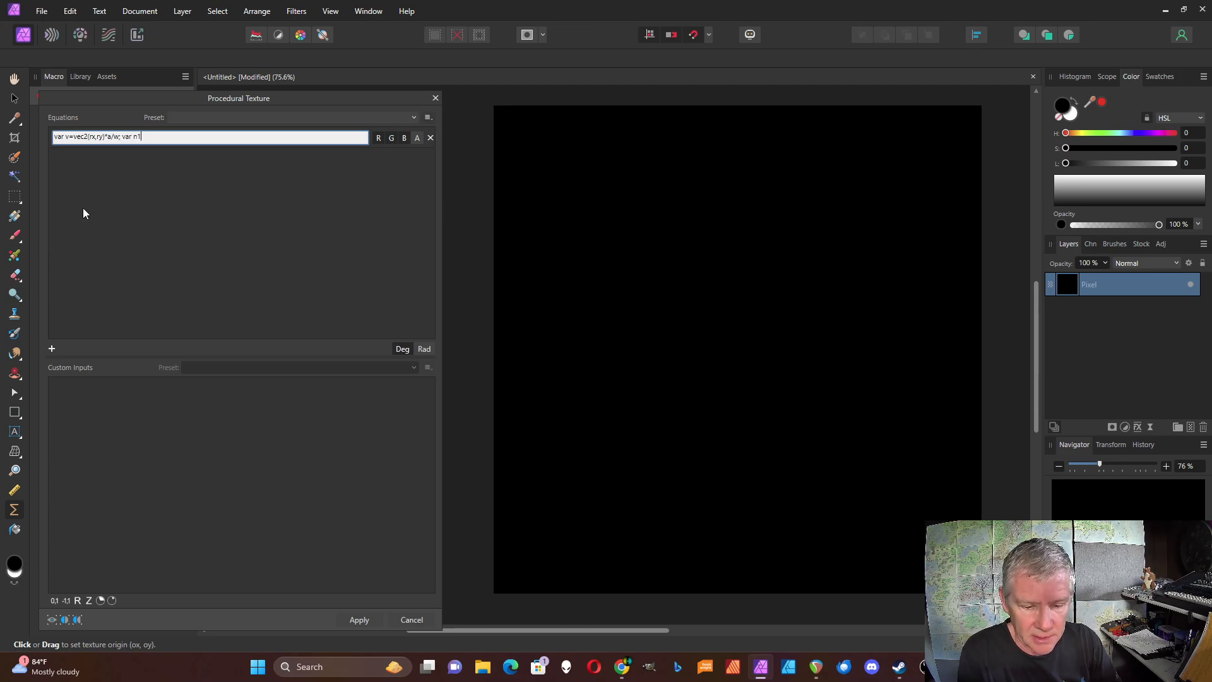
{"action": "type", "text": "=cellnoise("}
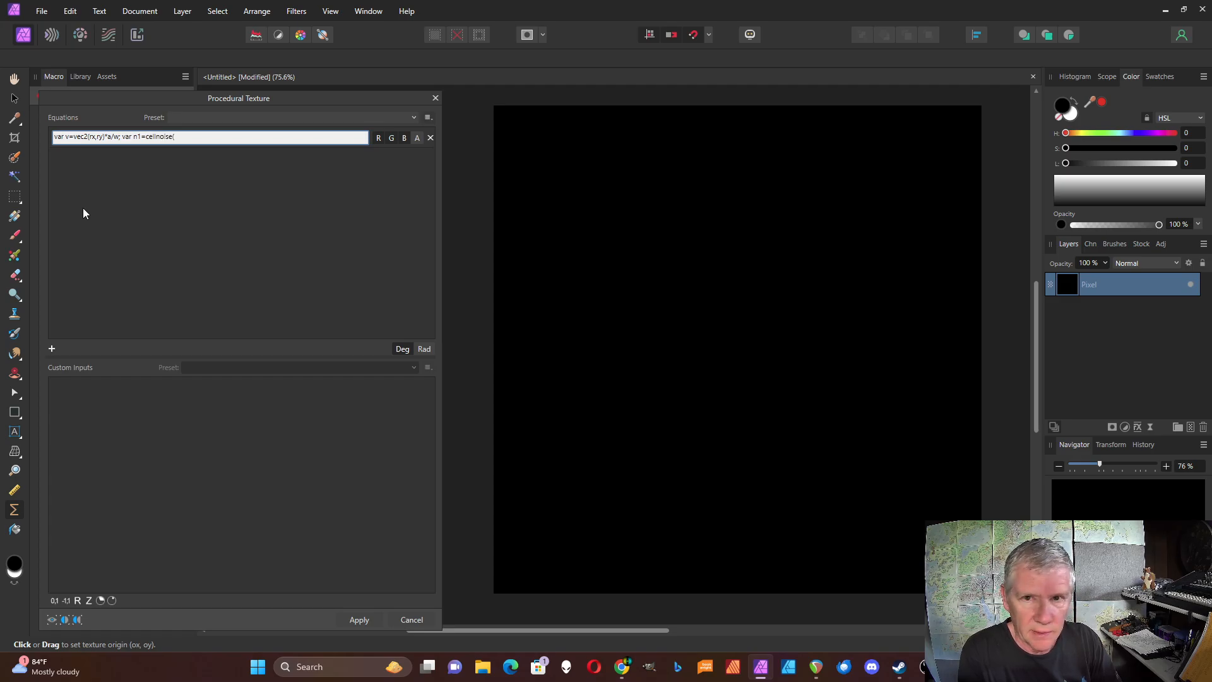
{"action": "type", "text": "v.x,v.y,b"}
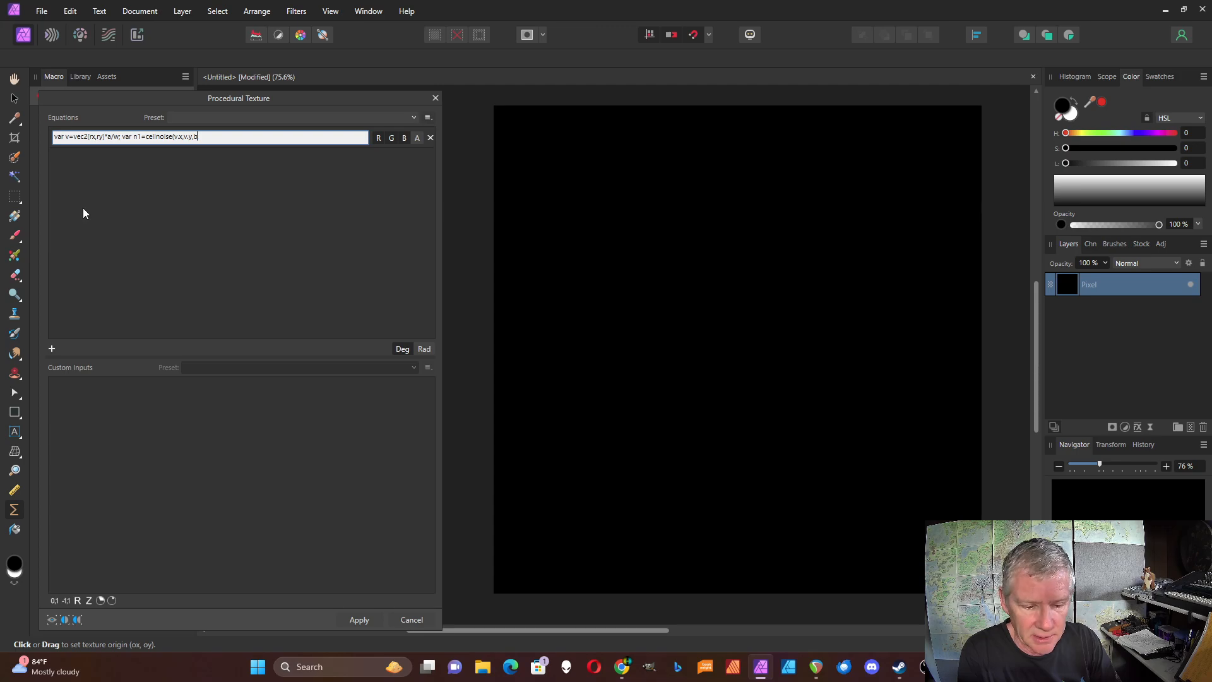
{"action": "type", "text": ")"}
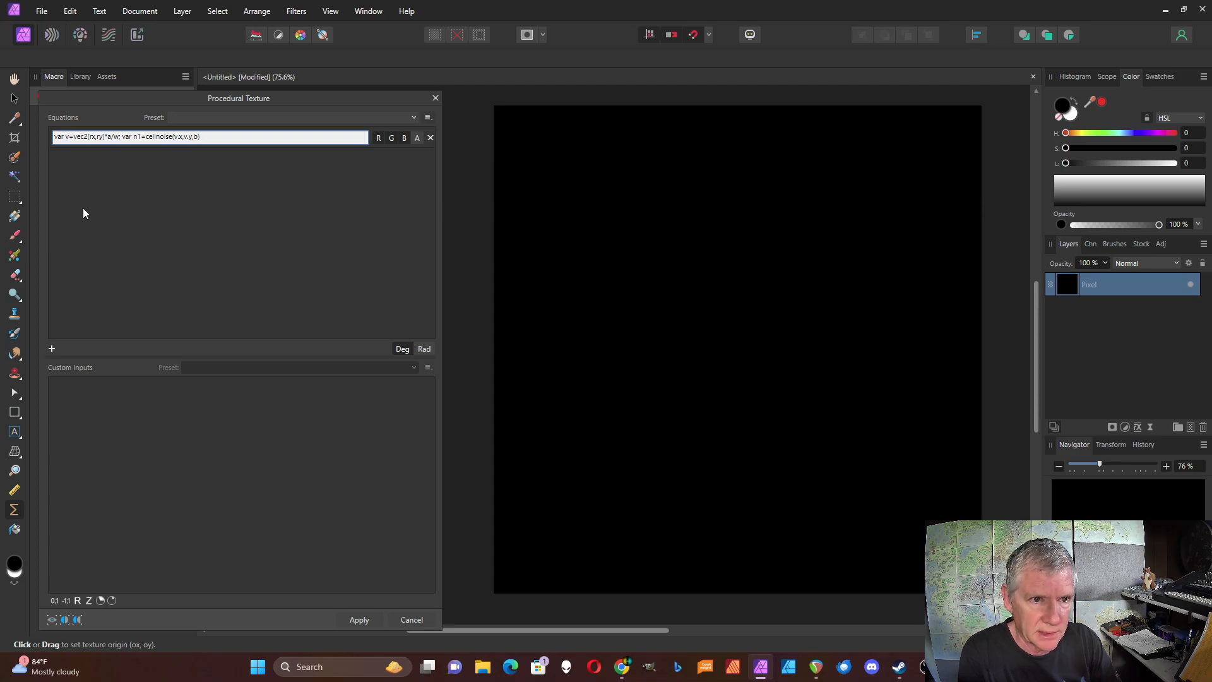
{"action": "type", "text": "; v"}
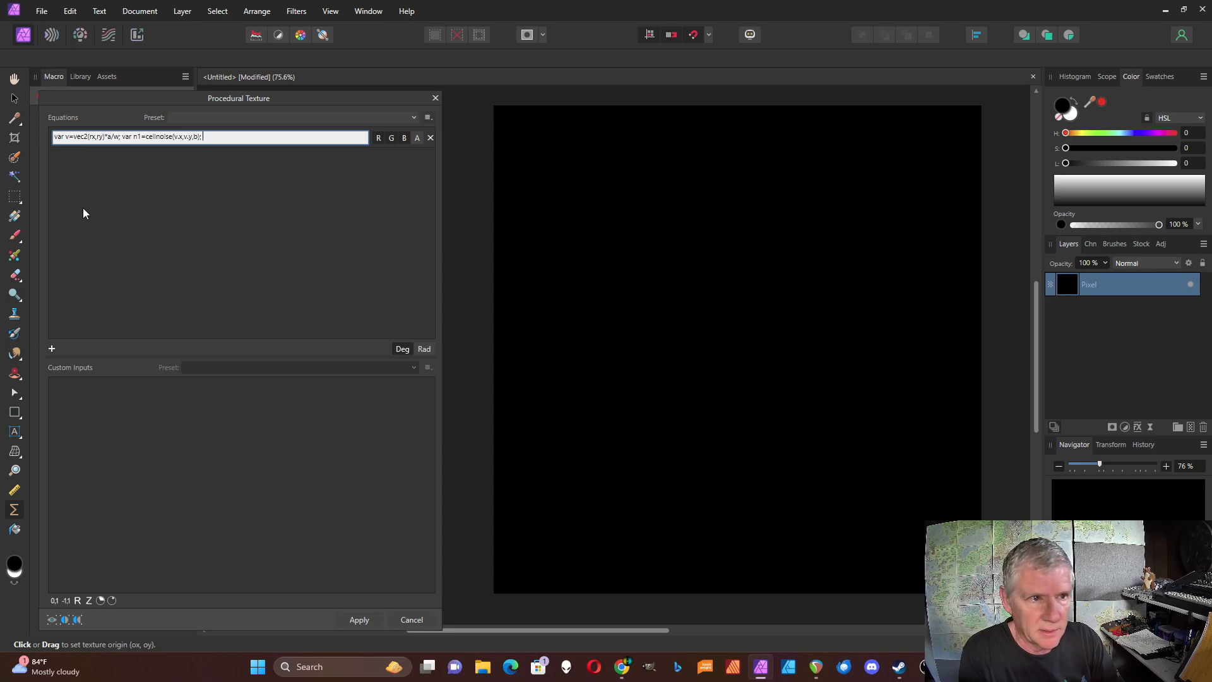
{"action": "type", "text": " n1"}
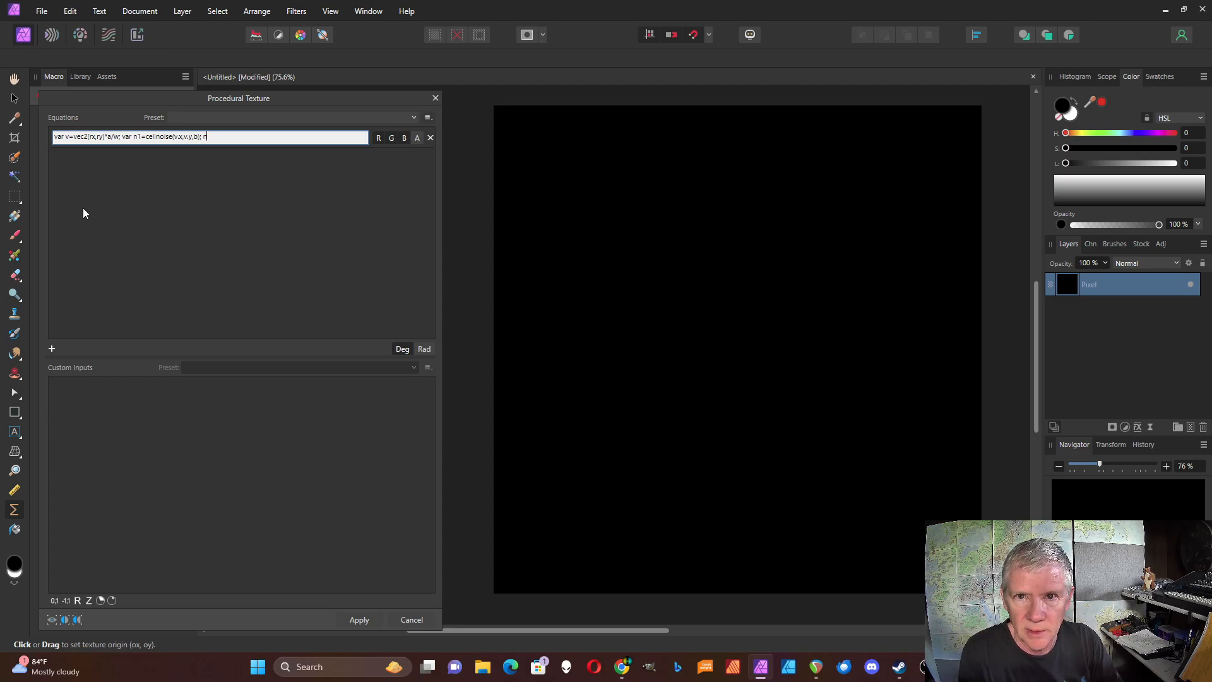
{"action": "key", "text": "Return"}
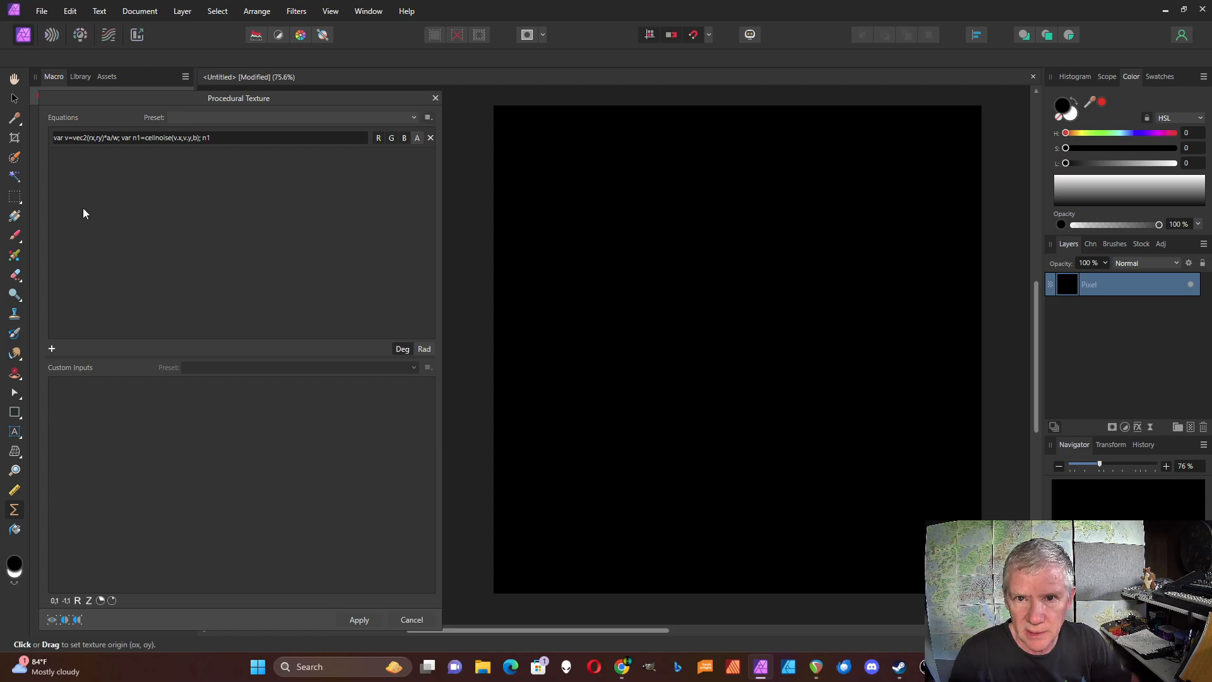
Step: Add two real-number custom inputs, a and b, and set each to 1
{"action": "left_click", "coordinate": [78, 601]}
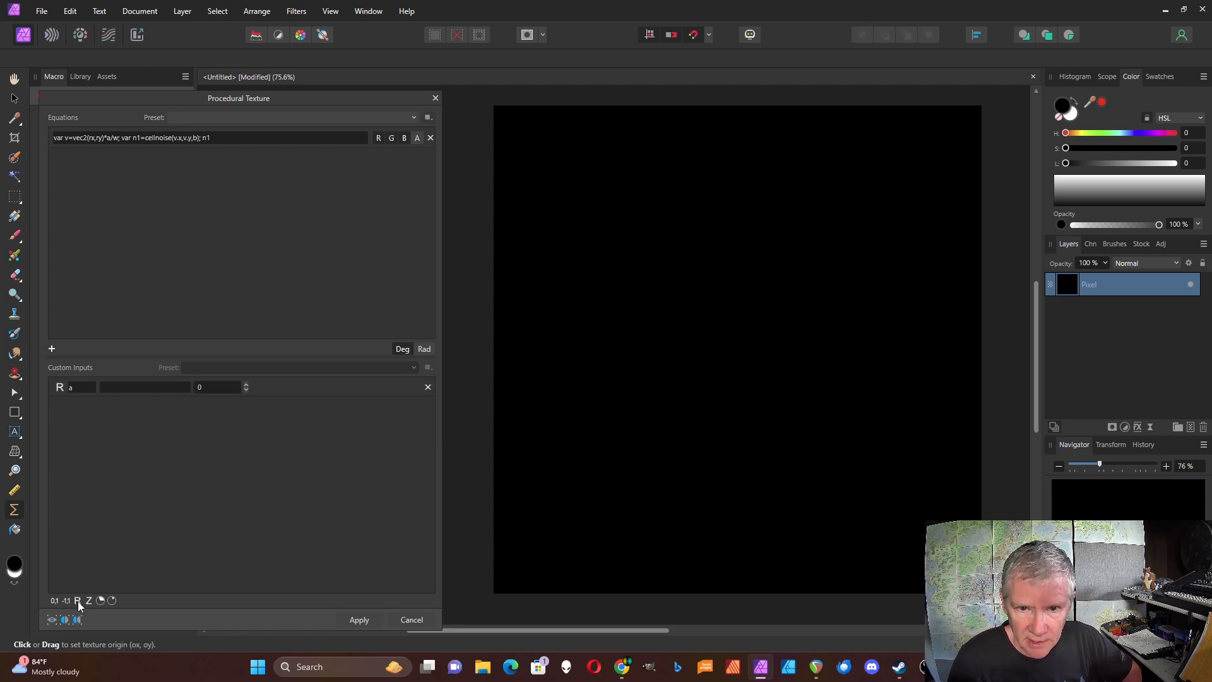
{"action": "left_click", "coordinate": [78, 601]}
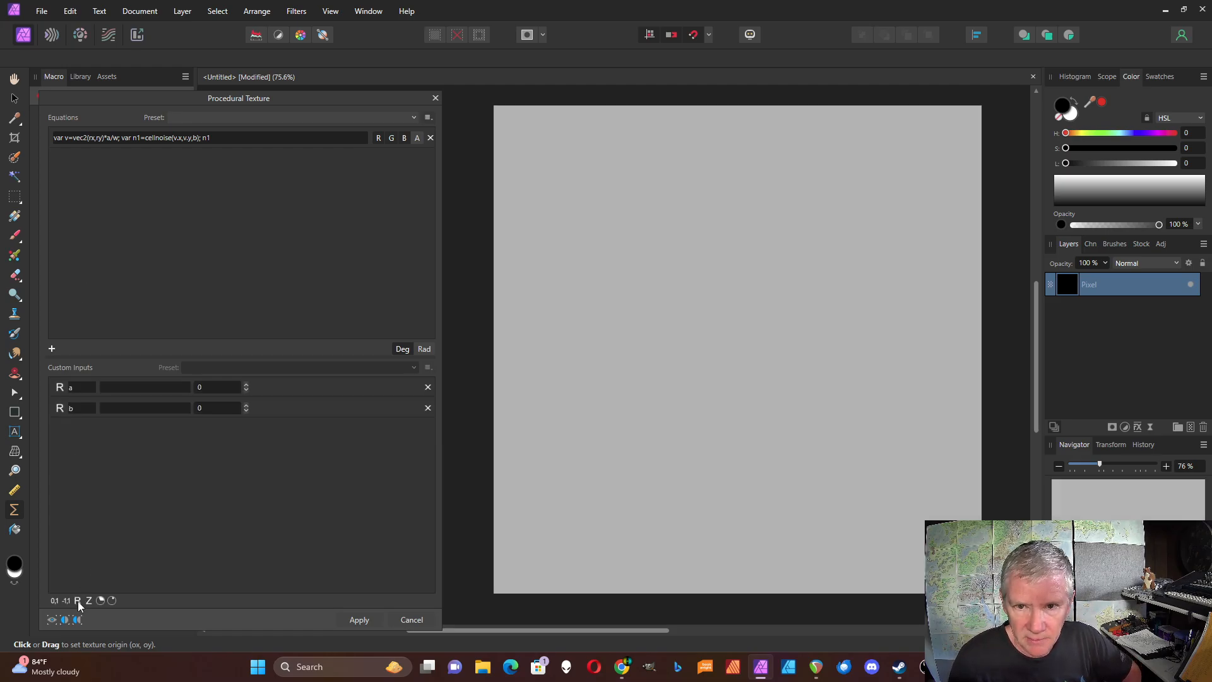
{"action": "left_click", "coordinate": [247, 384]}
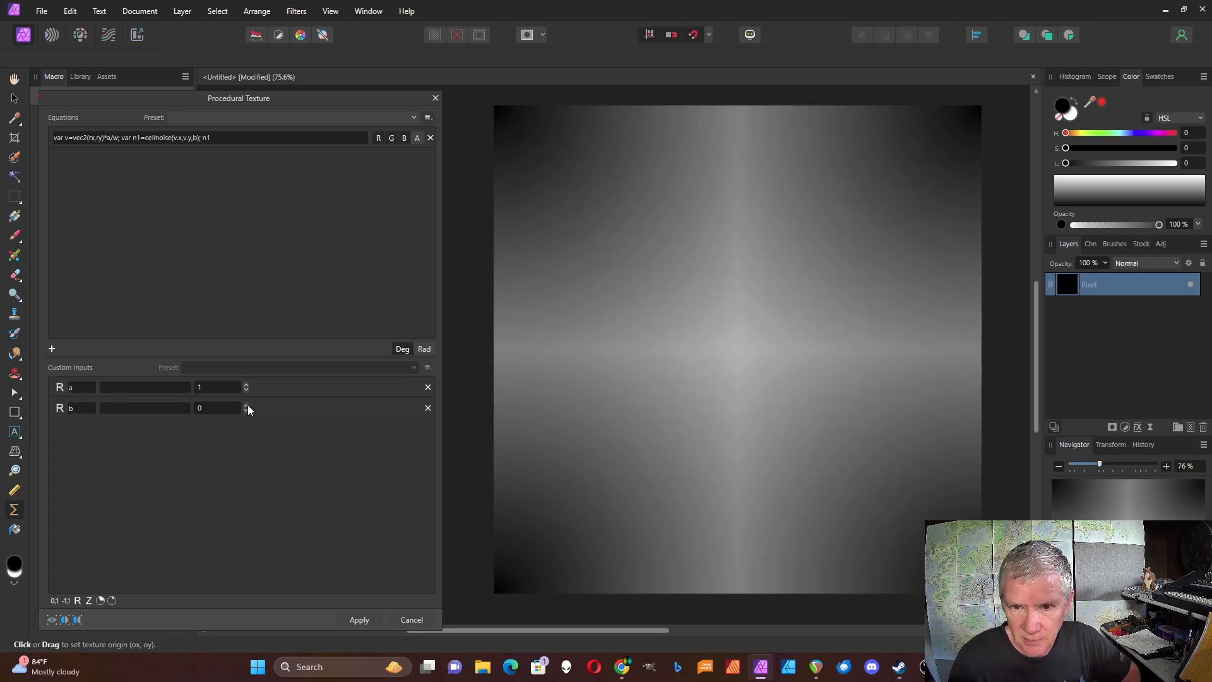
{"action": "left_click", "coordinate": [247, 405]}
Step: Increase custom input a to 10 for a denser cell pattern
{"action": "left_click", "coordinate": [246, 383]}
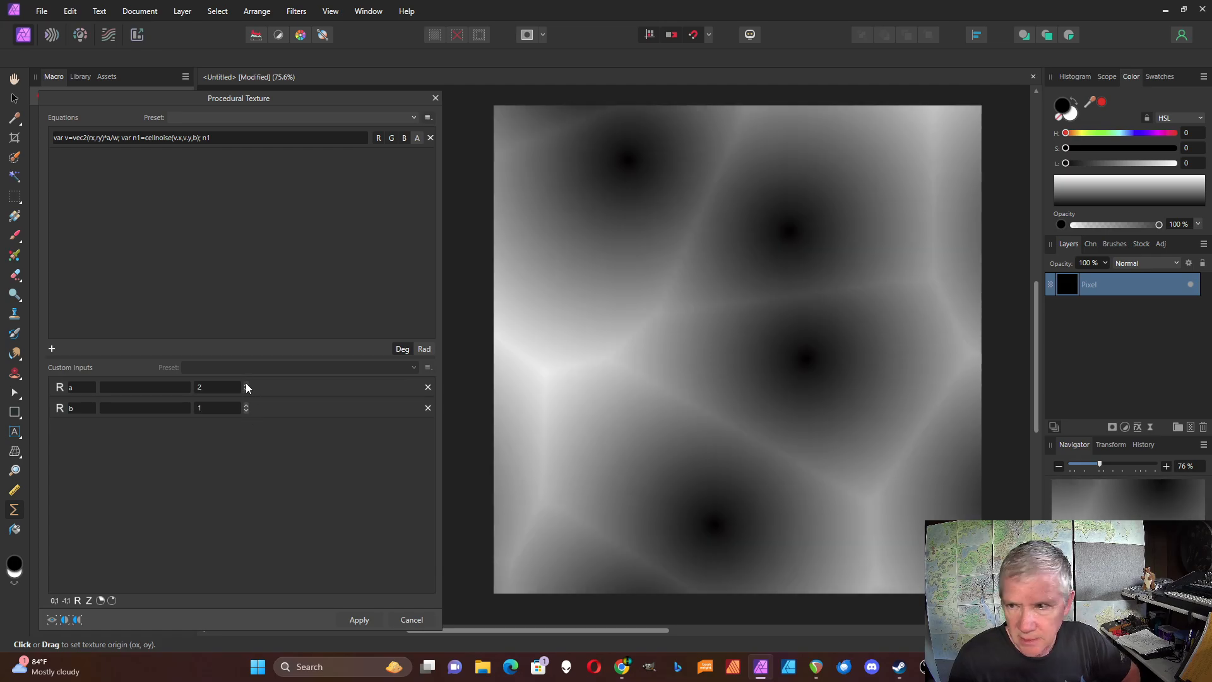
{"action": "left_click", "coordinate": [246, 383]}
{"action": "left_click", "coordinate": [246, 383]}
{"action": "left_click", "coordinate": [246, 383]}
{"action": "left_click", "coordinate": [245, 383]}
{"action": "left_click", "coordinate": [245, 383]}
{"action": "left_click", "coordinate": [245, 384]}
{"action": "left_click", "coordinate": [246, 383]}
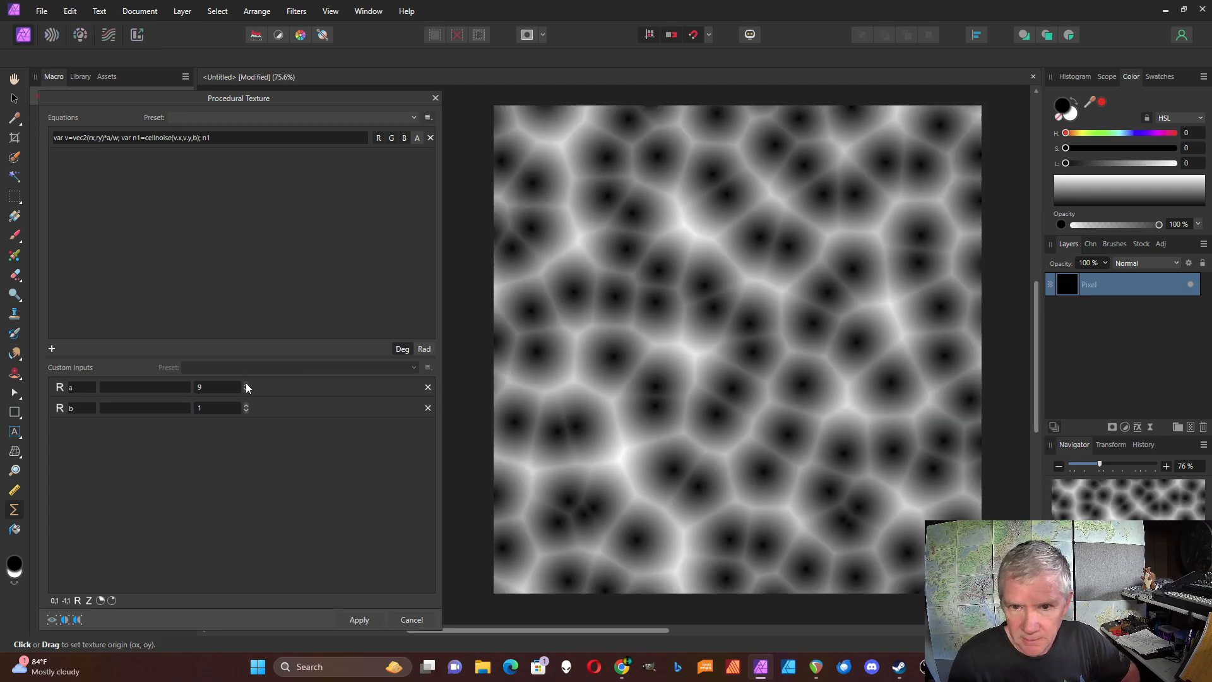
{"action": "left_click", "coordinate": [245, 384]}
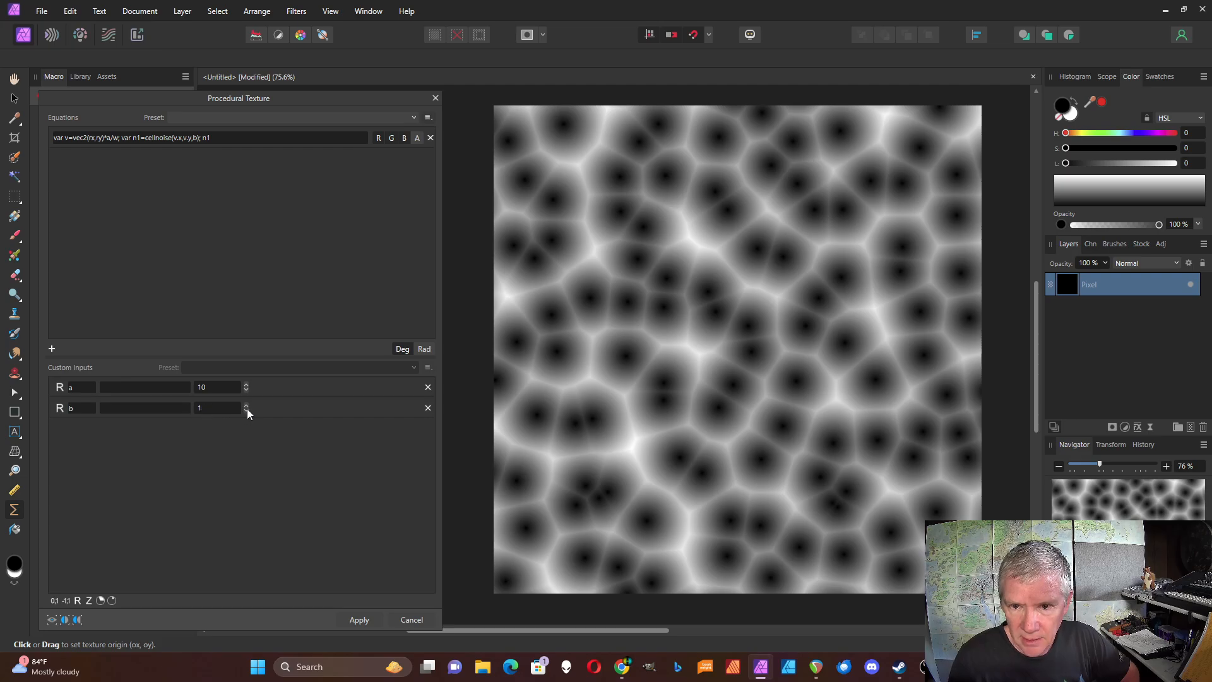
Step: Try values from 0 to 4 for custom input b and return it to 1
{"action": "left_click", "coordinate": [245, 411]}
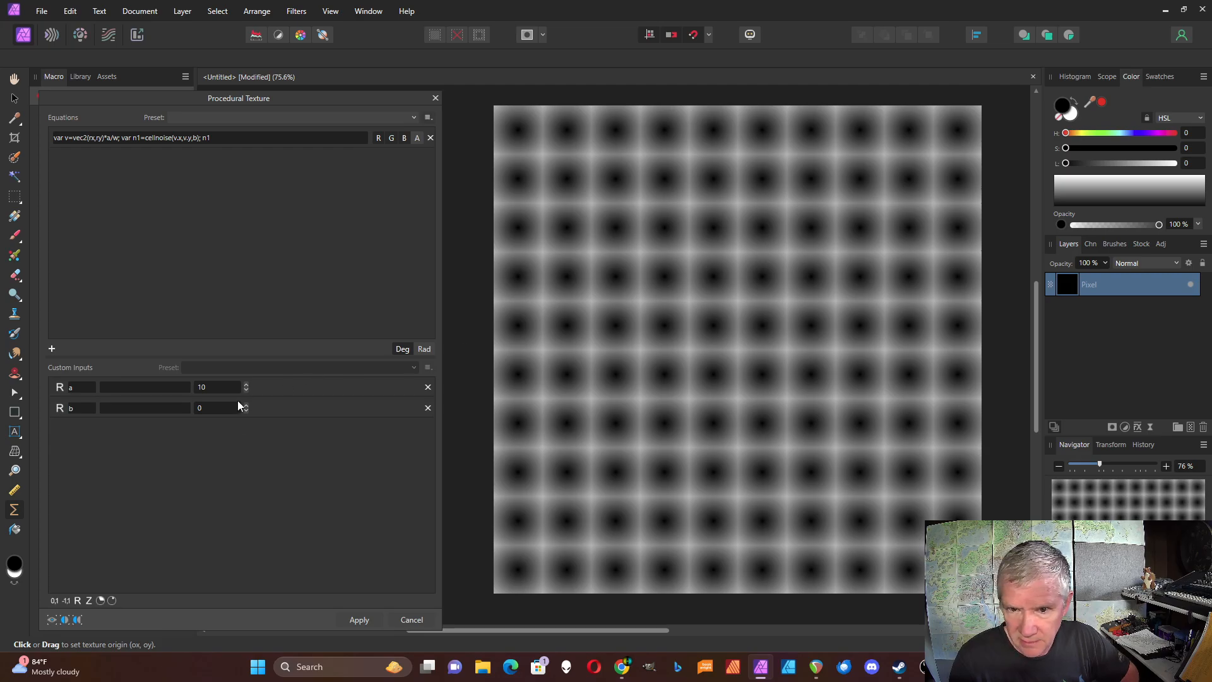
{"action": "left_click", "coordinate": [245, 406]}
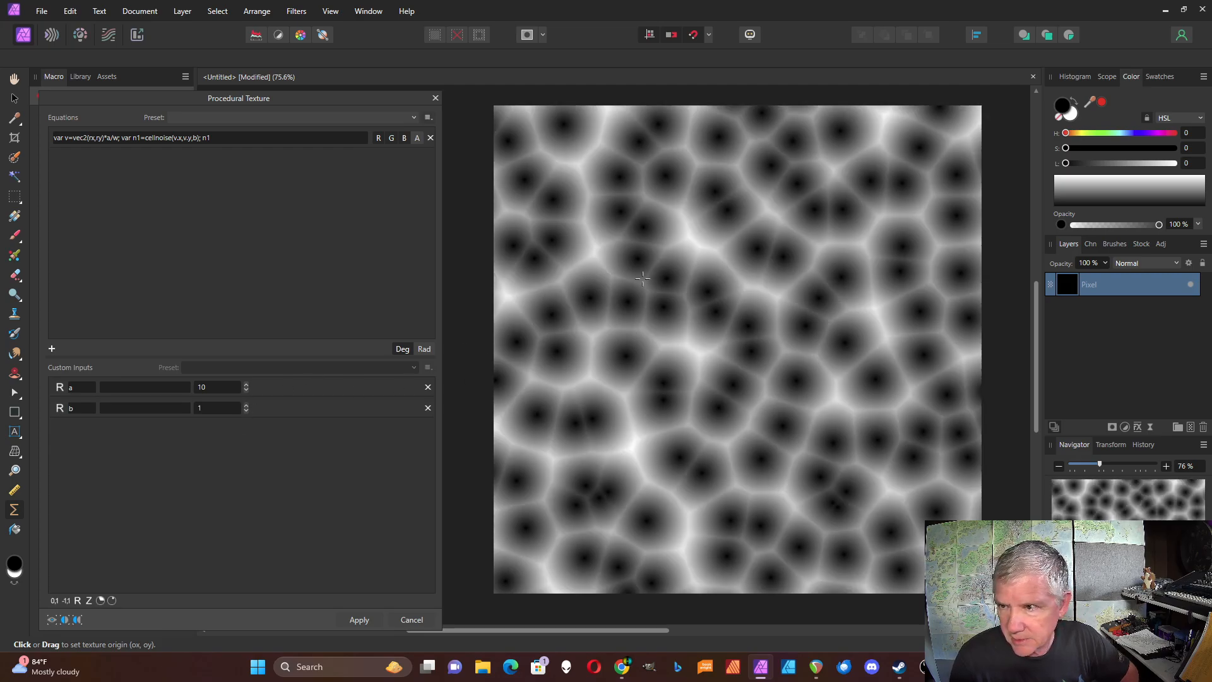
{"action": "left_click", "coordinate": [247, 405]}
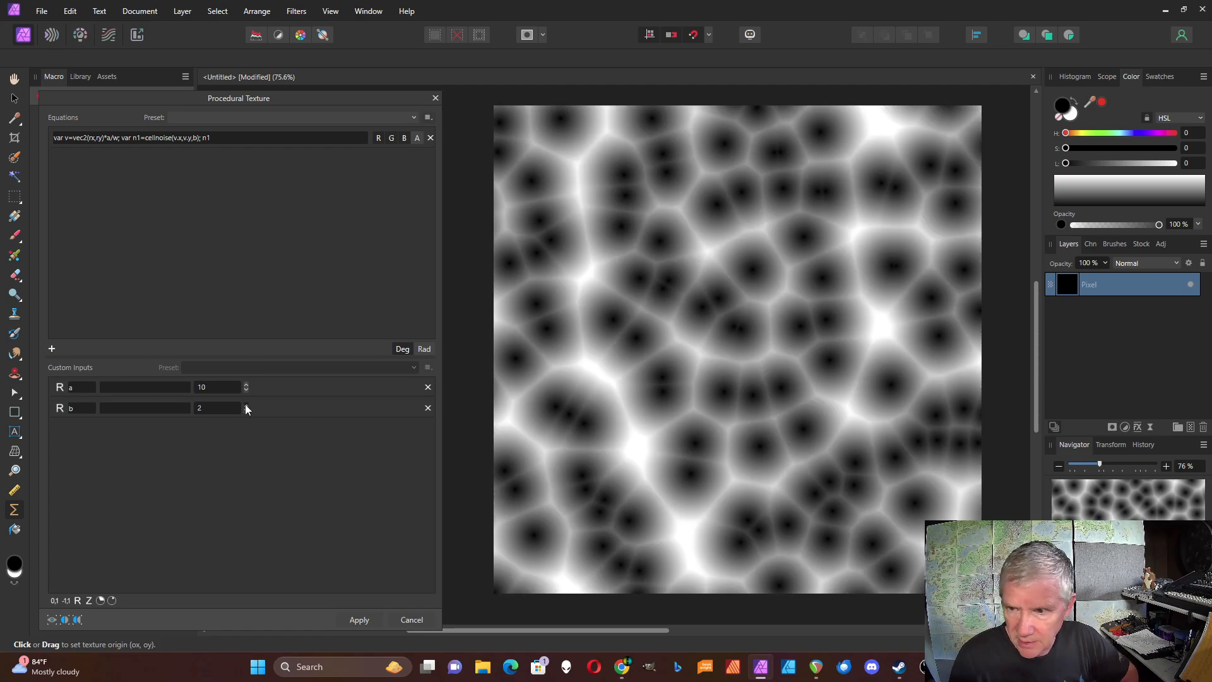
{"action": "left_click", "coordinate": [246, 405]}
{"action": "left_click", "coordinate": [246, 406]}
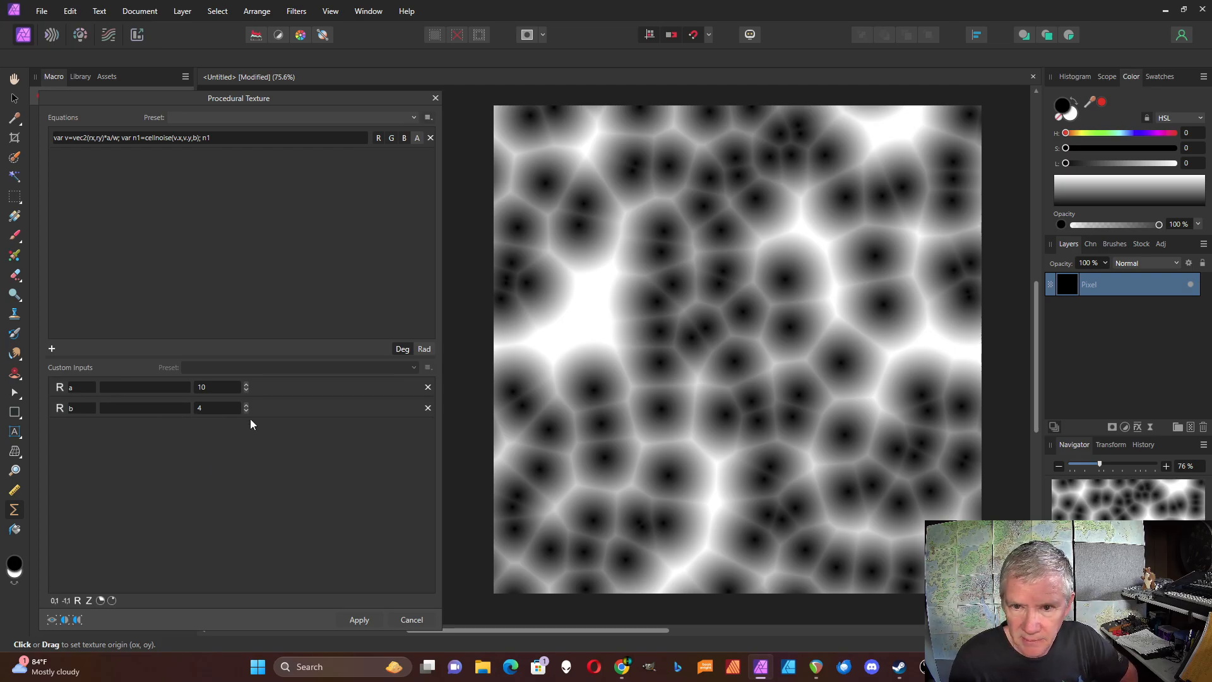
{"action": "left_click", "coordinate": [246, 410]}
{"action": "left_click", "coordinate": [246, 410]}
{"action": "left_click", "coordinate": [247, 410]}
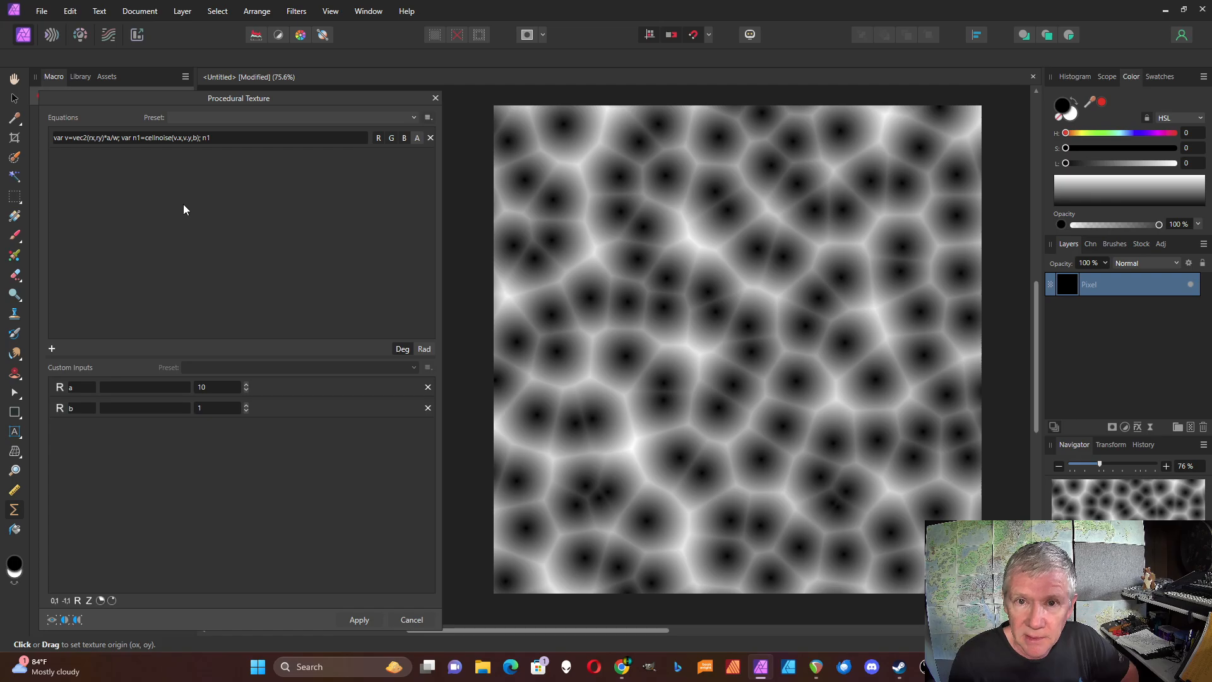
Step: Change the equation's output from n1 to "saturate(c*n1)" to control the cell noise contrast
{"action": "left_click", "coordinate": [203, 139]}
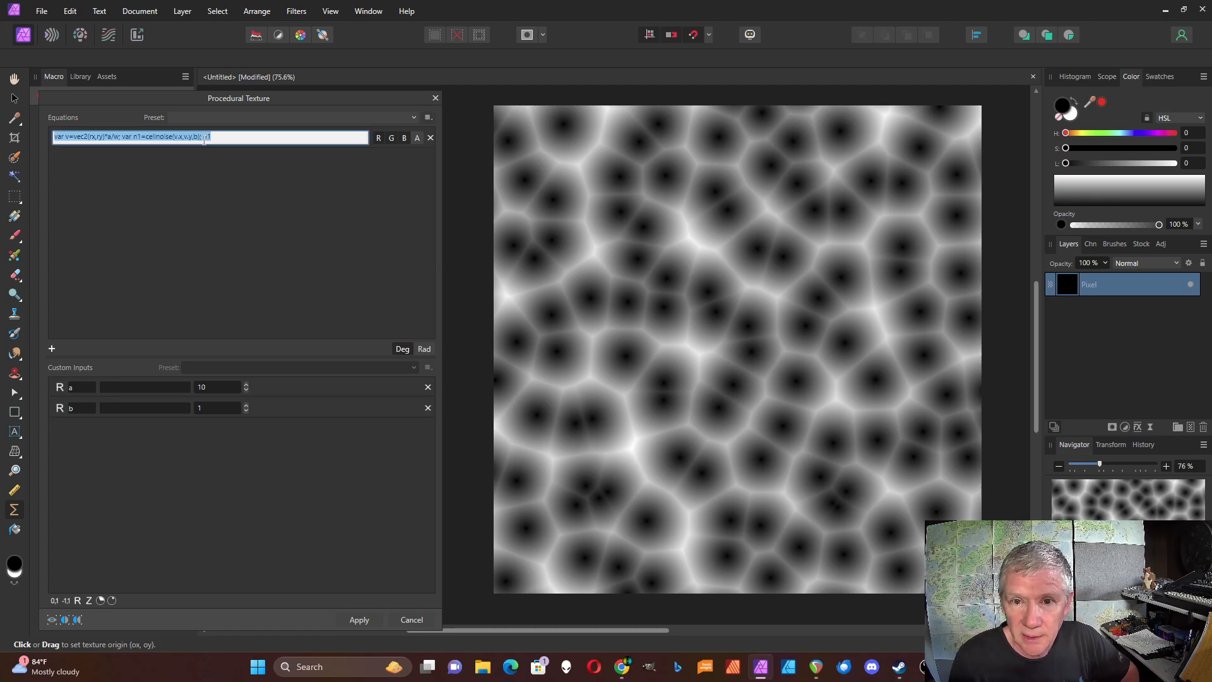
{"action": "left_click", "coordinate": [204, 138]}
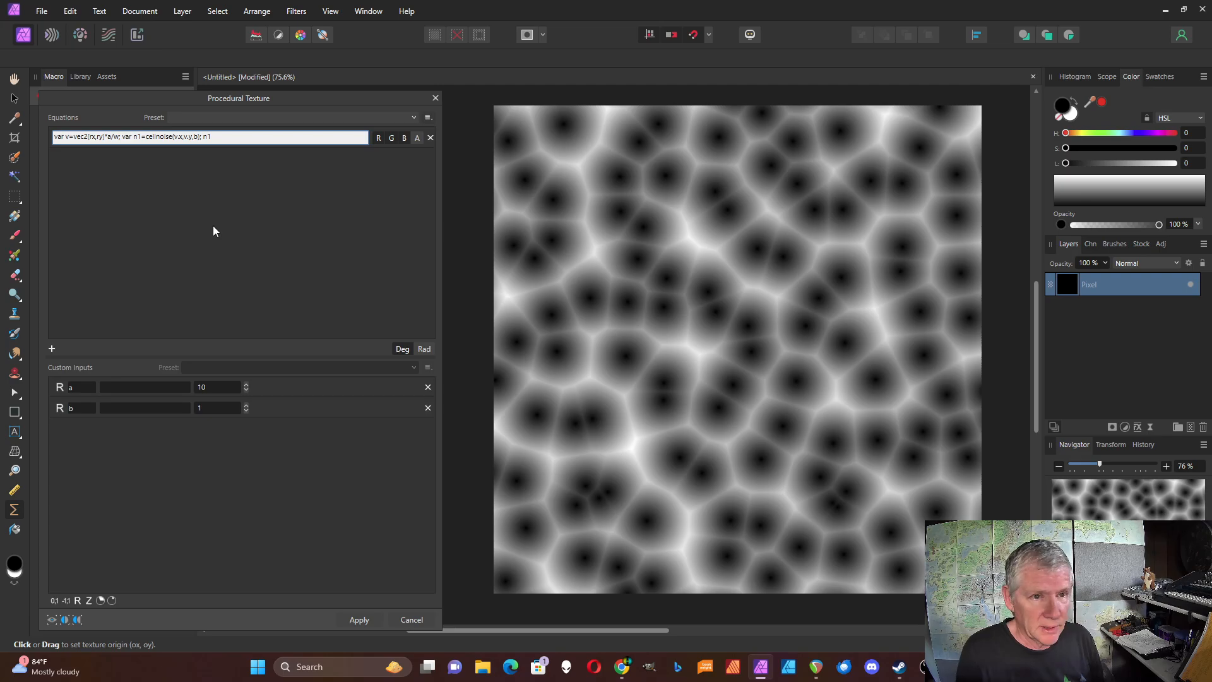
{"action": "type", "text": "satu"}
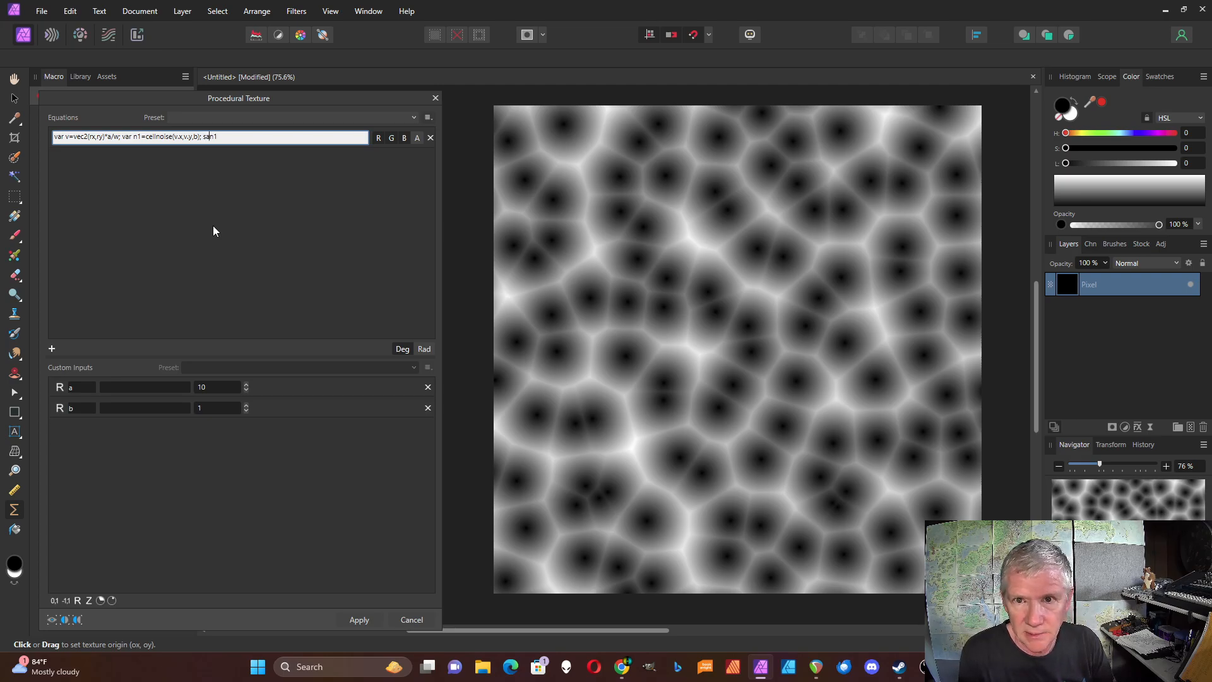
{"action": "type", "text": "rate"}
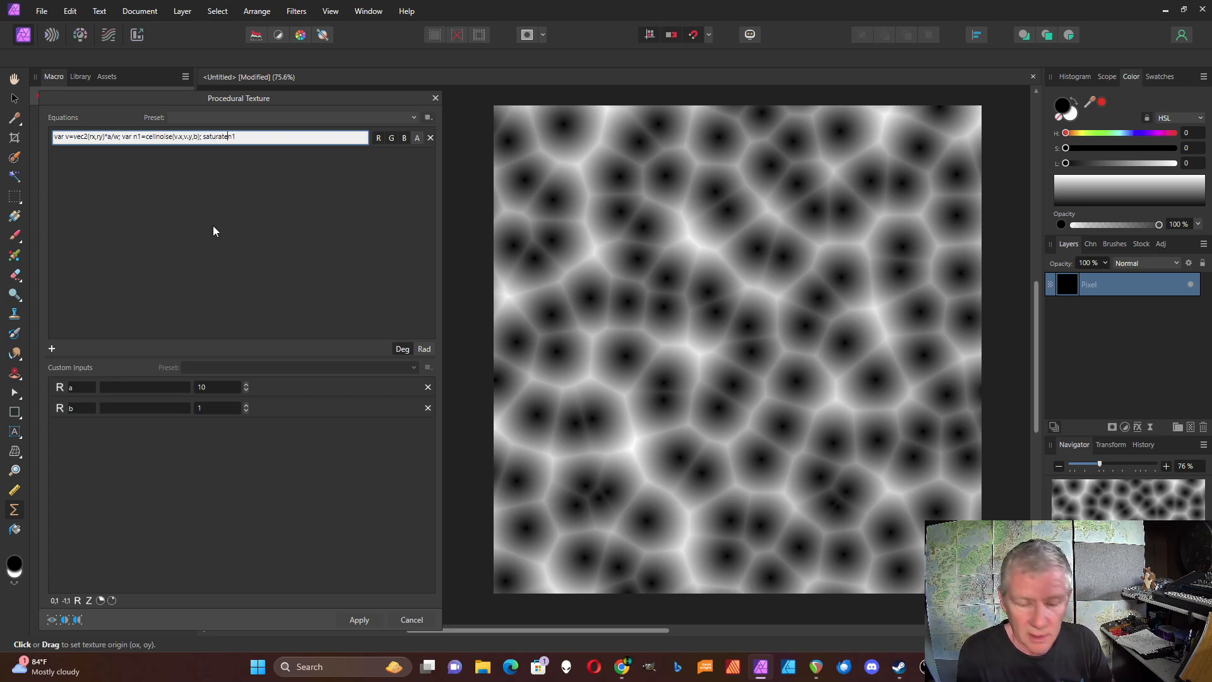
{"action": "type", "text": "("}
{"action": "left_click", "coordinate": [246, 139]}
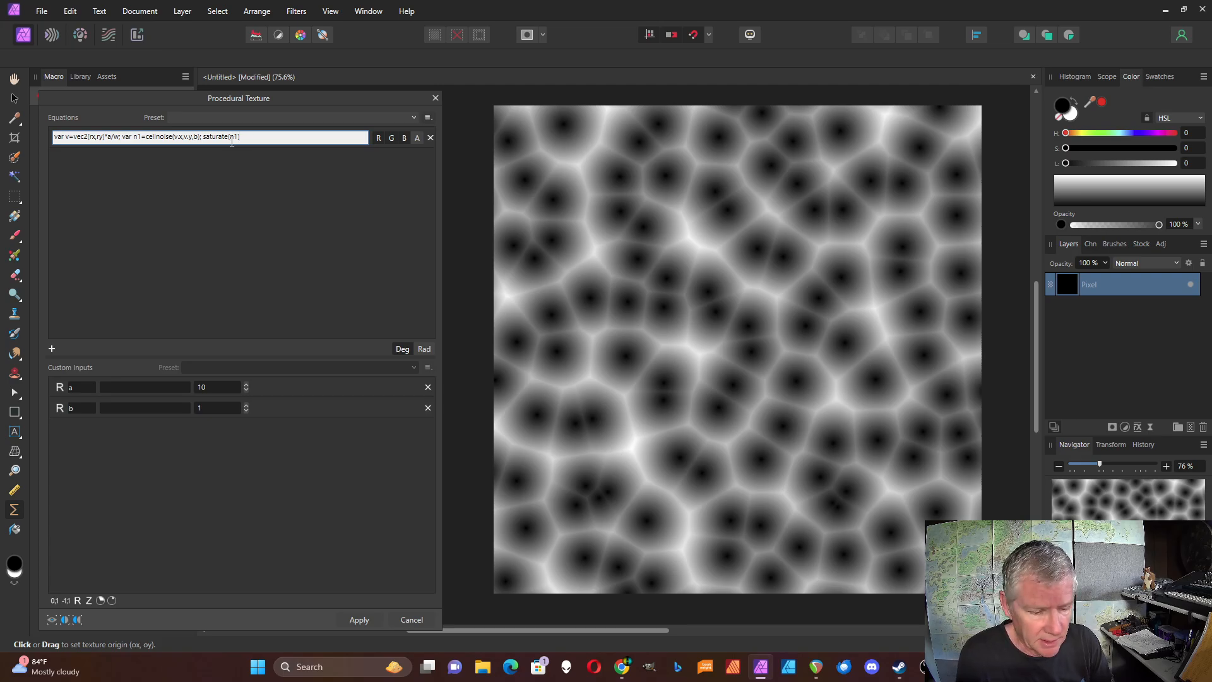
{"action": "left_click", "coordinate": [231, 138]}
{"action": "type", "text": "c*"}
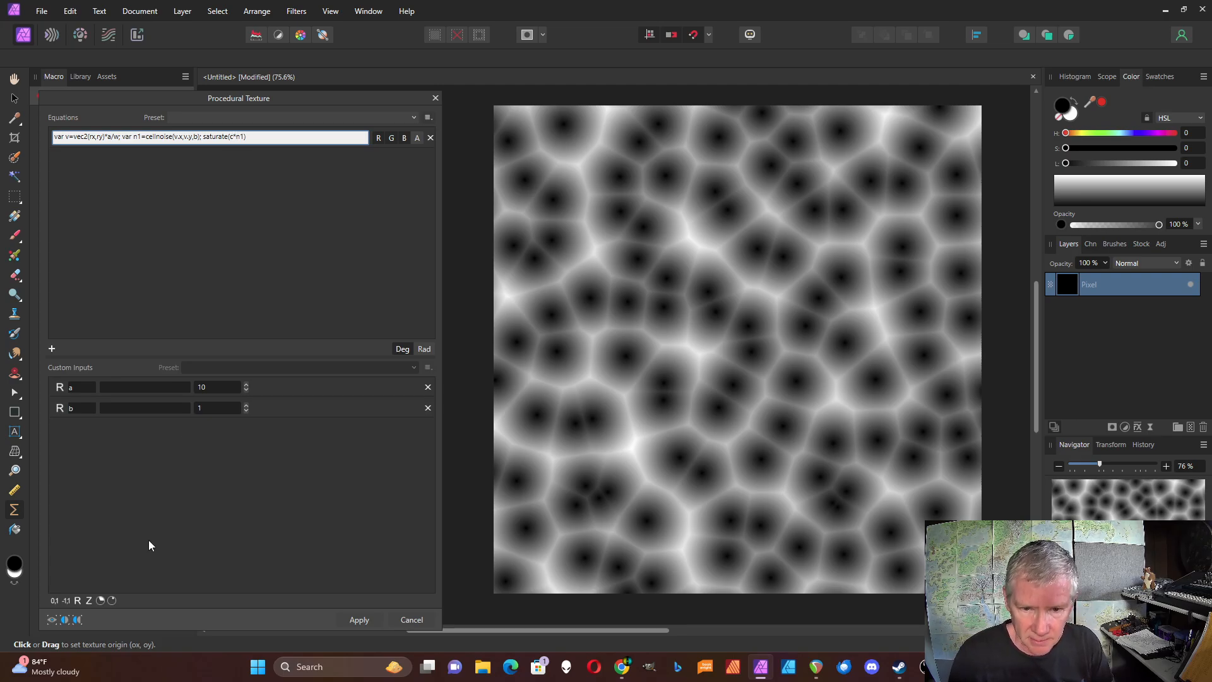
Step: Add a real-number custom input c and raise it to 12
{"action": "left_click", "coordinate": [78, 601]}
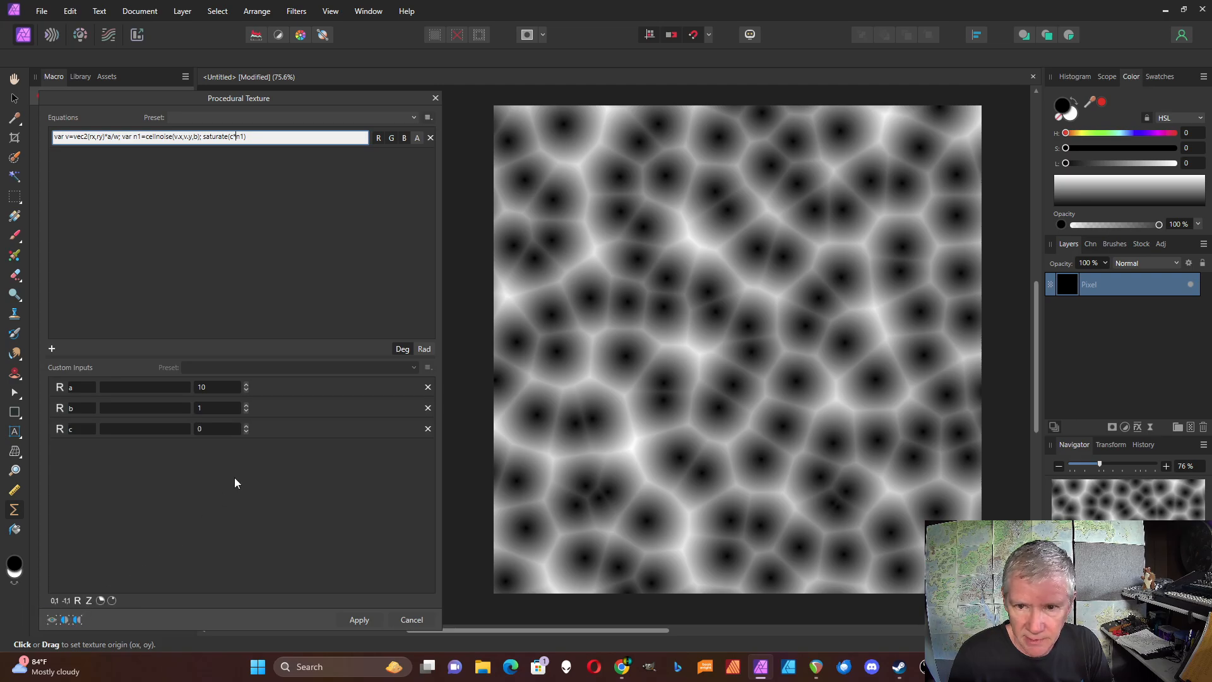
{"action": "left_click", "coordinate": [247, 426]}
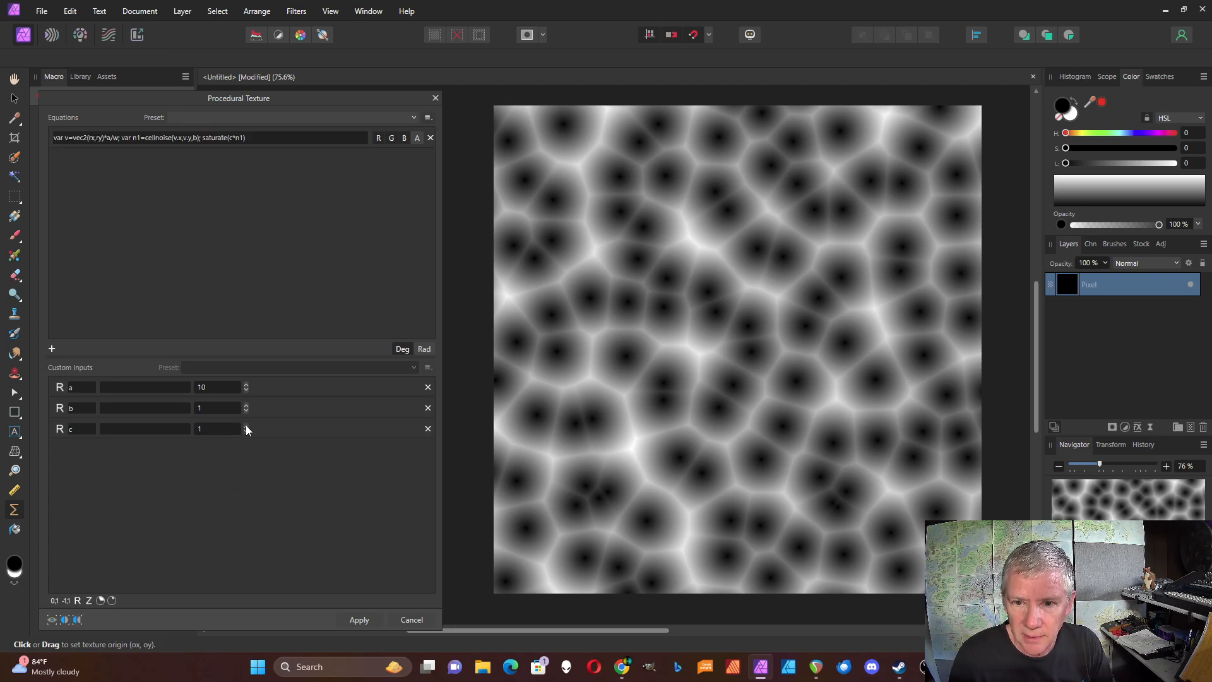
{"action": "left_click", "coordinate": [247, 426]}
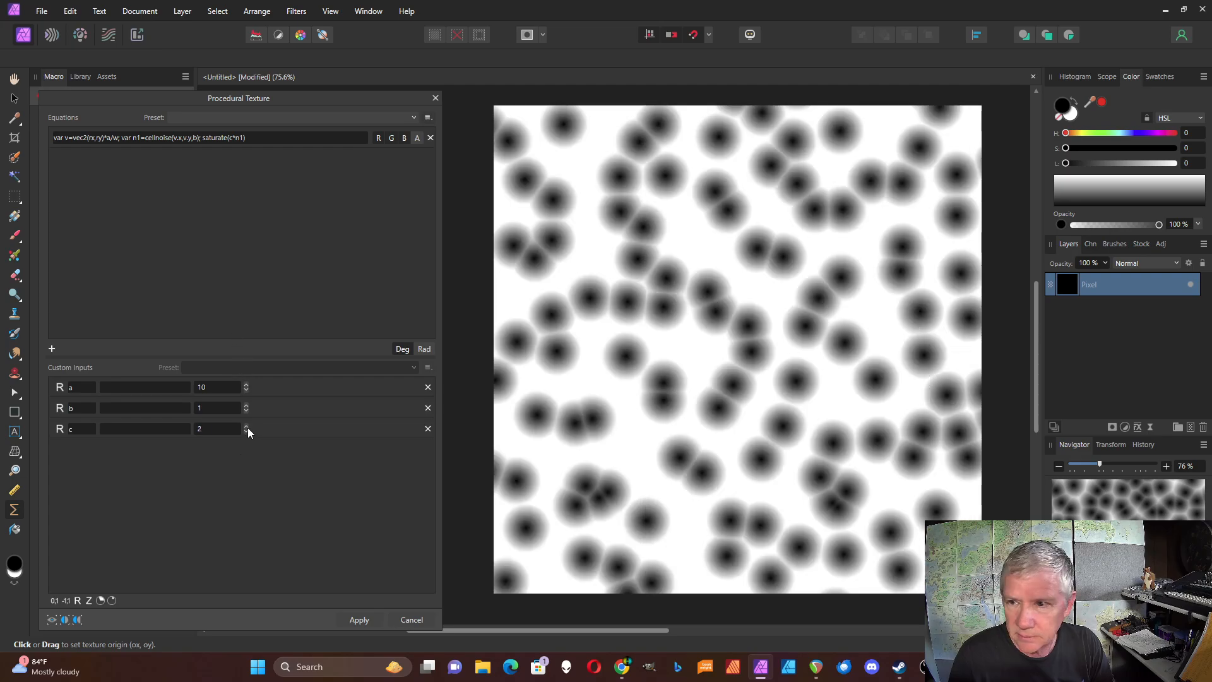
{"action": "left_click", "coordinate": [247, 427]}
{"action": "left_click", "coordinate": [247, 426]}
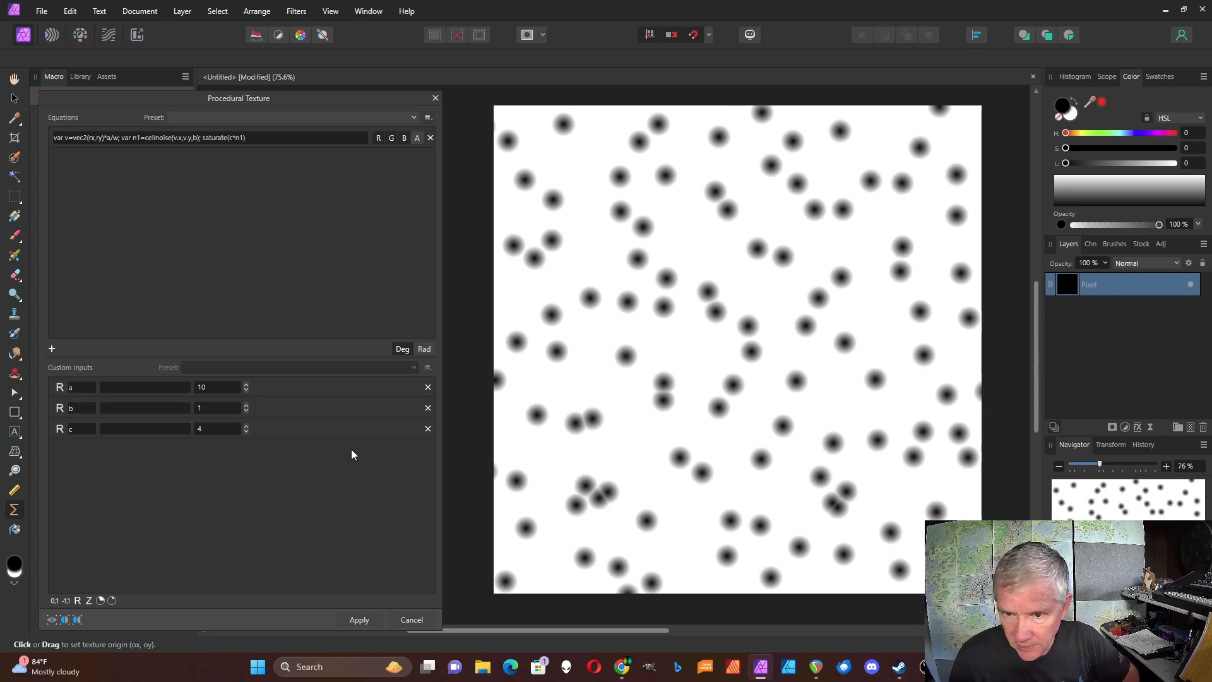
{"action": "left_click", "coordinate": [248, 426]}
{"action": "left_click", "coordinate": [247, 427]}
{"action": "left_click", "coordinate": [247, 427]}
{"action": "left_click", "coordinate": [247, 427]}
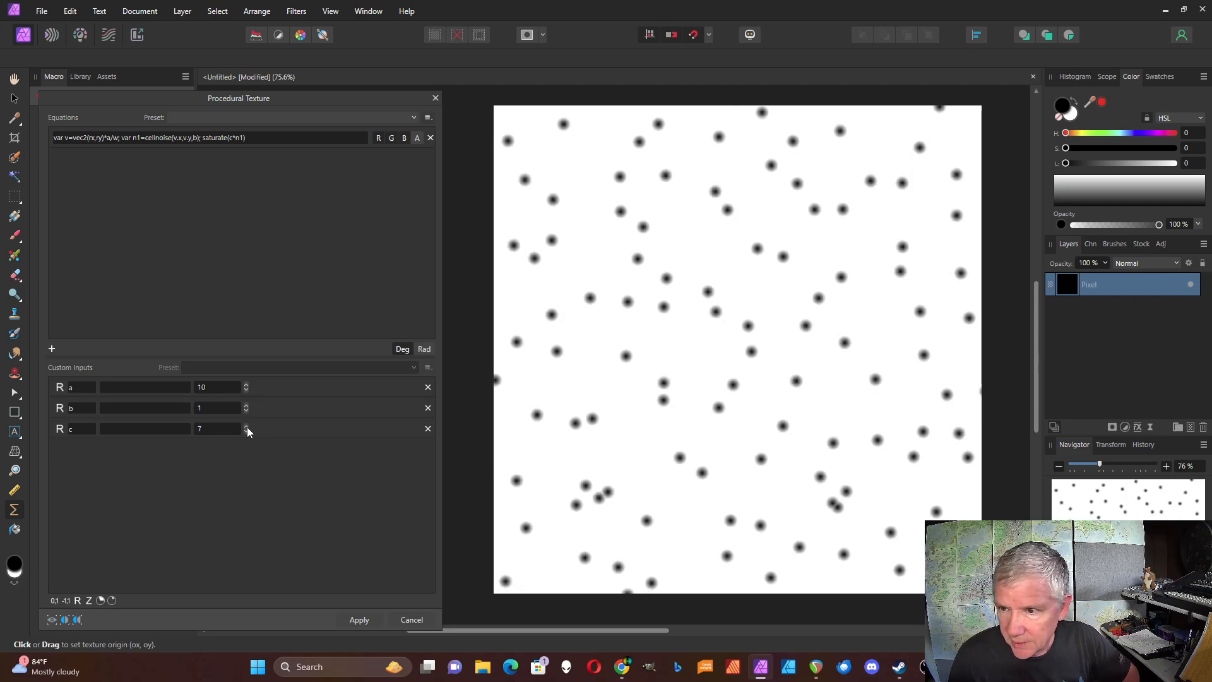
{"action": "left_click", "coordinate": [248, 427]}
{"action": "left_click", "coordinate": [247, 426]}
{"action": "left_click", "coordinate": [247, 426]}
{"action": "left_click", "coordinate": [248, 427]}
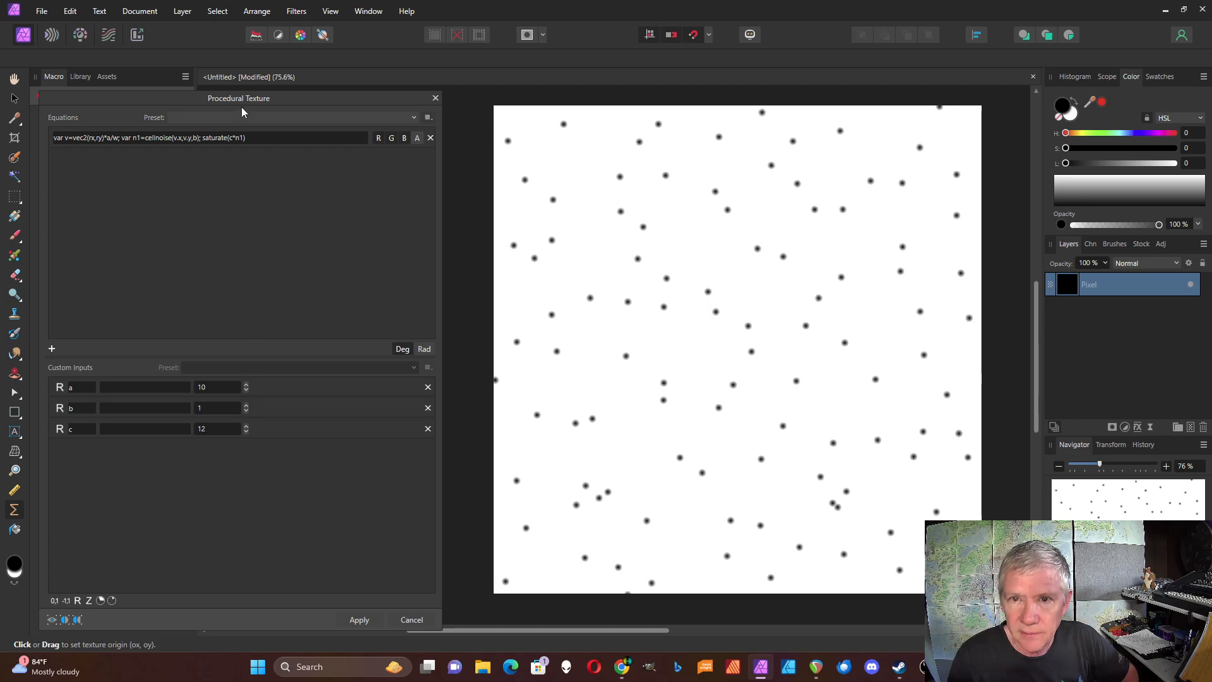
Step: Subtract d inside the saturate function so the equation ends with "saturate(c*n1-d)"
{"action": "left_click", "coordinate": [242, 138]}
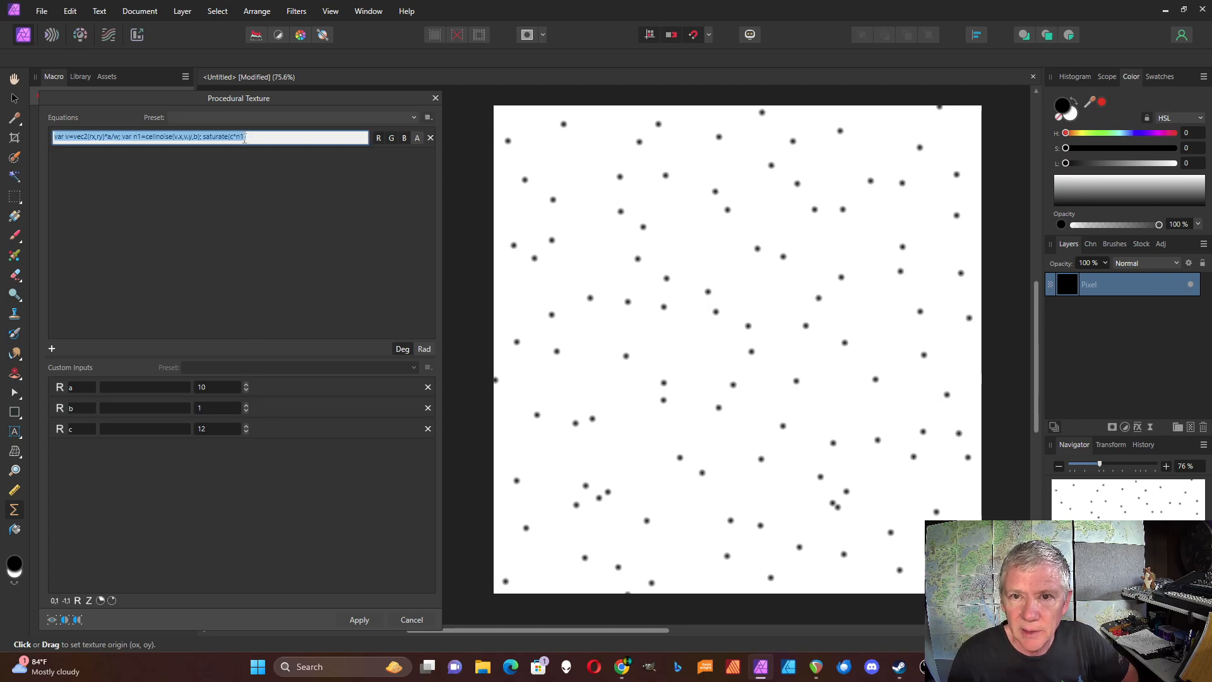
{"action": "left_click", "coordinate": [243, 137]}
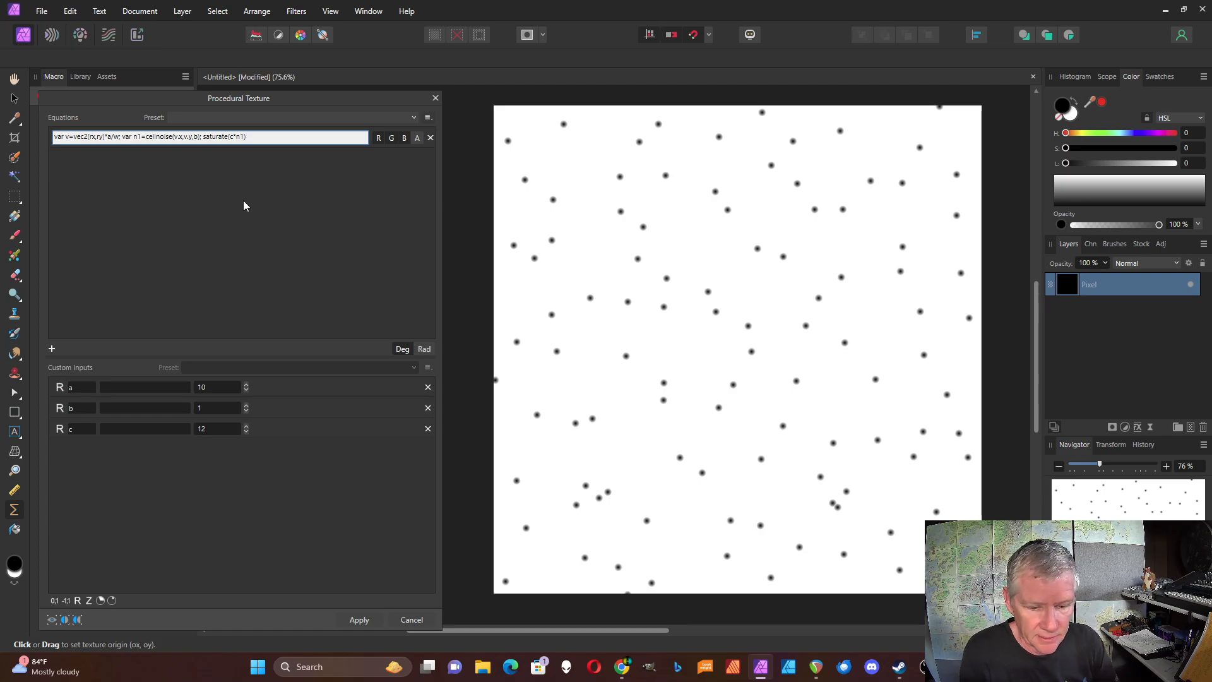
{"action": "type", "text": "-c"}
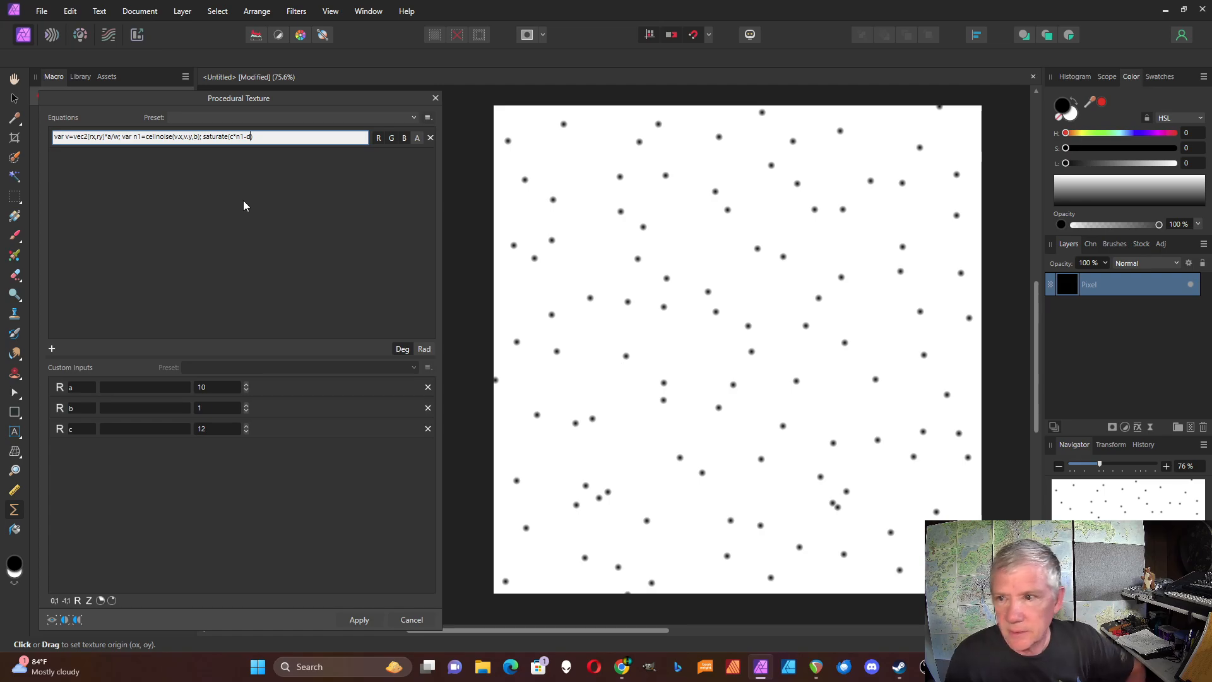
{"action": "key", "text": "Return"}
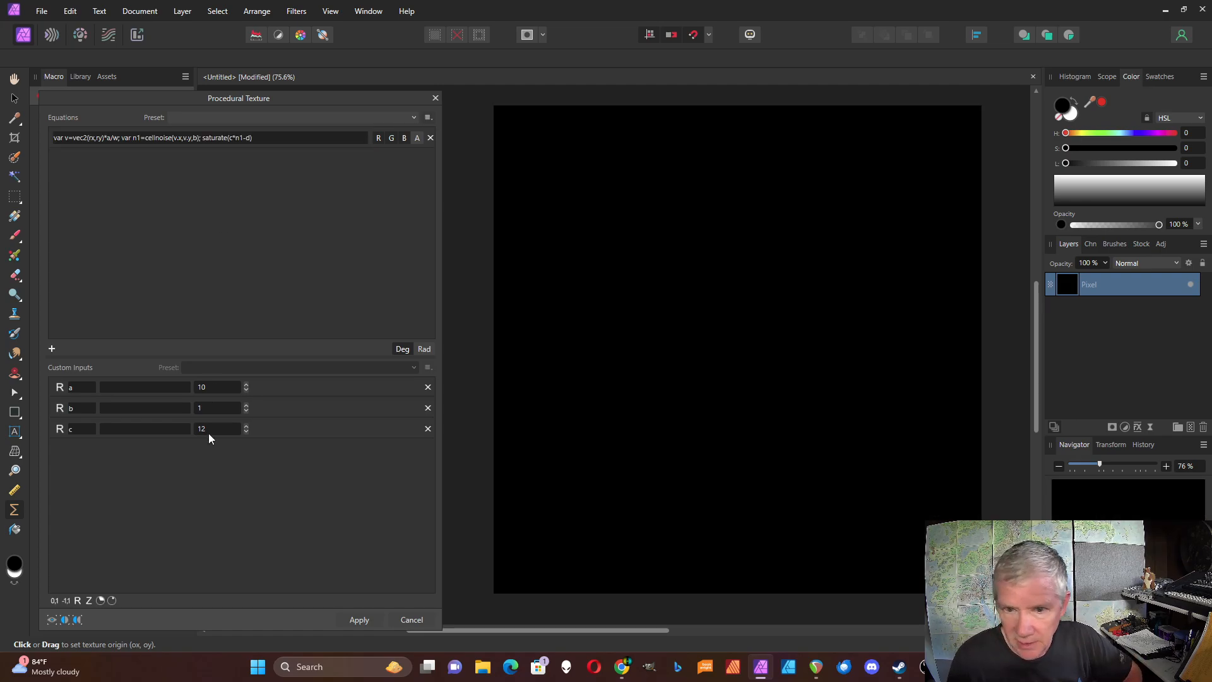
Step: Add a real-number custom input d, set it to 2, and apply the procedural texture
{"action": "left_click", "coordinate": [77, 600]}
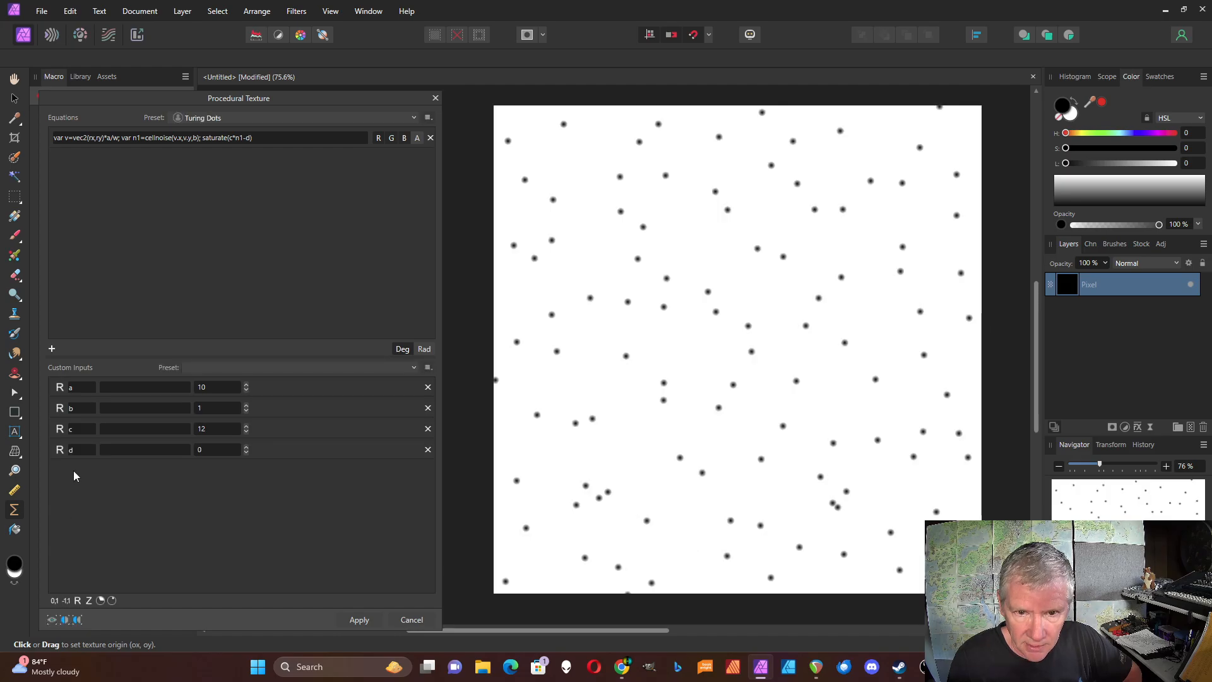
{"action": "left_click", "coordinate": [246, 448]}
{"action": "left_click", "coordinate": [247, 447]}
{"action": "left_click", "coordinate": [247, 448]}
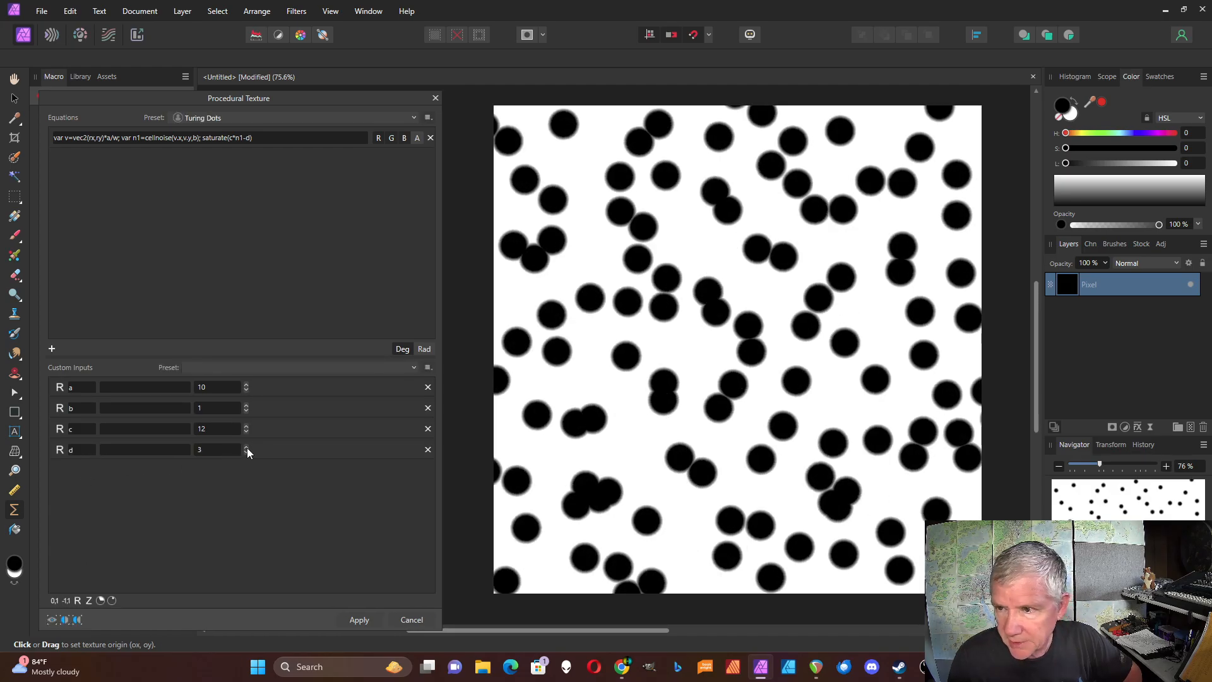
{"action": "left_click", "coordinate": [247, 448]}
{"action": "left_click", "coordinate": [247, 452]}
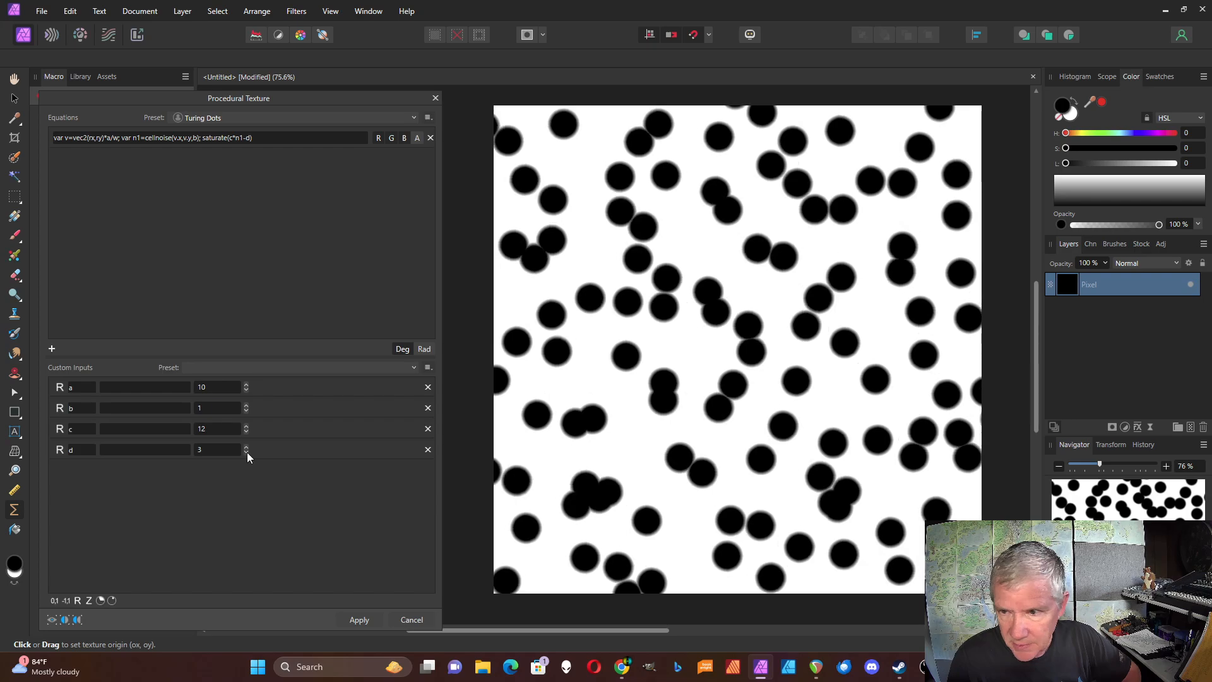
{"action": "left_click", "coordinate": [247, 452]}
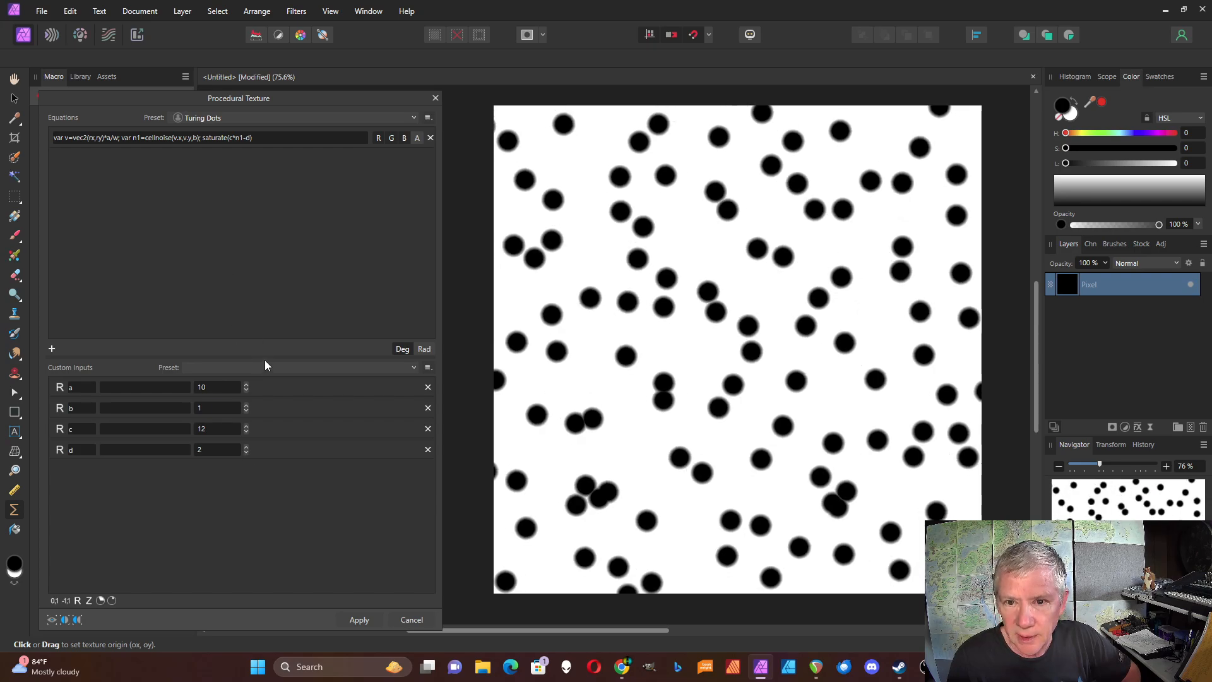
{"action": "left_click_drag", "start_coordinate": [264, 358], "coordinate": [256, 210]}
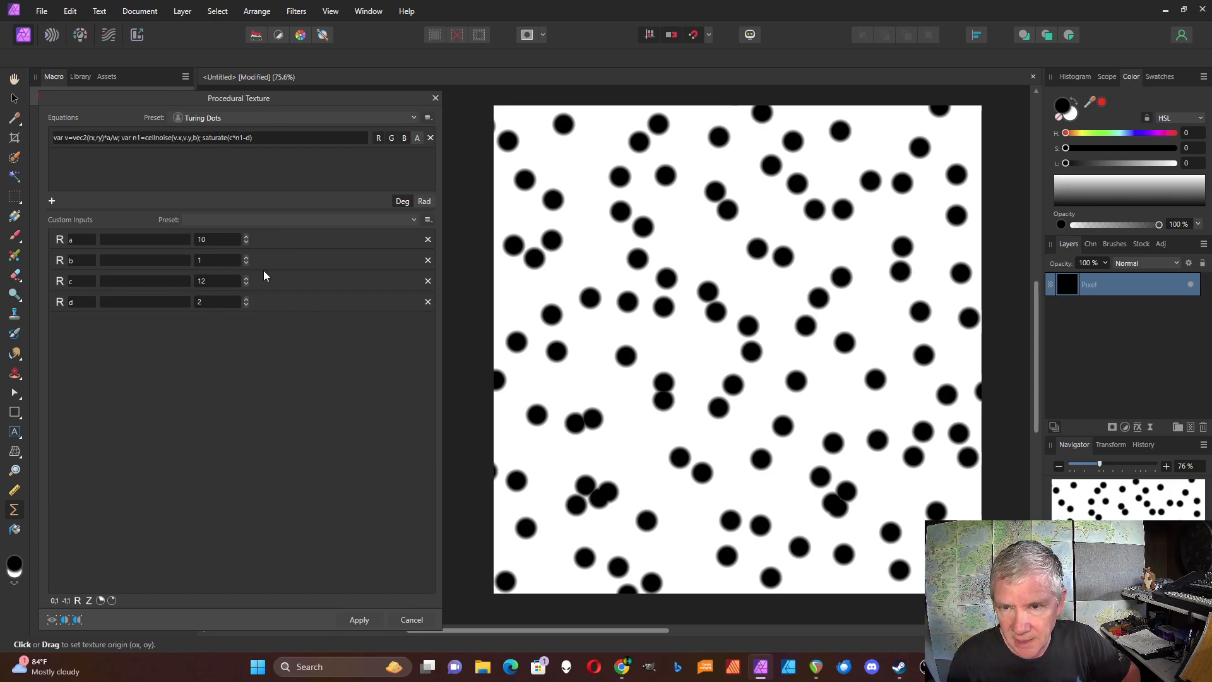
{"action": "left_click", "coordinate": [359, 621]}
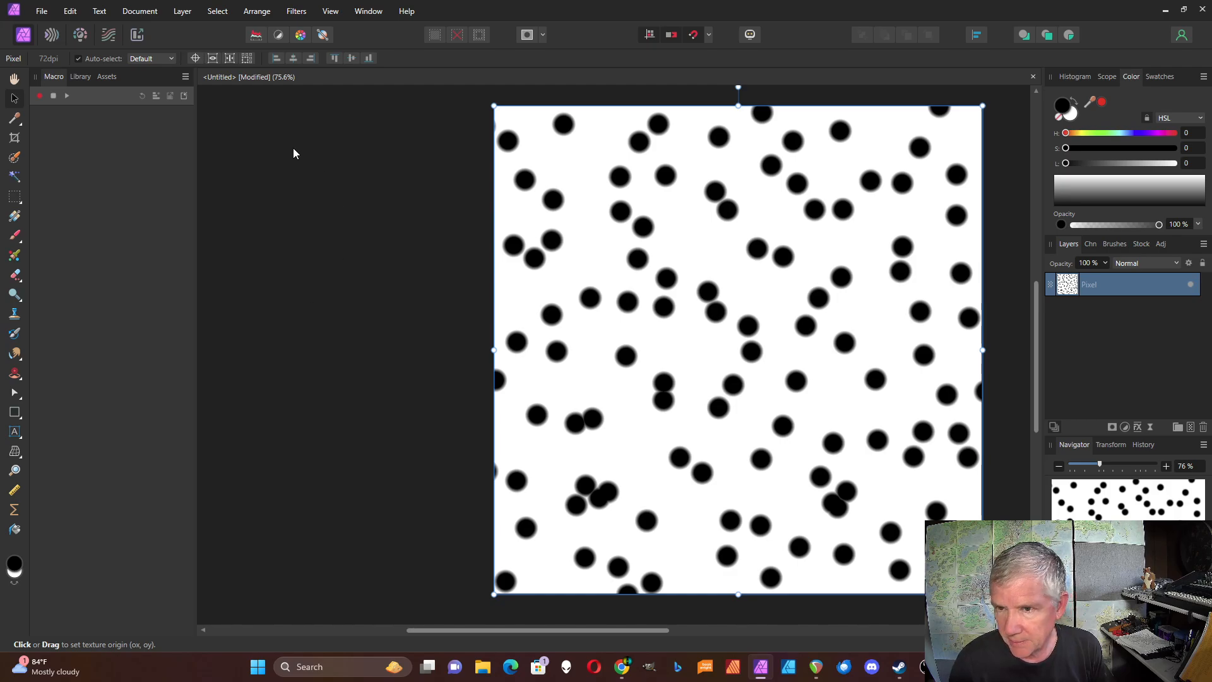
{"action": "left_click", "coordinate": [295, 11]}
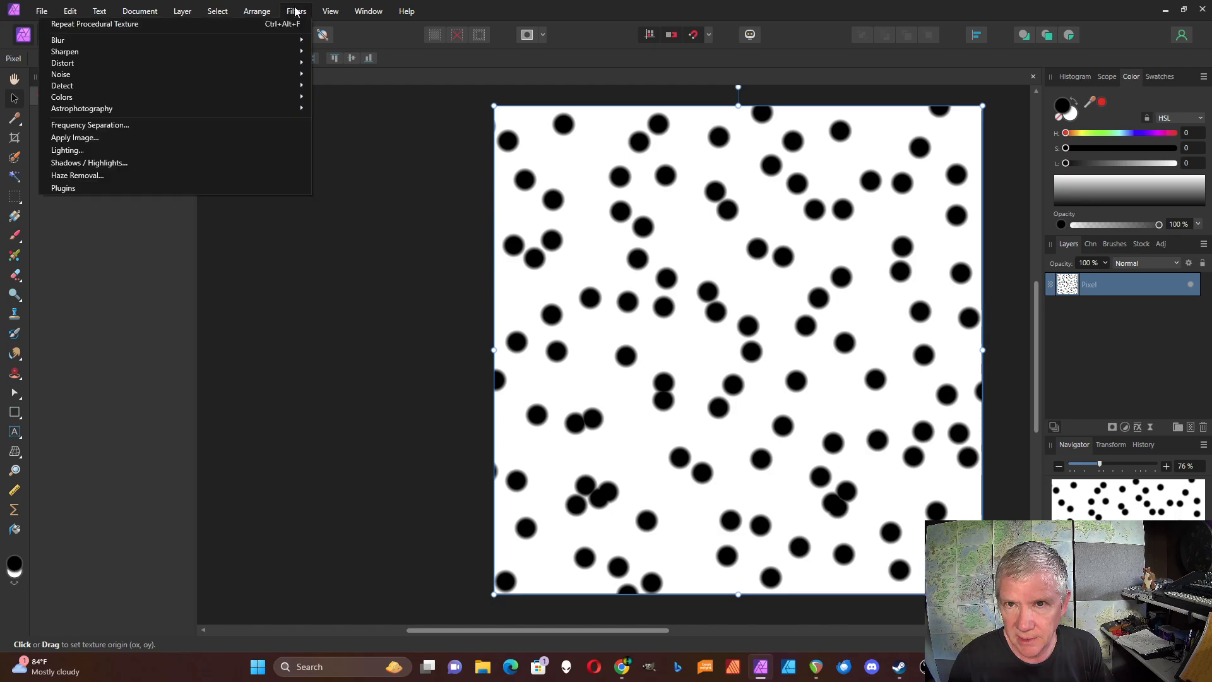
{"action": "mouse_move", "coordinate": [305, 39]}
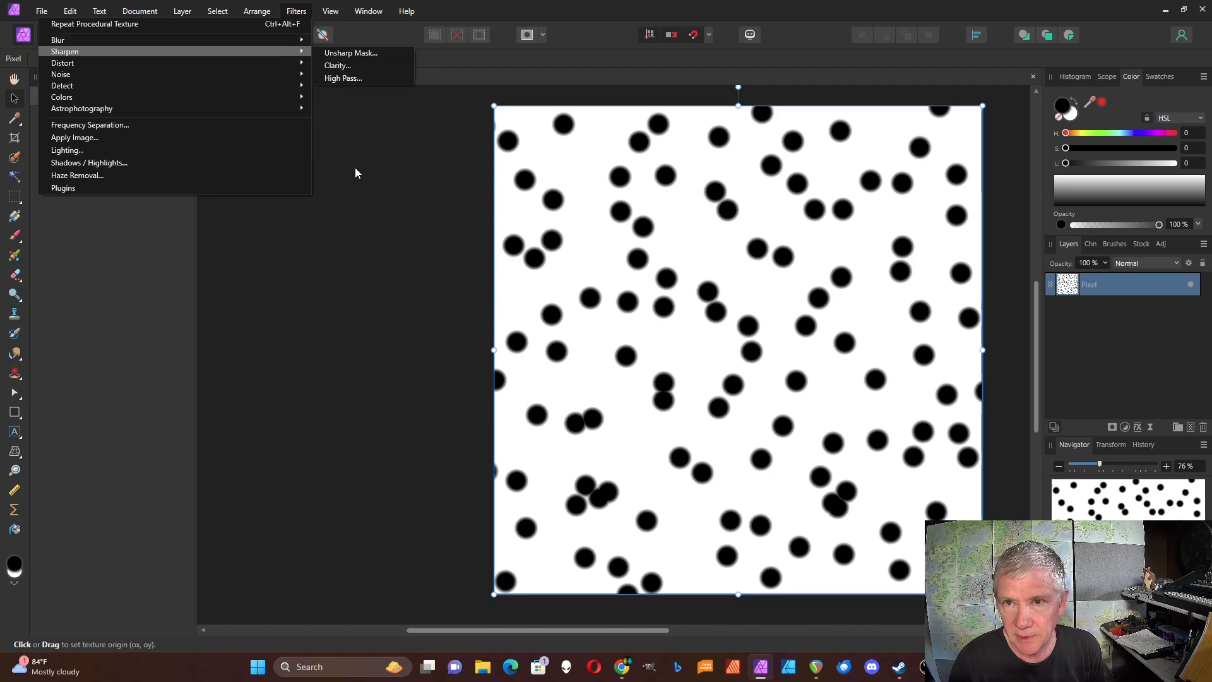
{"action": "left_click", "coordinate": [342, 275]}
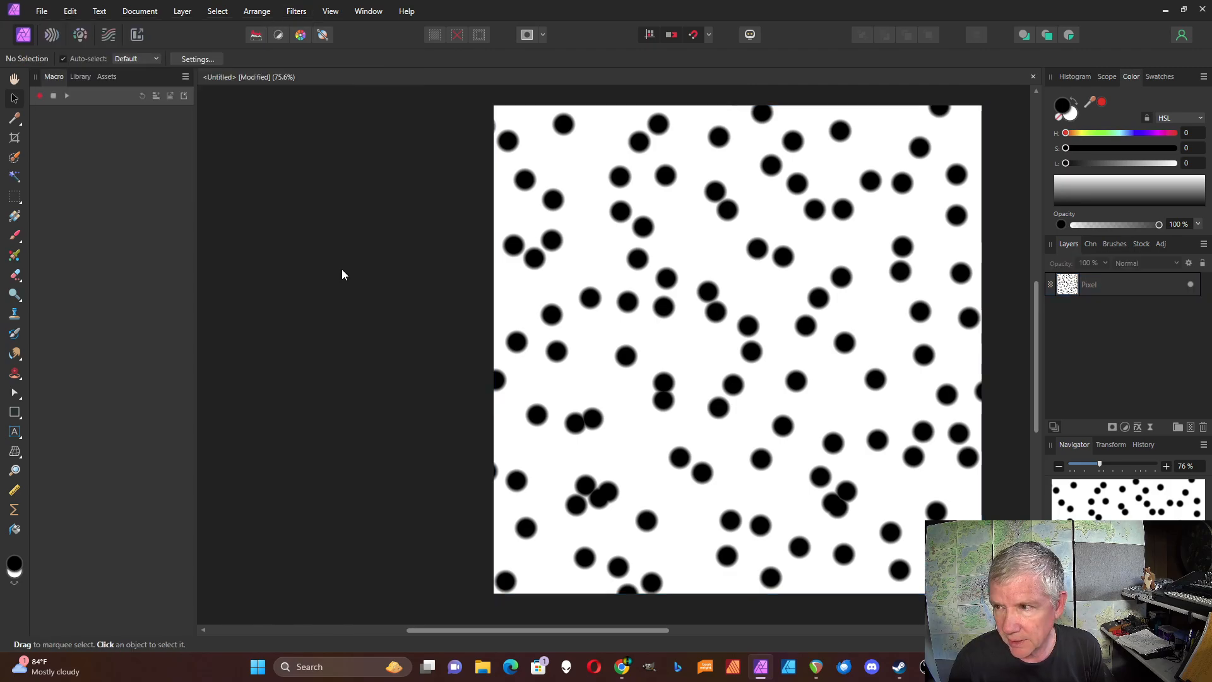
{"action": "left_click", "coordinate": [1125, 427]}
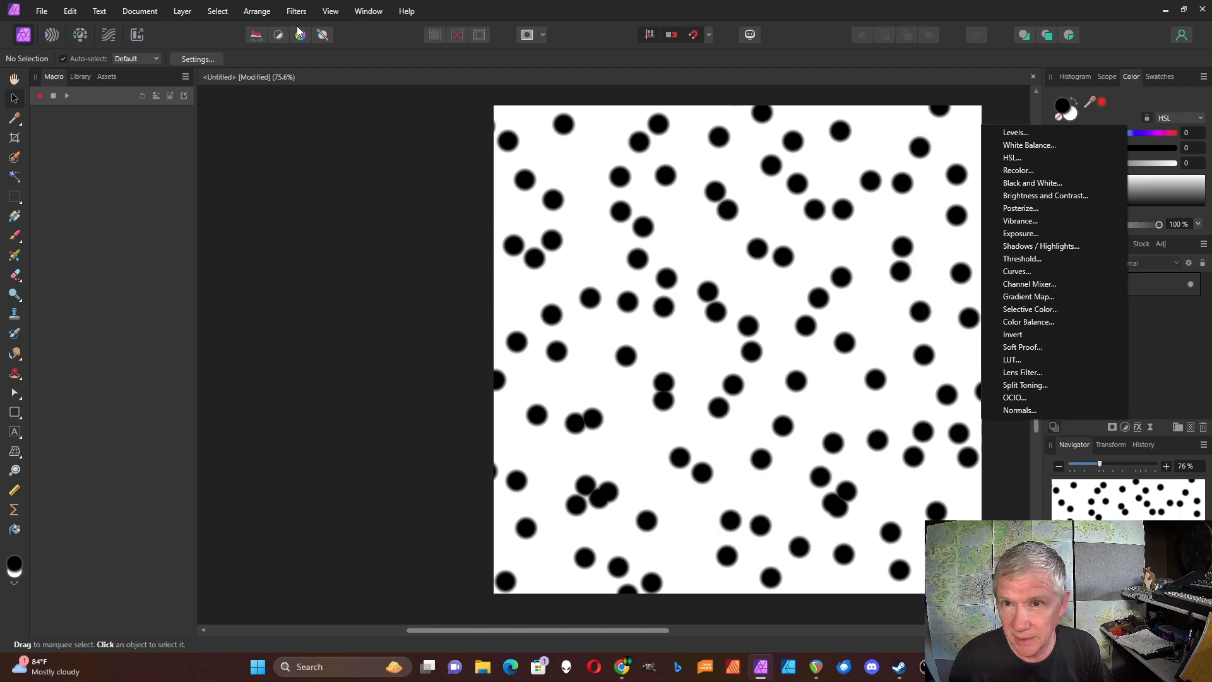
{"action": "left_click", "coordinate": [329, 205]}
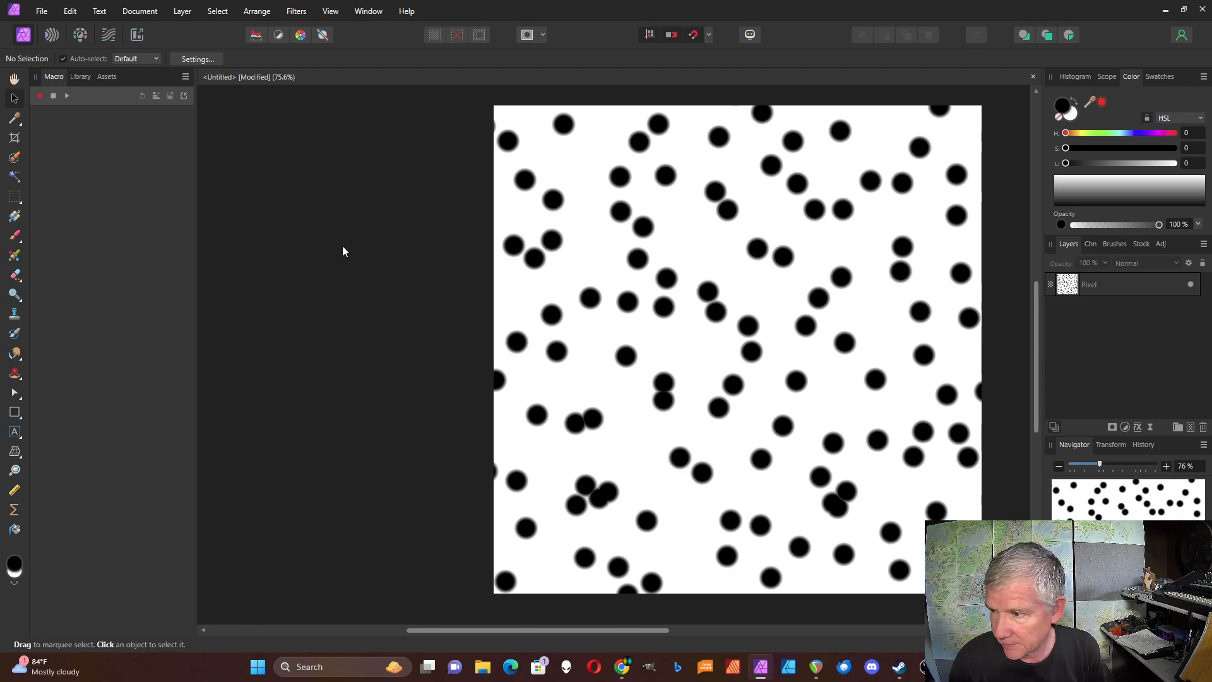
Step: Start a new procedural texture on the Pixel layer with one equation driving the R, G and B channels
{"action": "left_click", "coordinate": [1119, 288]}
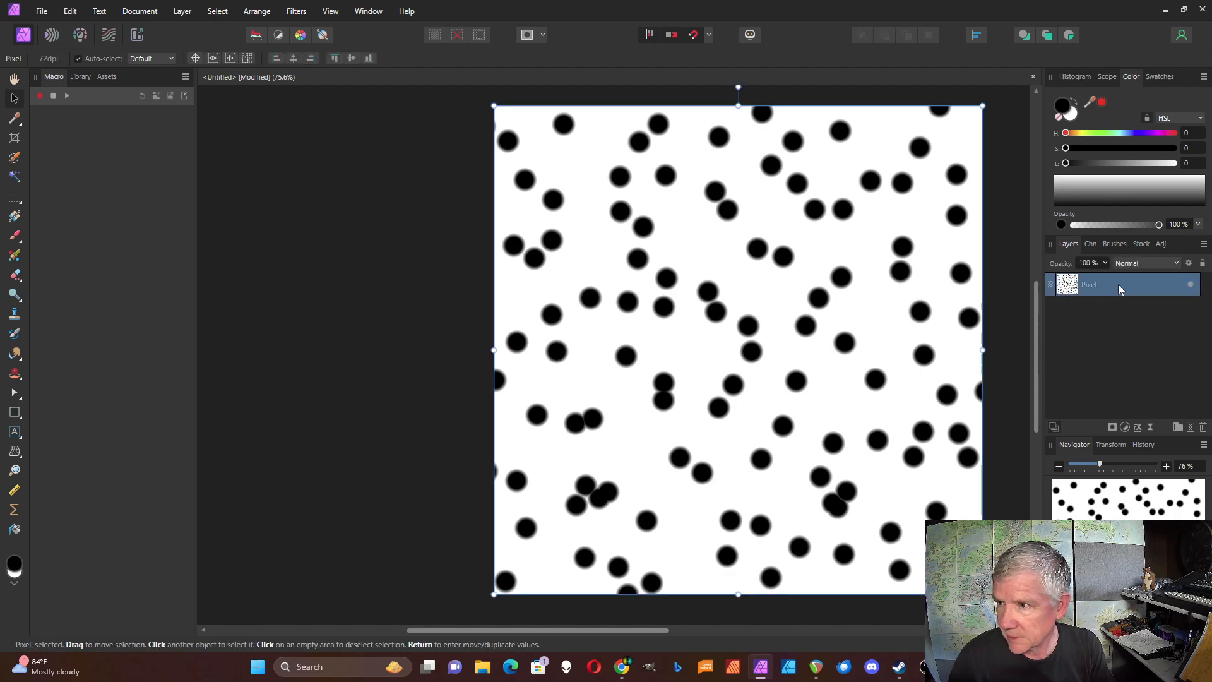
{"action": "left_click", "coordinate": [16, 510]}
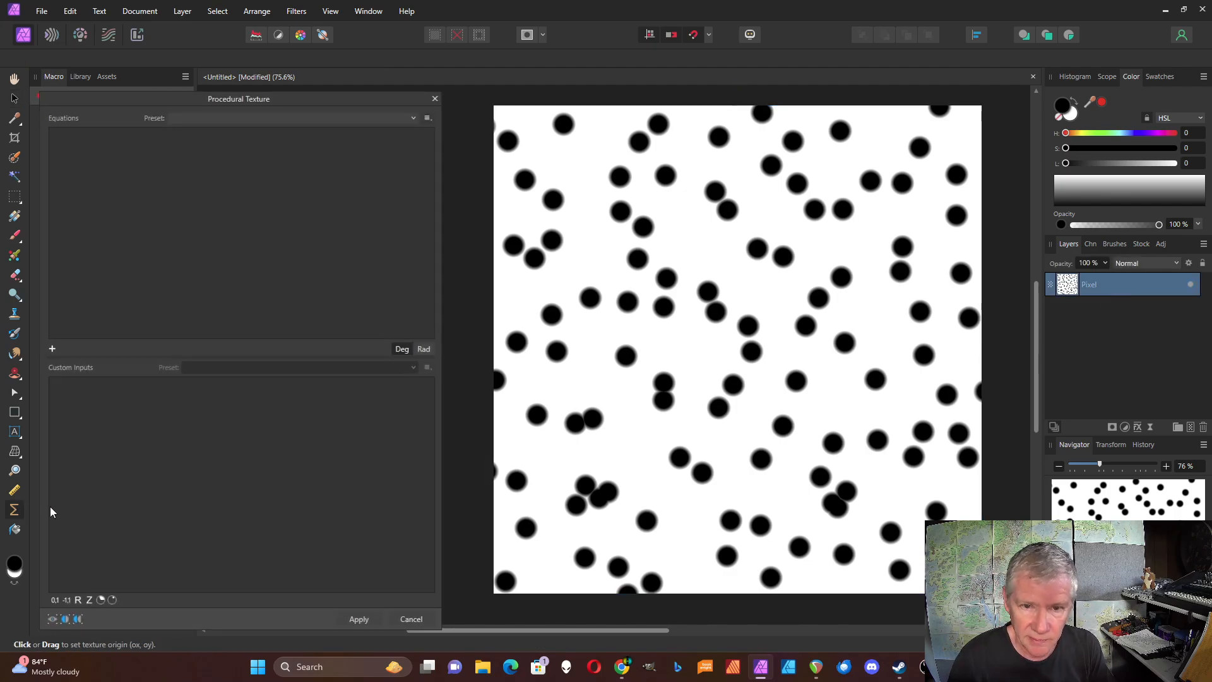
{"action": "left_click", "coordinate": [52, 349]}
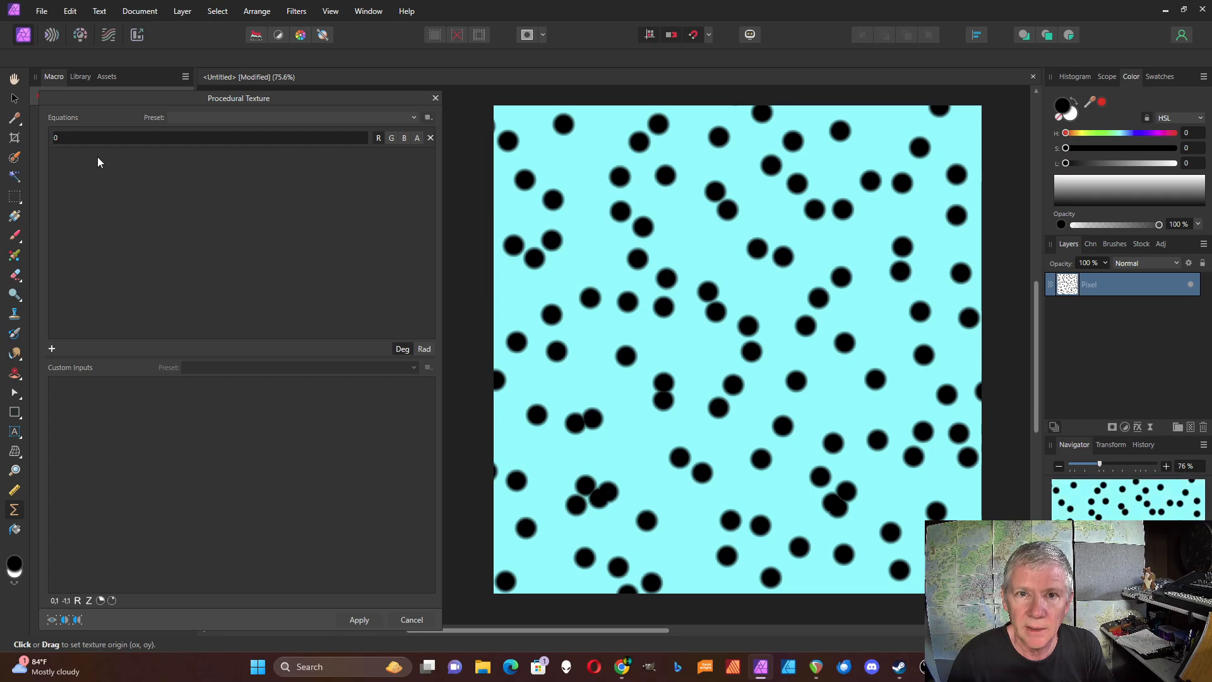
{"action": "left_click", "coordinate": [392, 138]}
{"action": "left_click", "coordinate": [405, 140]}
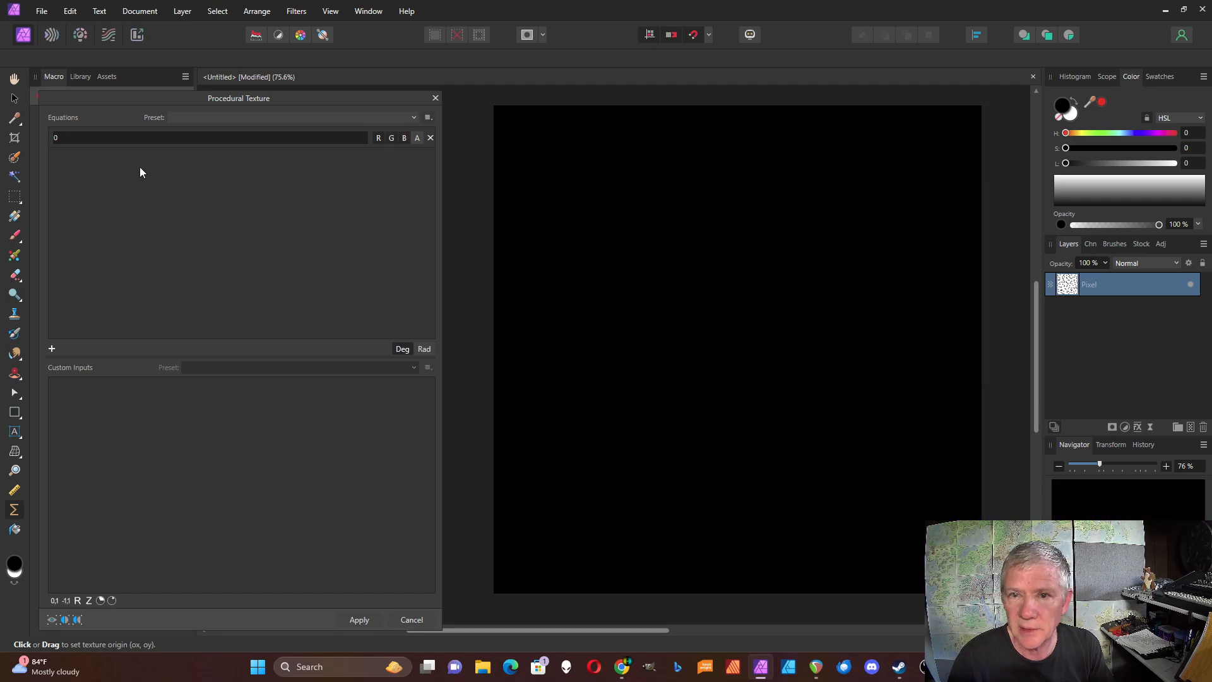
Step: Enter the equation "average(R,G,B)" to drive the colour channels of the procedural texture
{"action": "left_click", "coordinate": [84, 139]}
{"action": "type", "text": "av"}
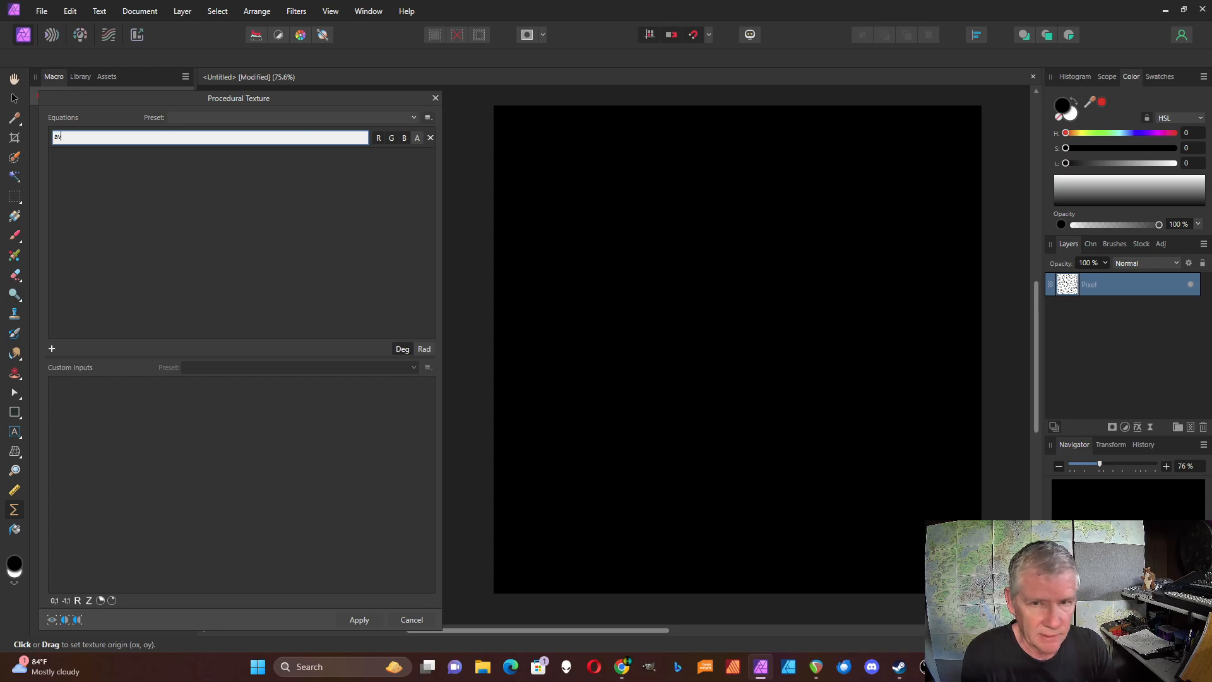
{"action": "type", "text": "erage"}
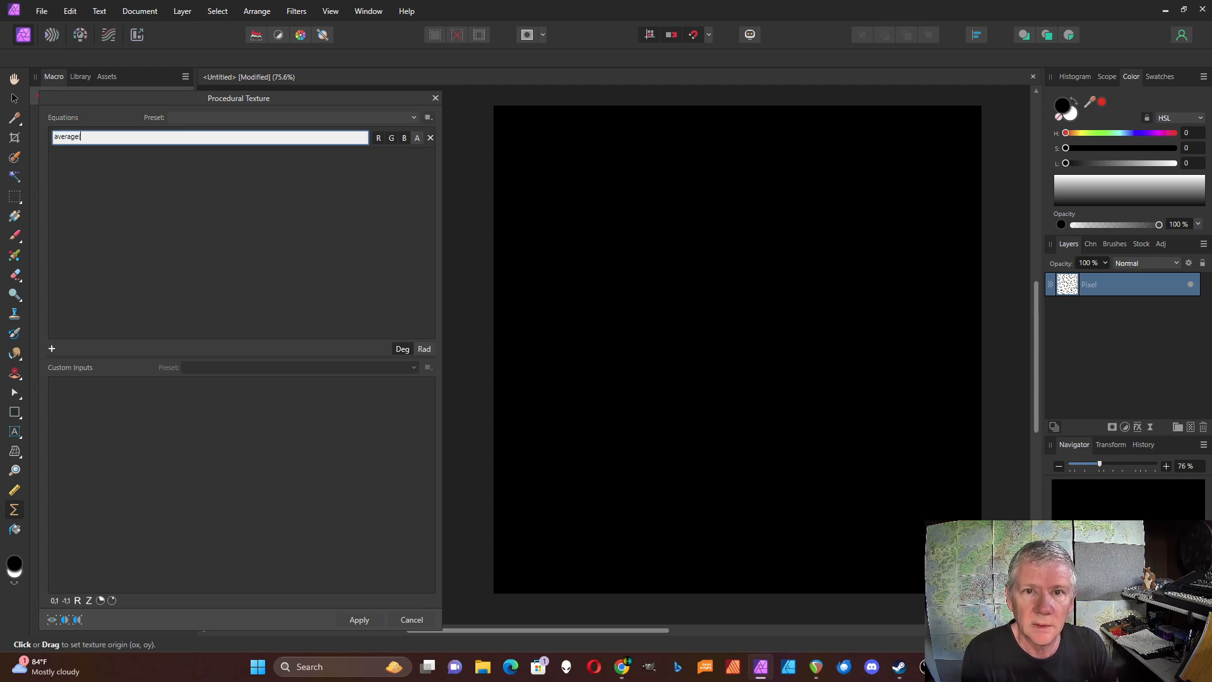
{"action": "type", "text": "(R"}
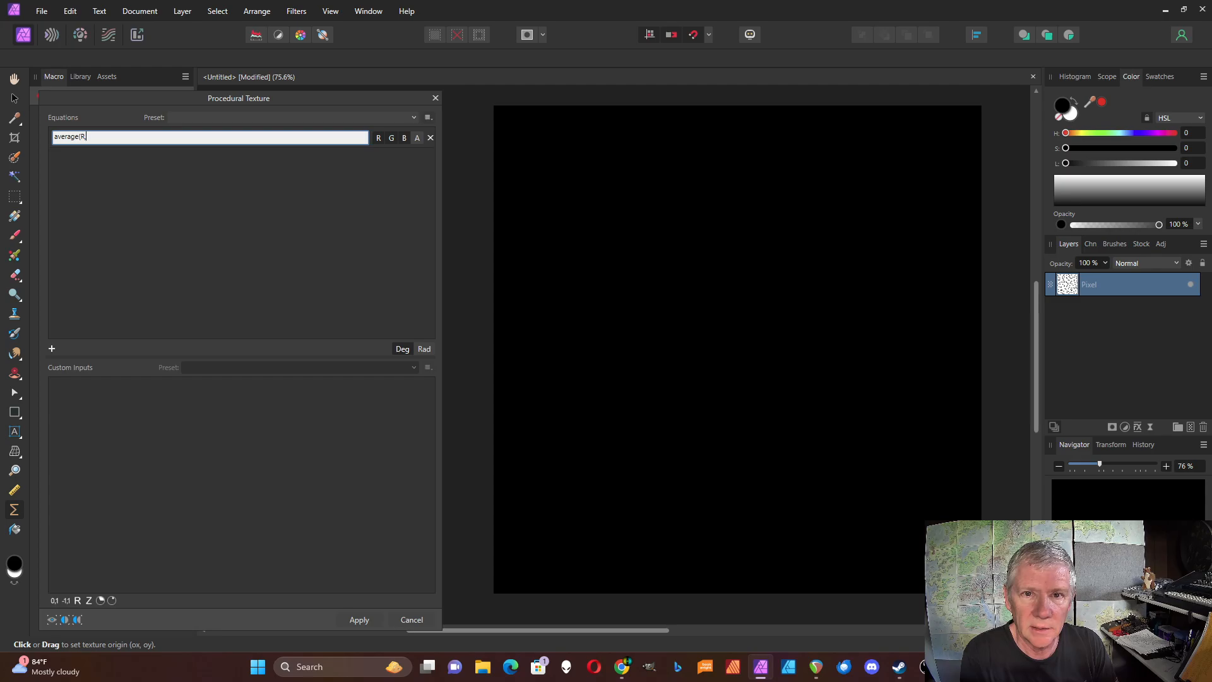
{"action": "type", "text": ",G,B"}
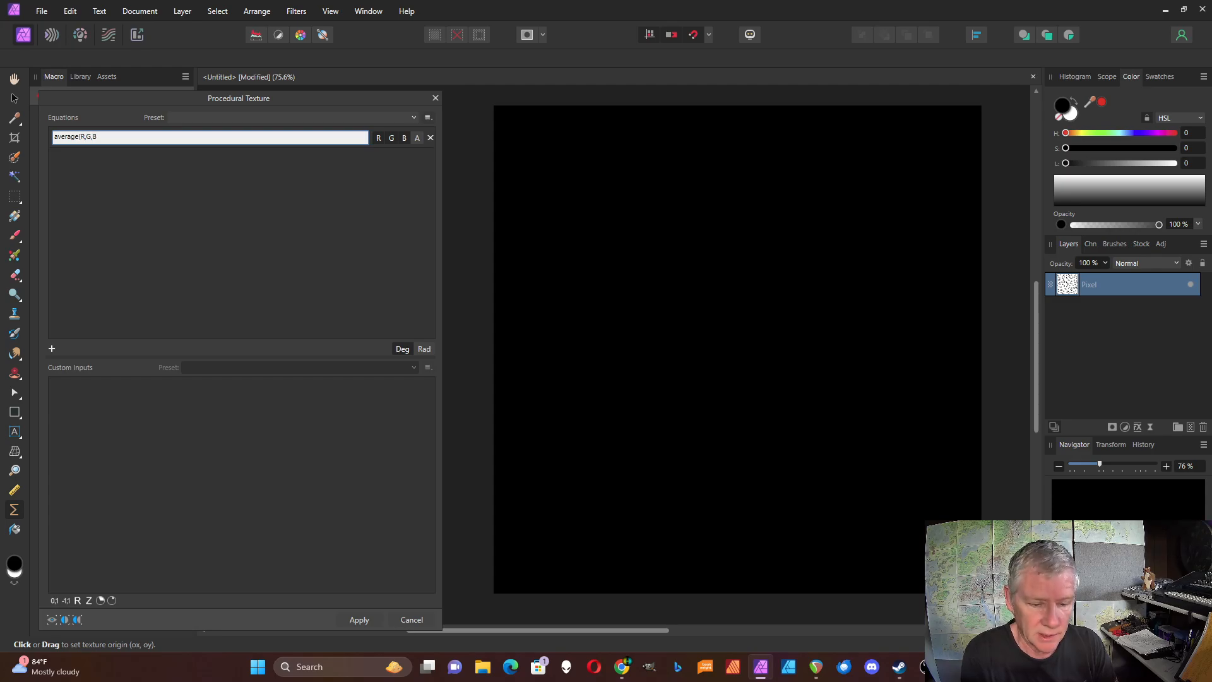
{"action": "type", "text": ")"}
{"action": "key", "text": "Return"}
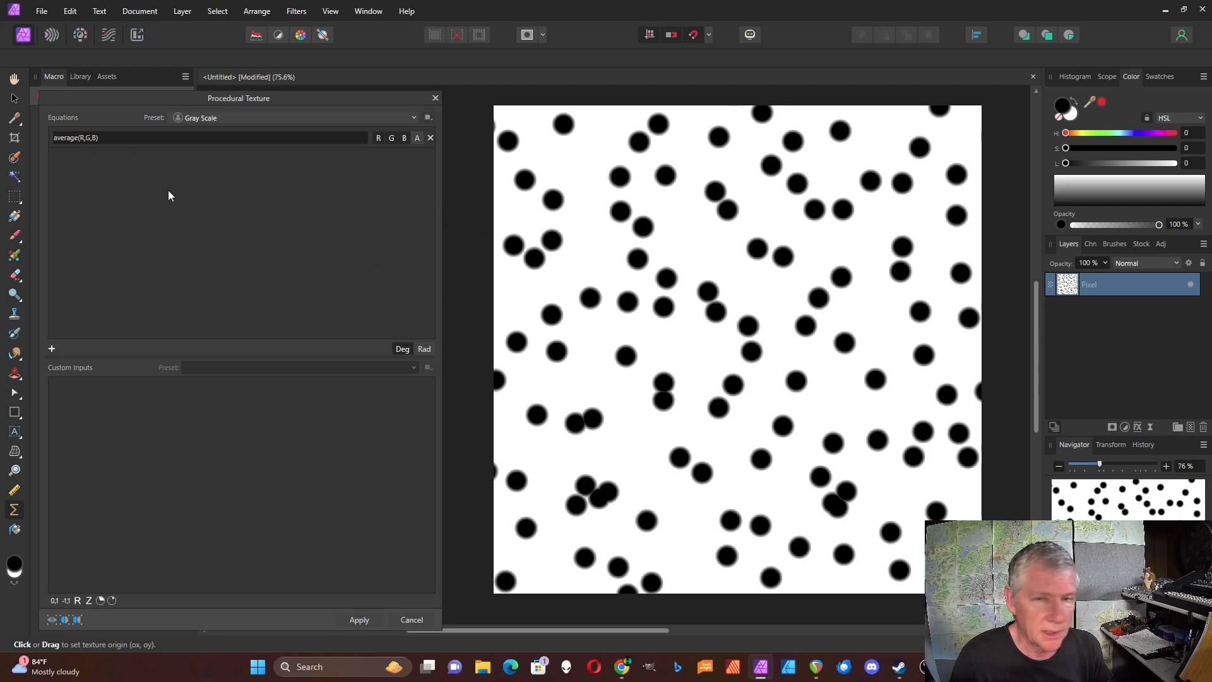
Step: Prefix the average with "saturate(a*" and add a real-number custom input a and a 0-to-1 custom input b
{"action": "double_click", "coordinate": [69, 139]}
{"action": "key", "text": "Home"}
{"action": "type", "text": "saturate(a*"}
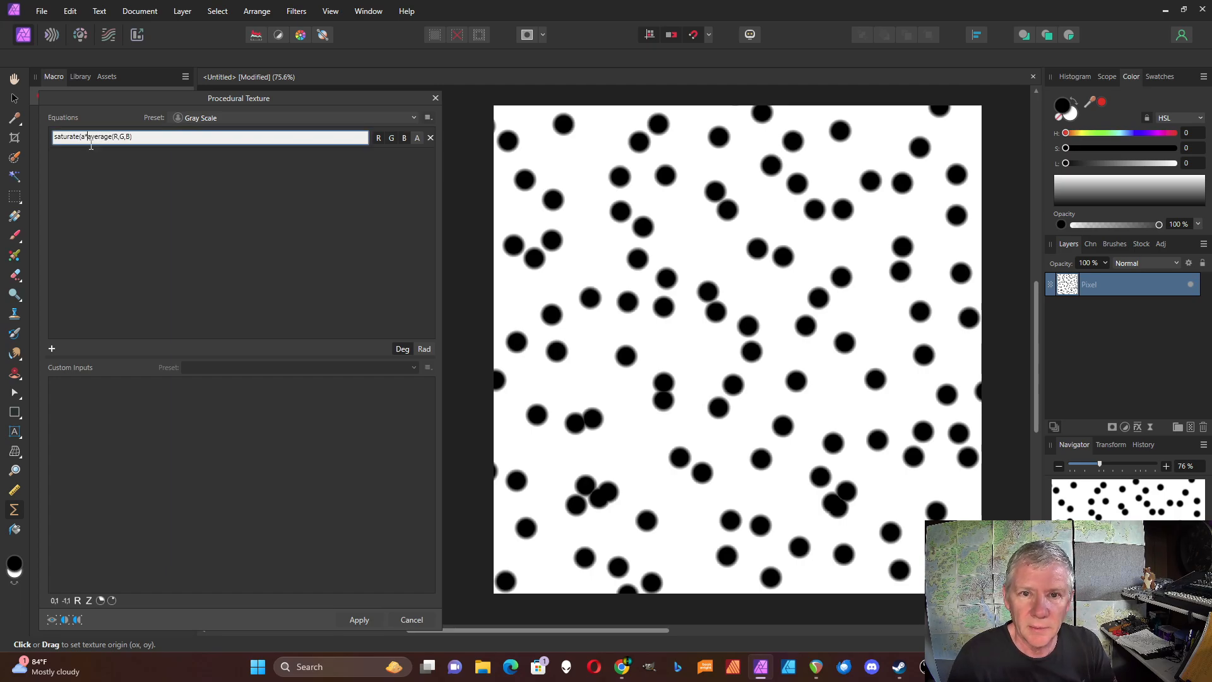
{"action": "left_click", "coordinate": [78, 601]}
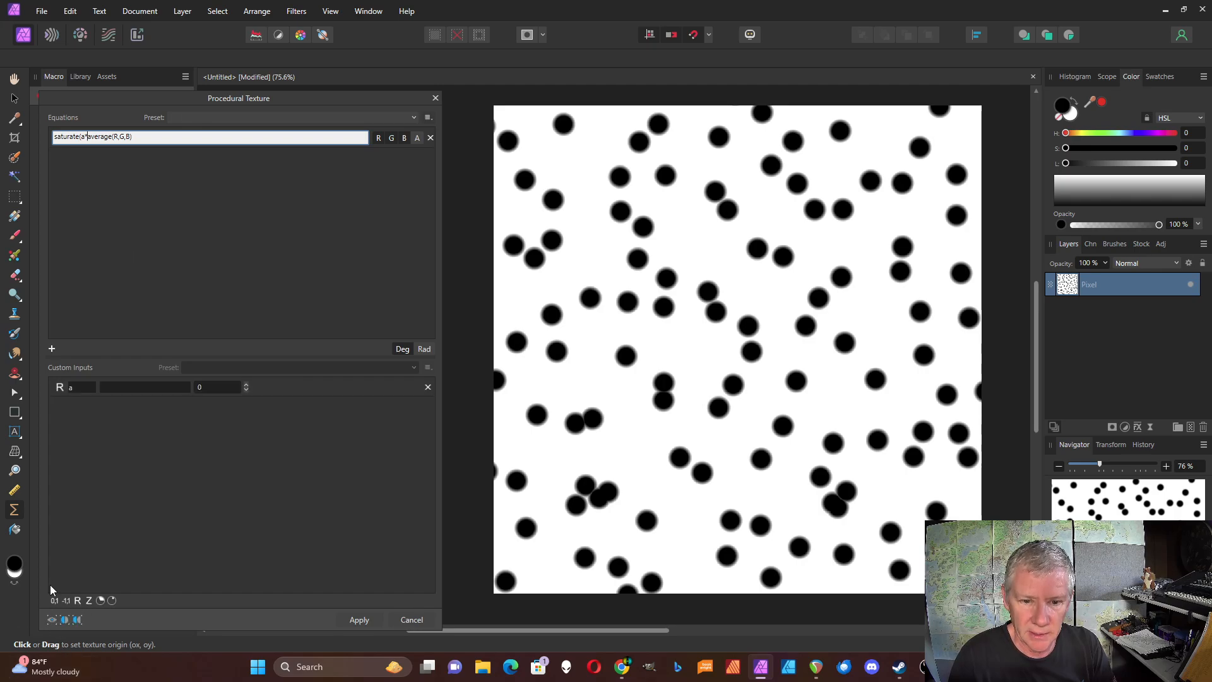
{"action": "left_click", "coordinate": [55, 601]}
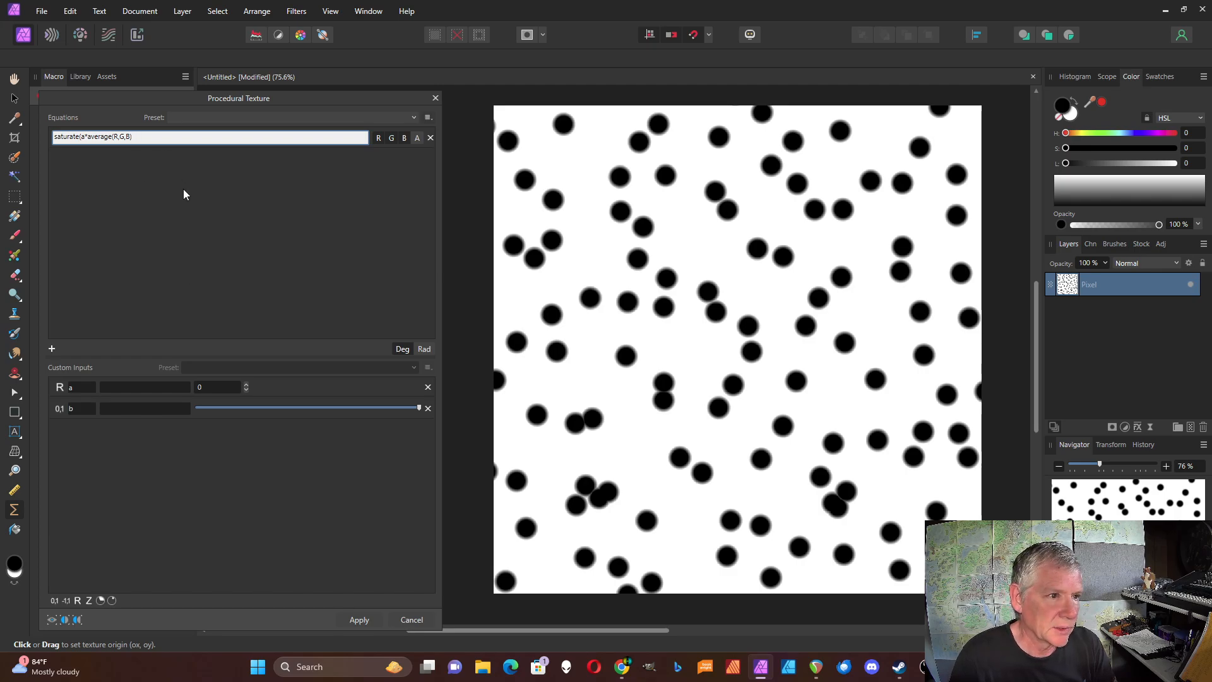
Step: Subtract b from the average inside its own parentheses so the equation reads "saturate(a*(average(R,G,B)-b))"
{"action": "left_click", "coordinate": [90, 137]}
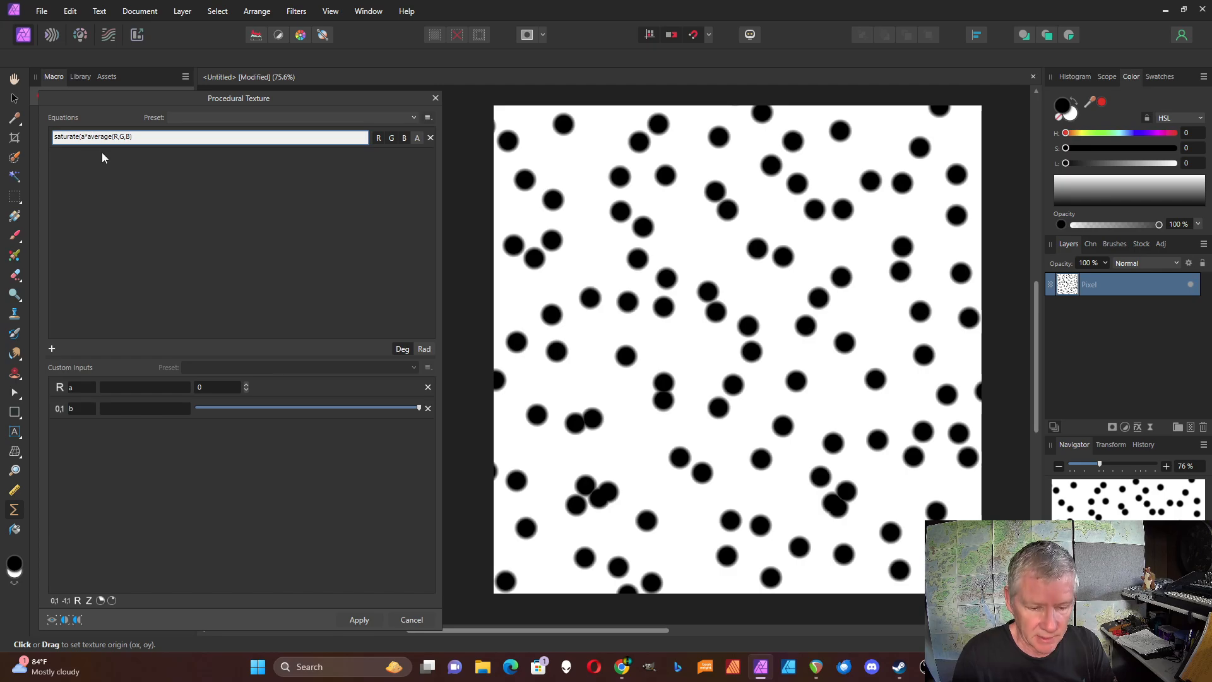
{"action": "type", "text": "("}
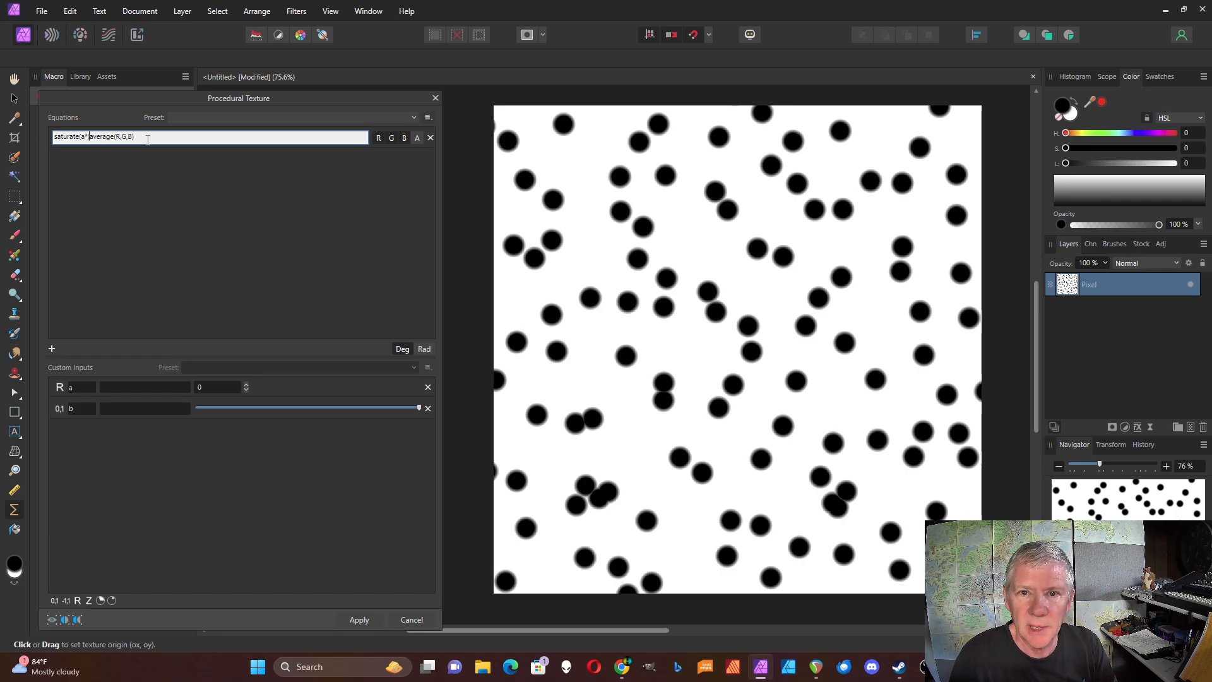
{"action": "type", "text": "-b"}
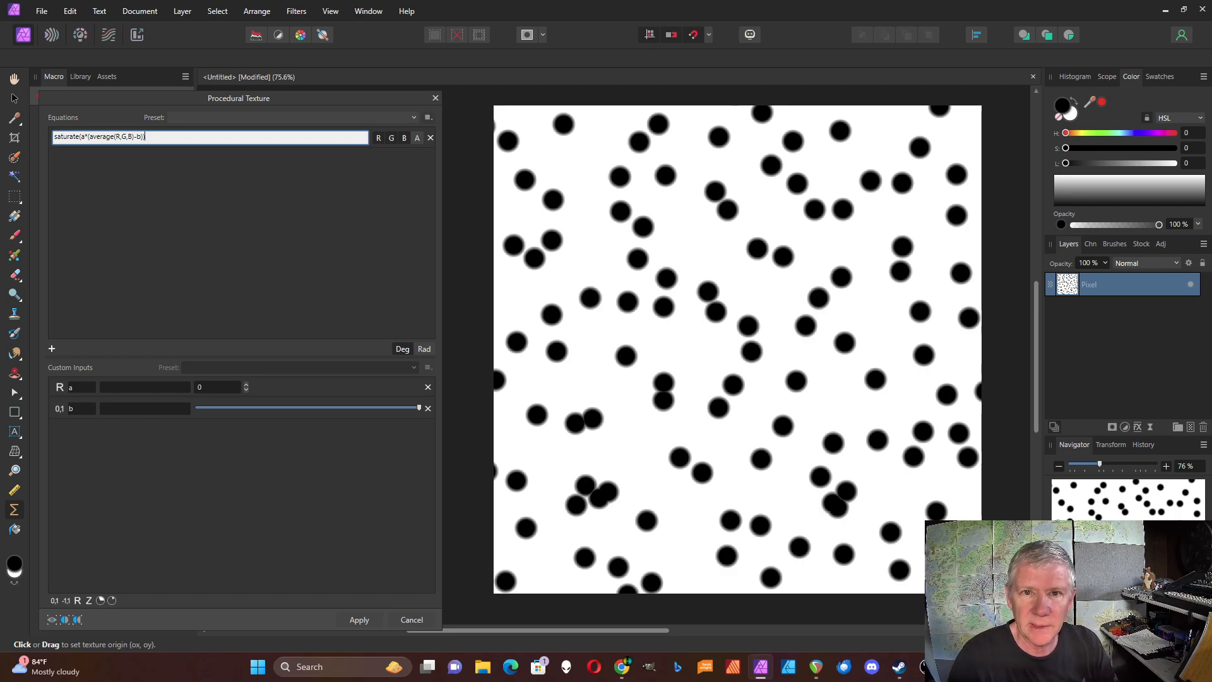
Step: Raise input a to 6, lower input b to slightly below its midpoint, and close the procedural texture without applying it
{"action": "left_click", "coordinate": [247, 384]}
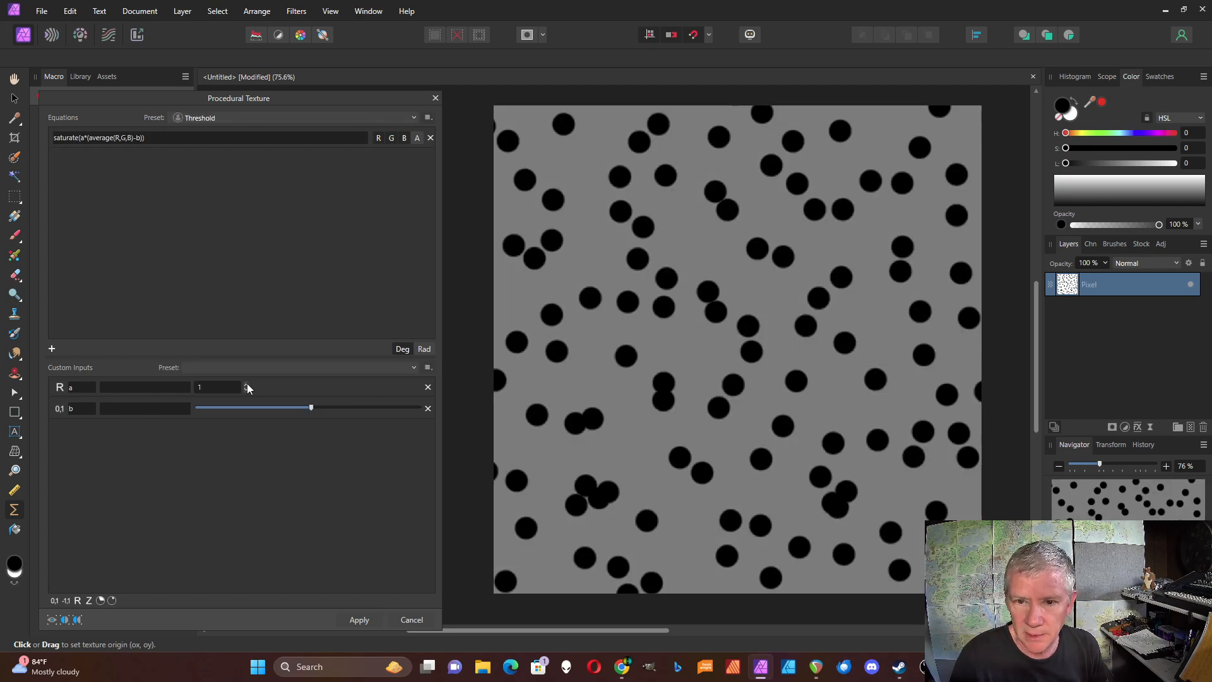
{"action": "left_click", "coordinate": [247, 384]}
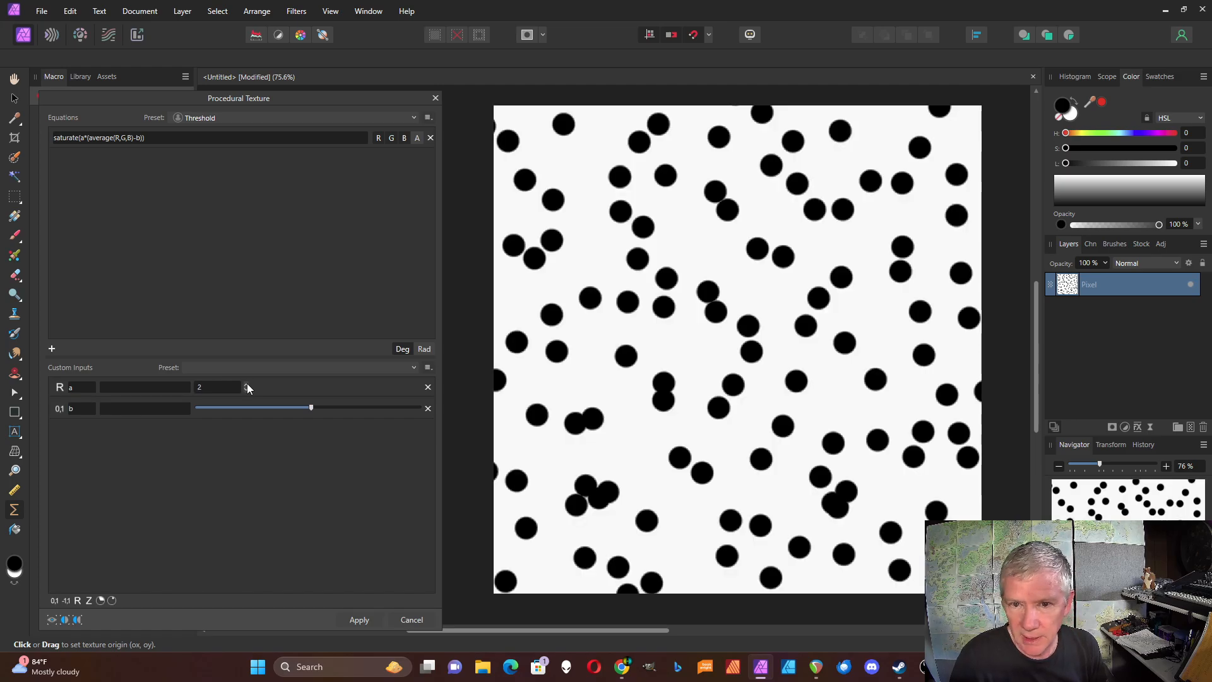
{"action": "left_click", "coordinate": [246, 385]}
{"action": "left_click", "coordinate": [246, 386]}
{"action": "left_click", "coordinate": [247, 385]}
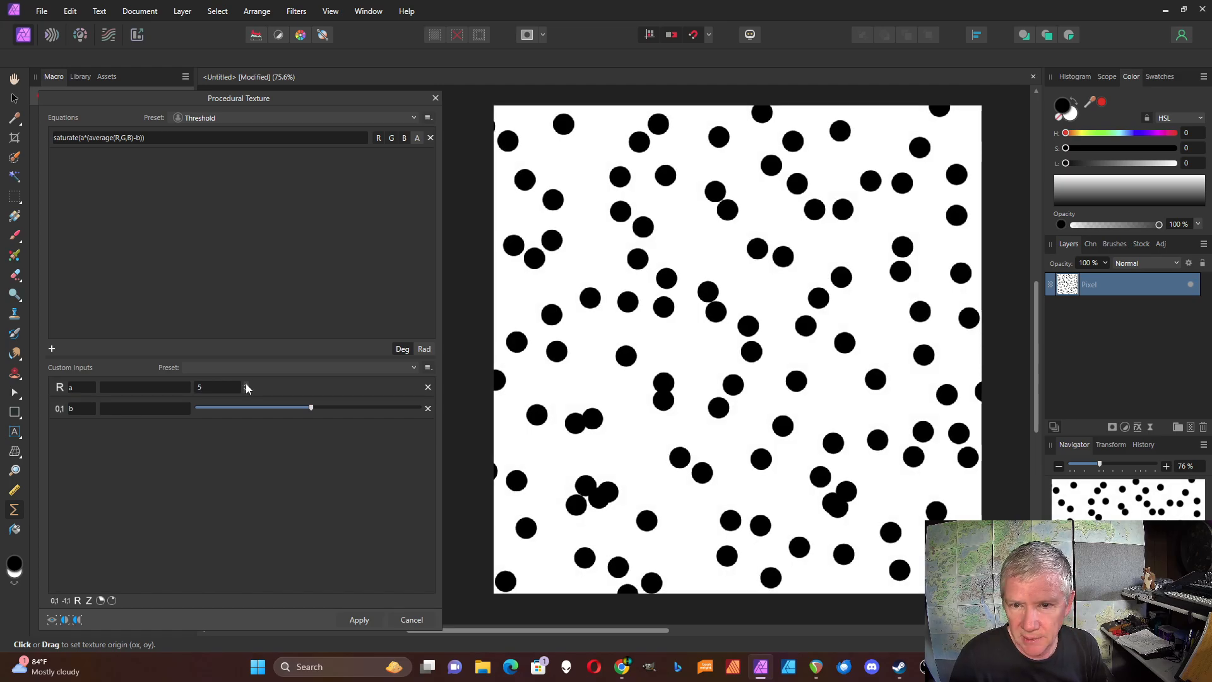
{"action": "left_click", "coordinate": [246, 385]}
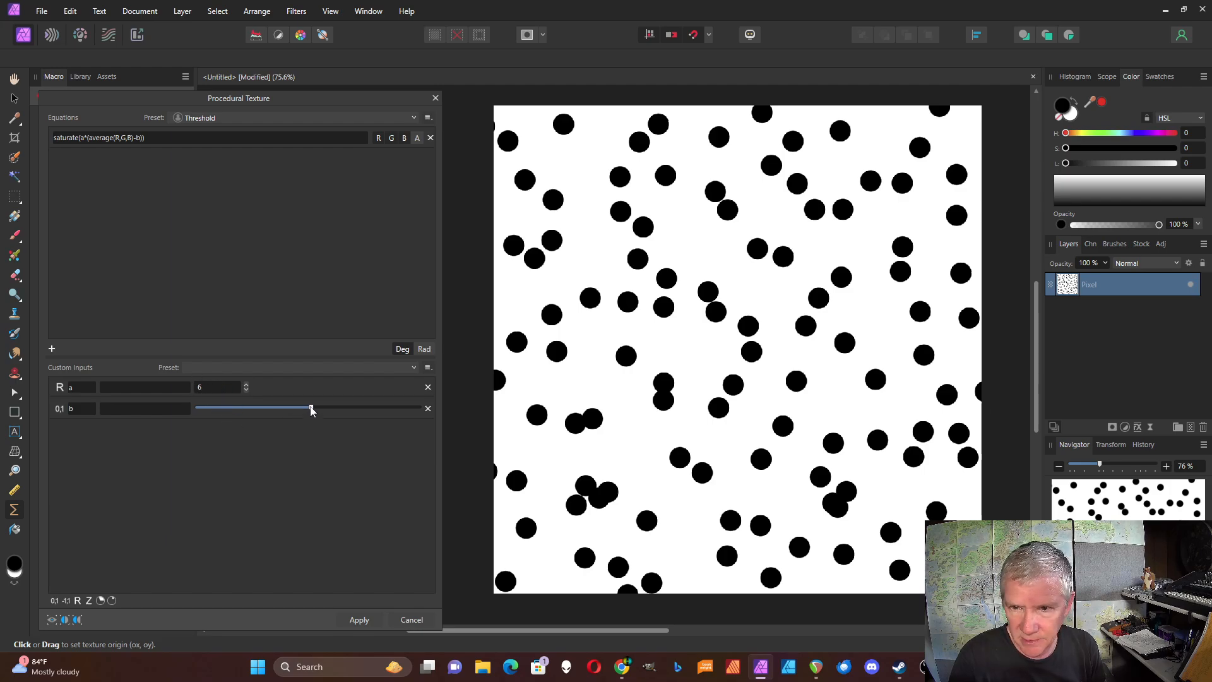
{"action": "left_click_drag", "start_coordinate": [311, 410], "coordinate": [297, 410]}
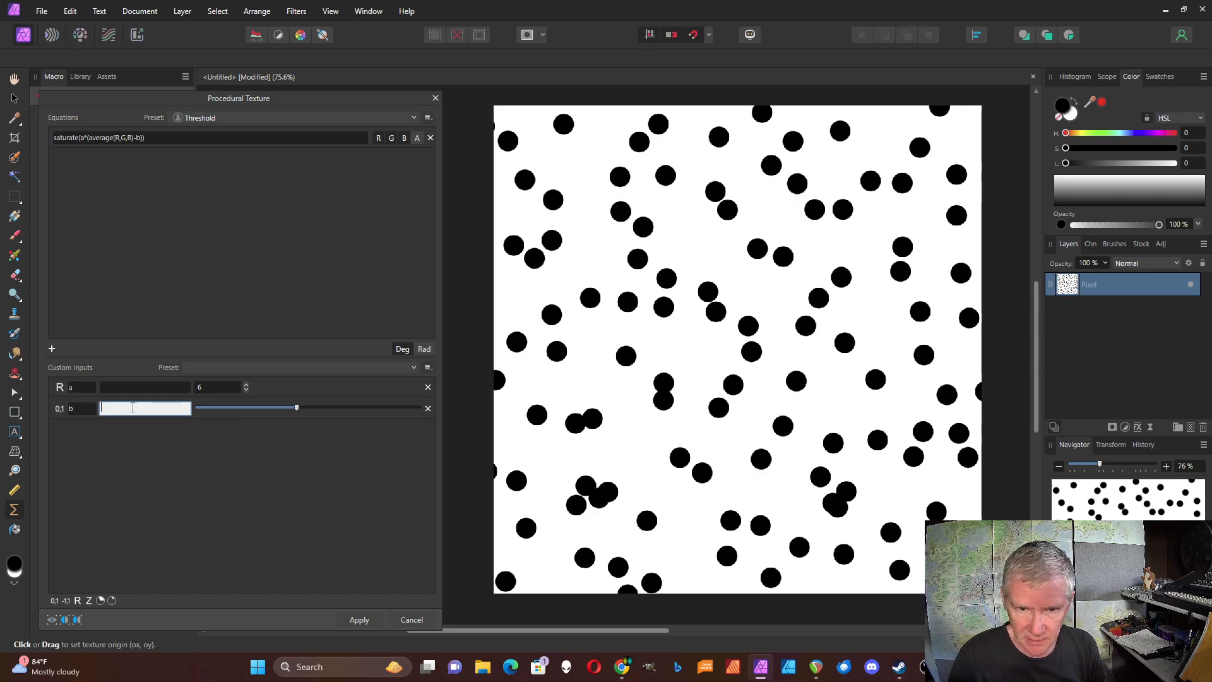
{"action": "left_click", "coordinate": [122, 387]}
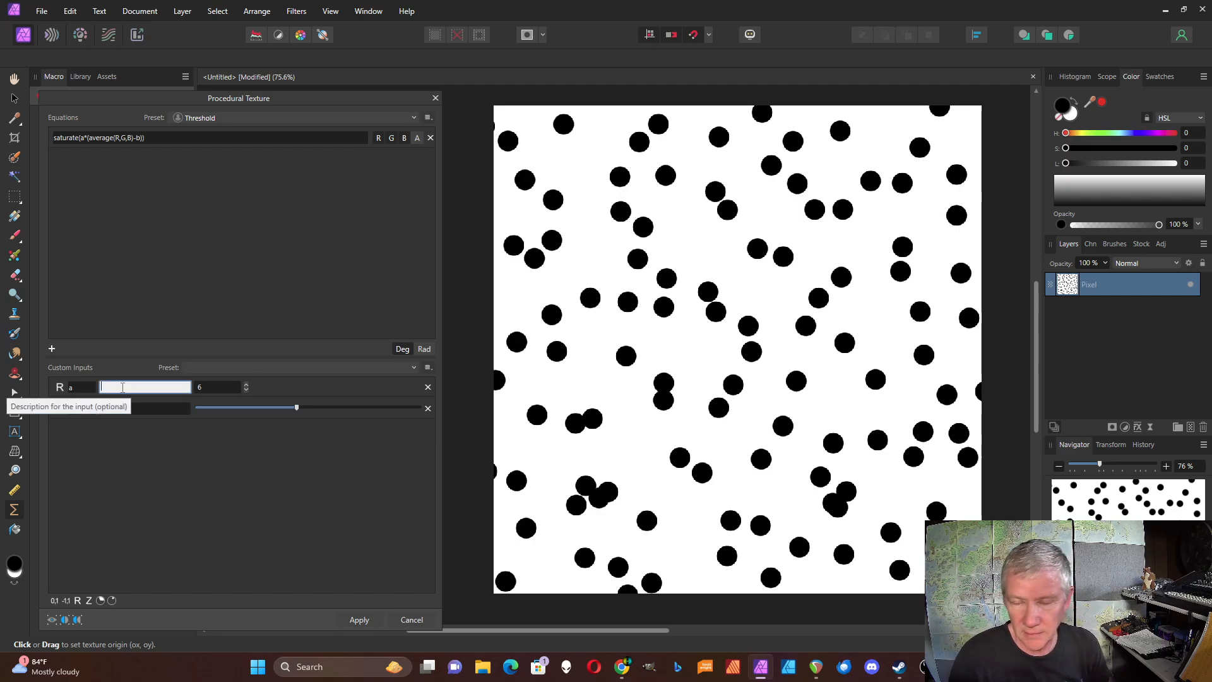
{"action": "left_click", "coordinate": [217, 252]}
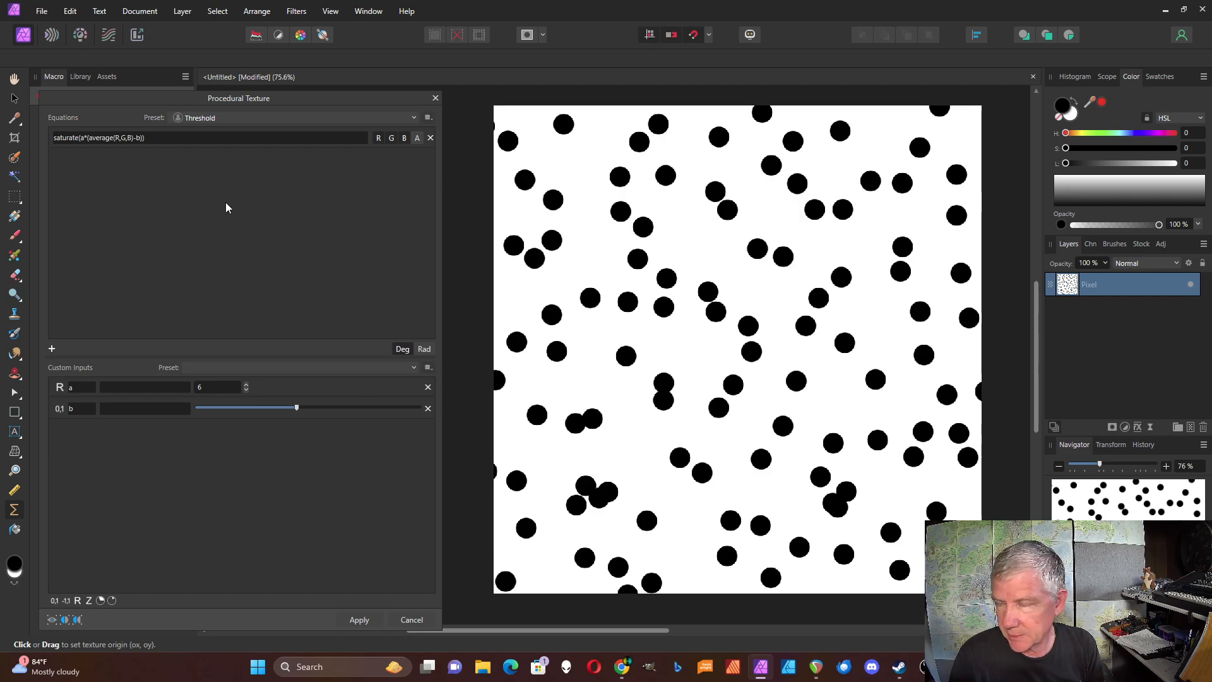
{"action": "left_click", "coordinate": [435, 98]}
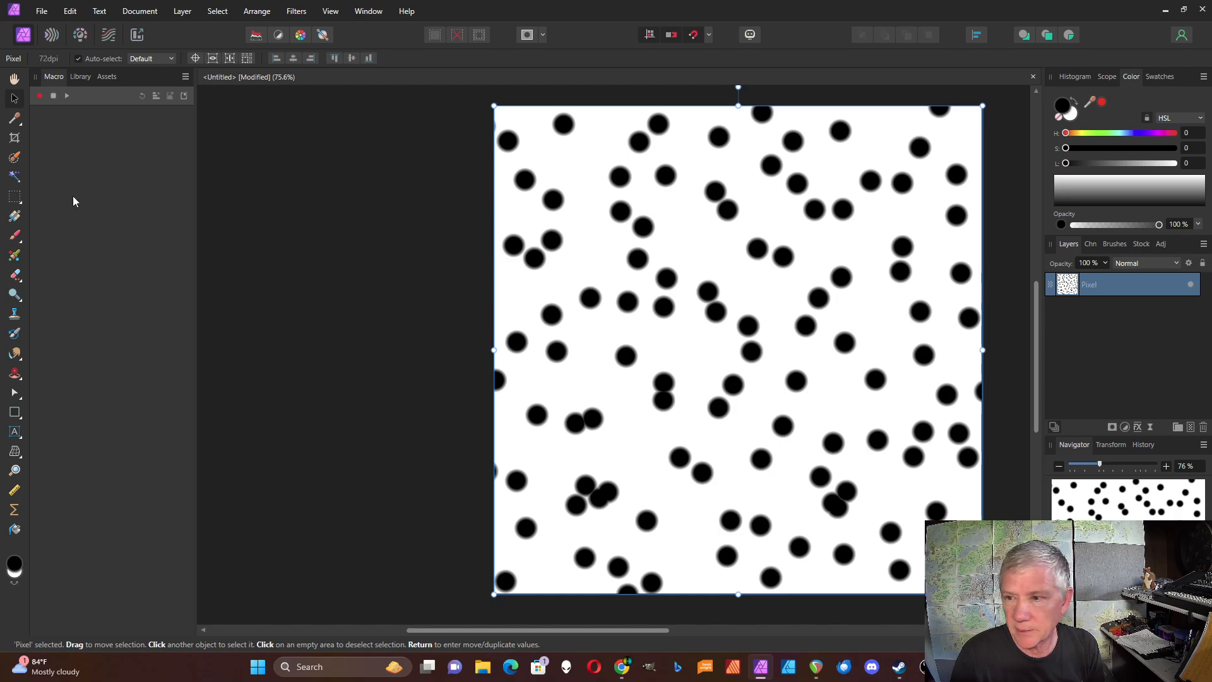
Step: Start recording a macro and apply a Gaussian Blur with a 5 px radius to the Pixel layer
{"action": "left_click", "coordinate": [39, 97]}
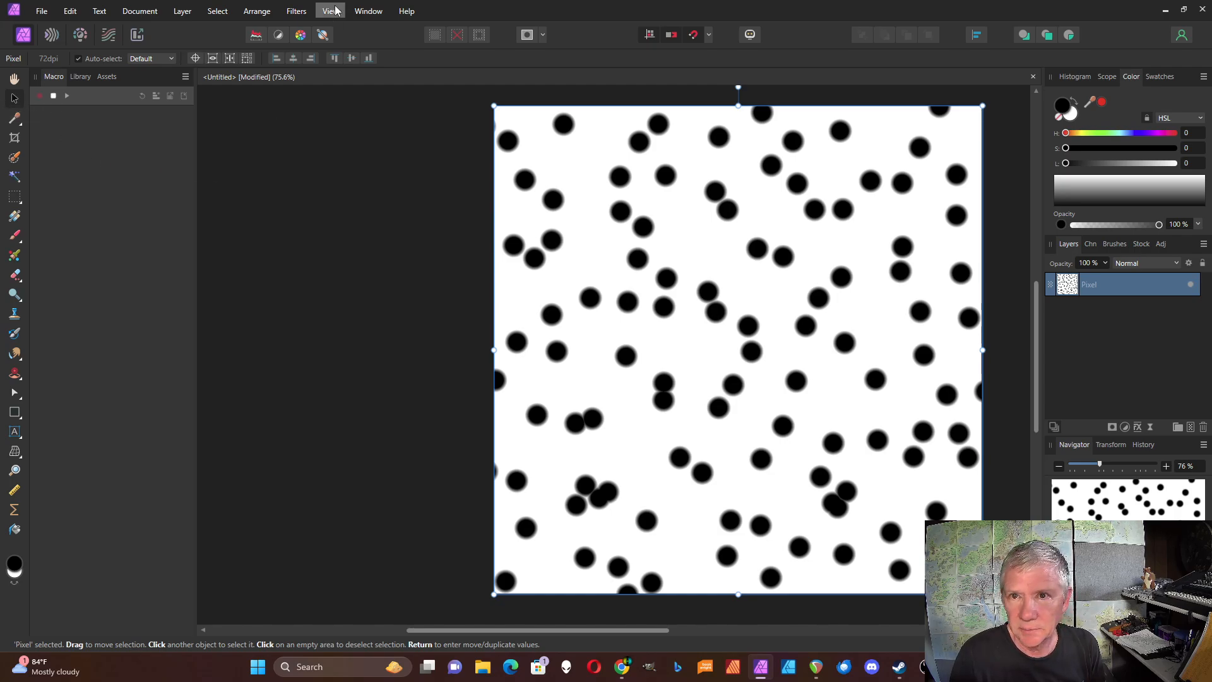
{"action": "left_click", "coordinate": [294, 11]}
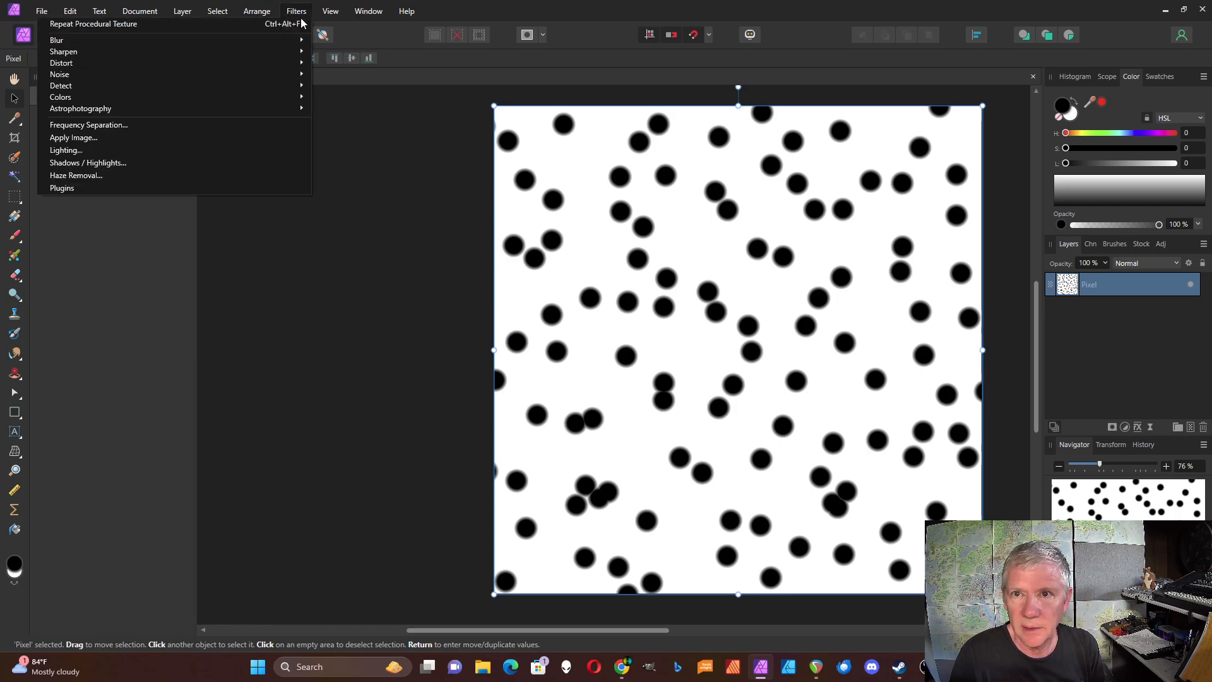
{"action": "mouse_move", "coordinate": [288, 37]}
{"action": "left_click", "coordinate": [346, 53]}
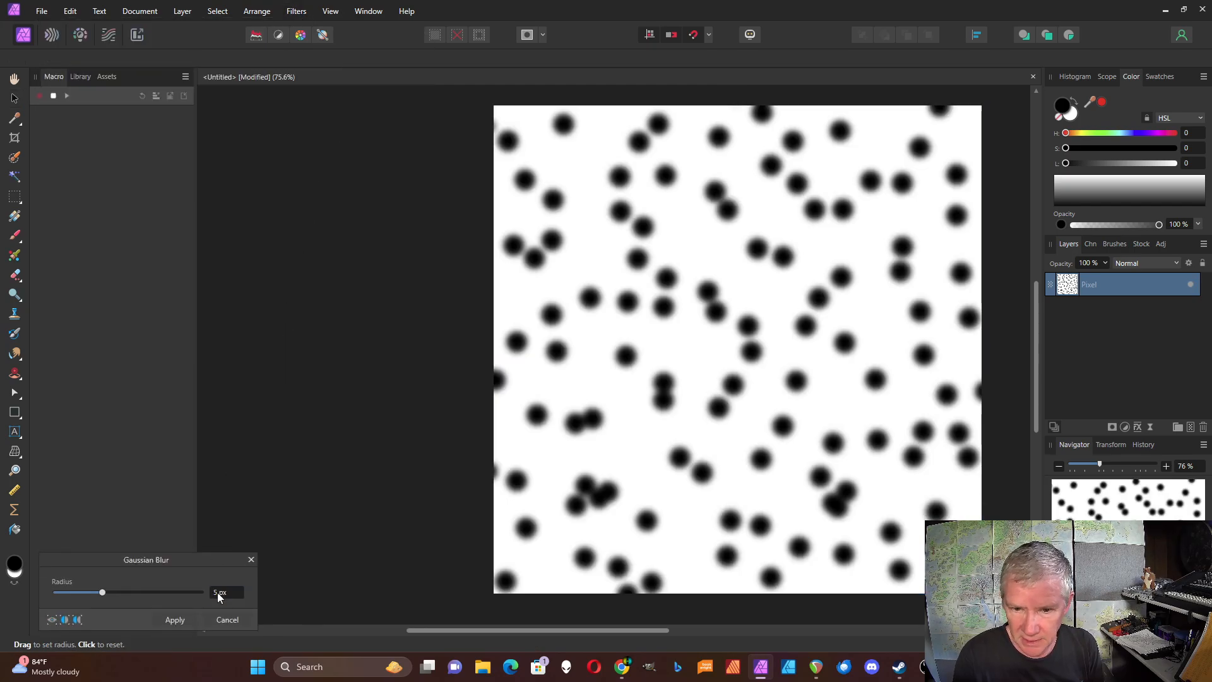
{"action": "left_click", "coordinate": [173, 617]}
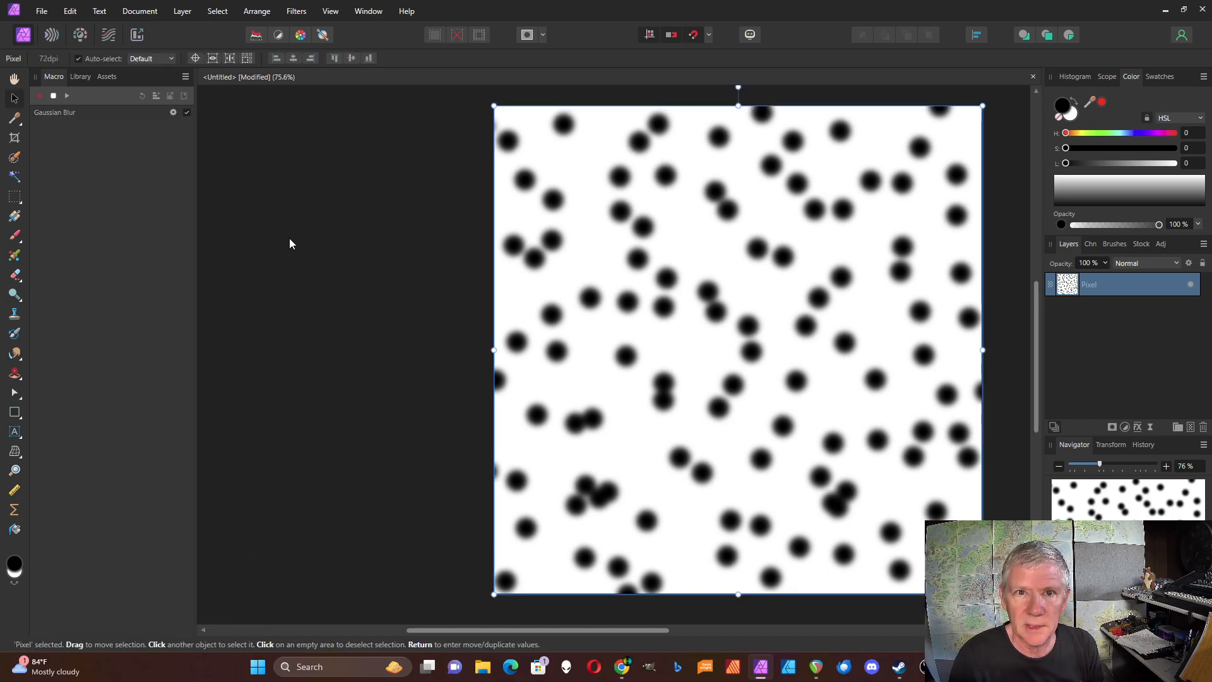
Step: Apply a procedural texture to the blurred dots using the Threshold preset
{"action": "left_click", "coordinate": [14, 510]}
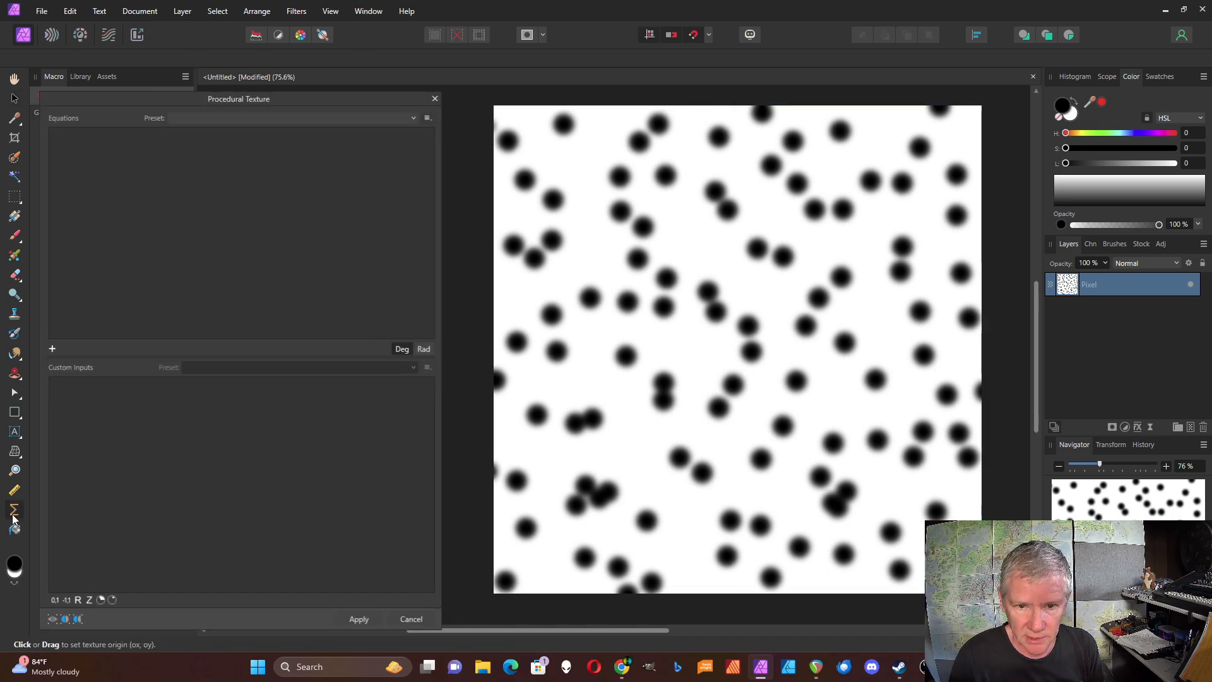
{"action": "left_click", "coordinate": [368, 118]}
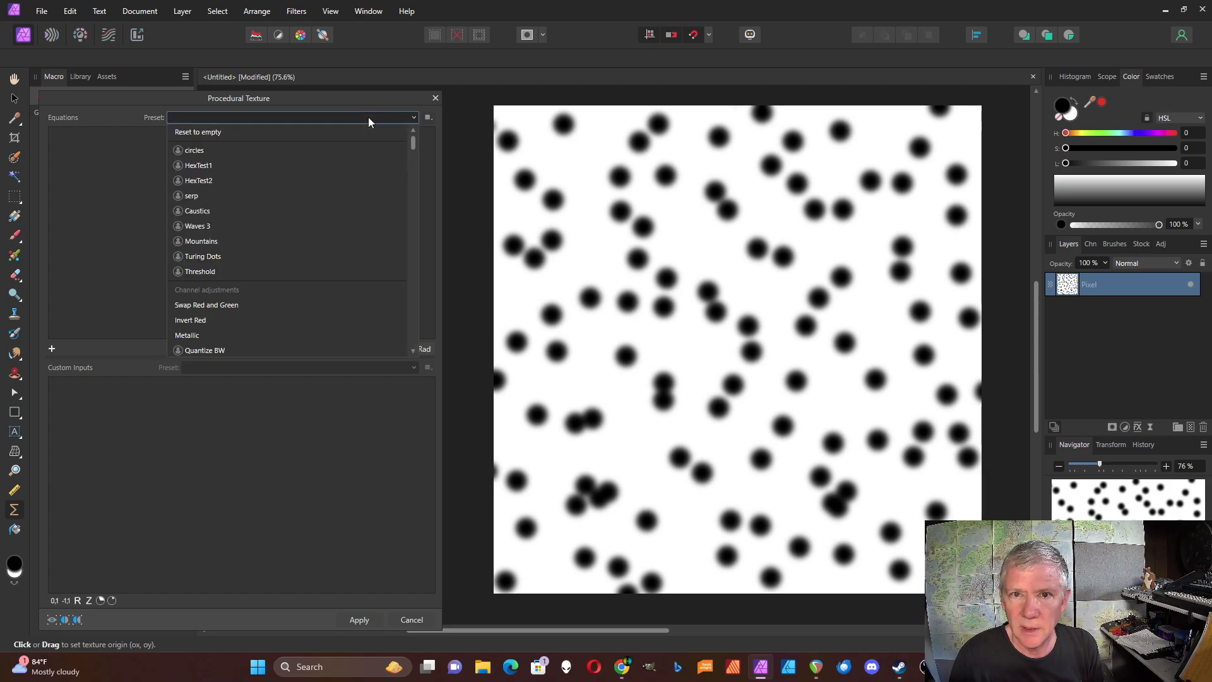
{"action": "left_click", "coordinate": [207, 272]}
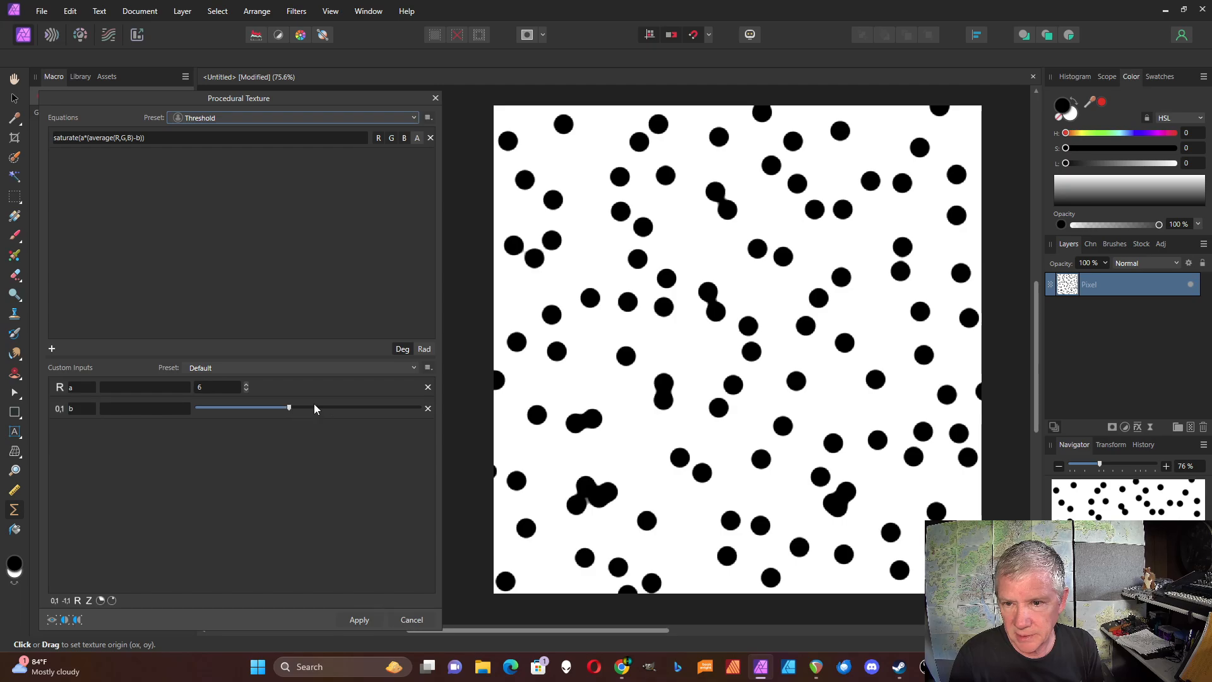
{"action": "left_click", "coordinate": [357, 623]}
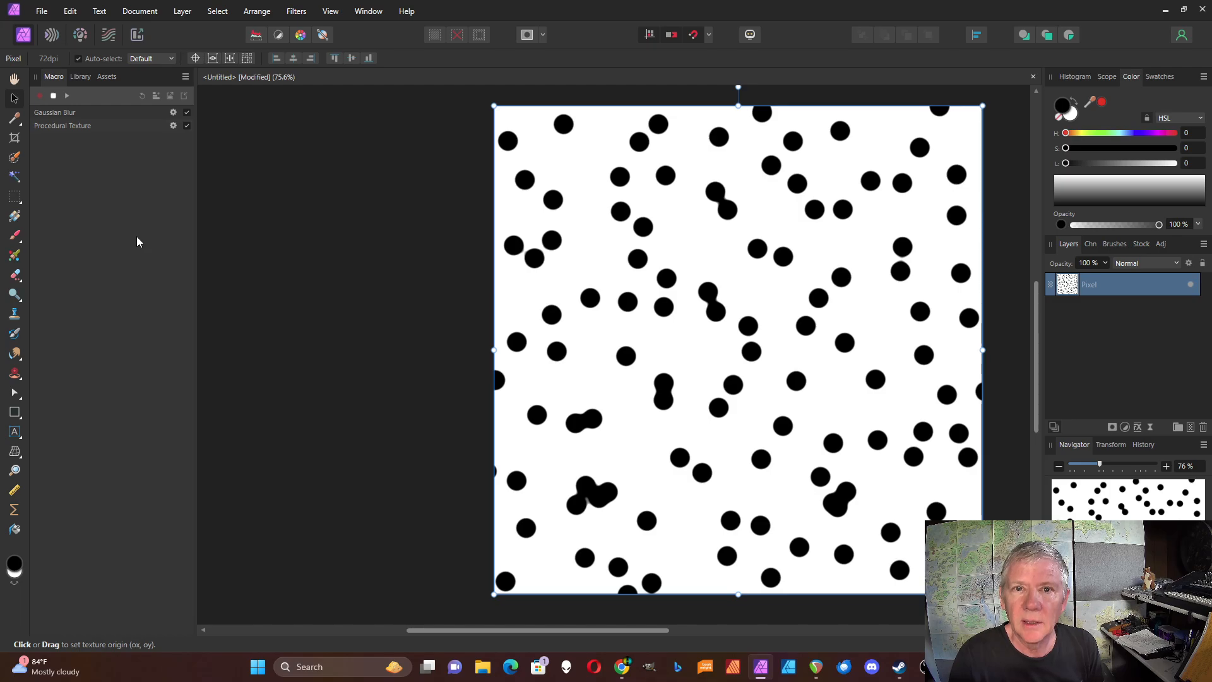
Step: Apply a monochrome High Pass filter with a 10 px radius to the Pixel layer
{"action": "left_click", "coordinate": [295, 13]}
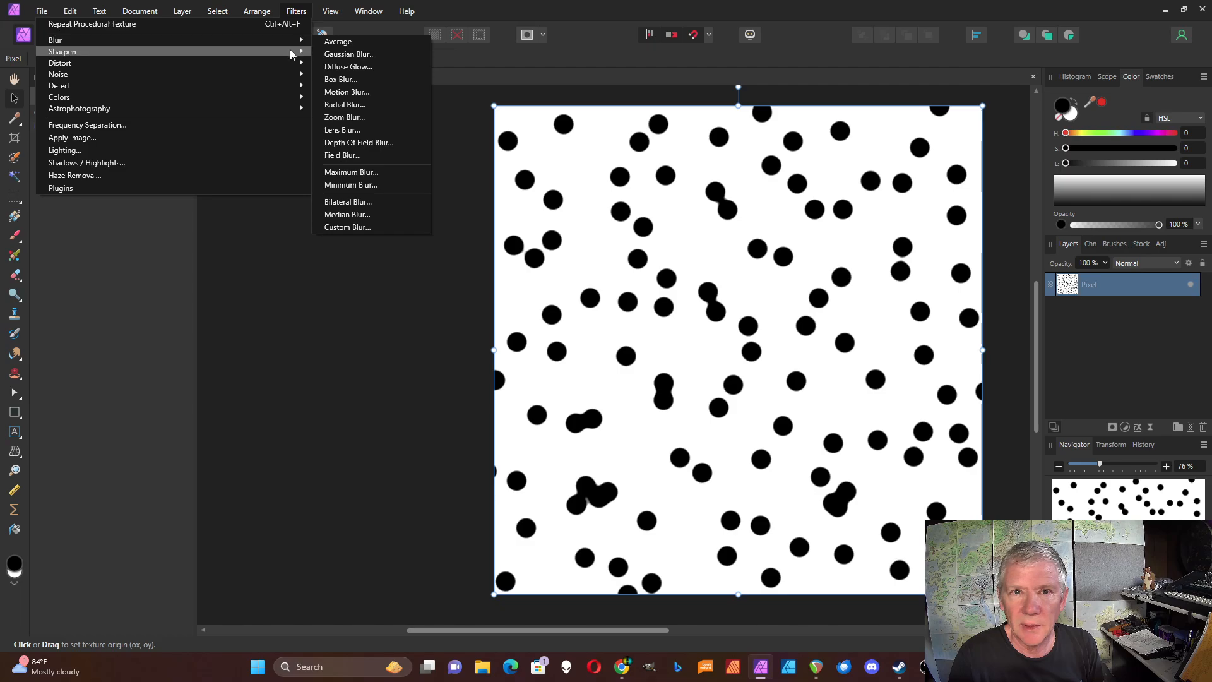
{"action": "mouse_move", "coordinate": [290, 51]}
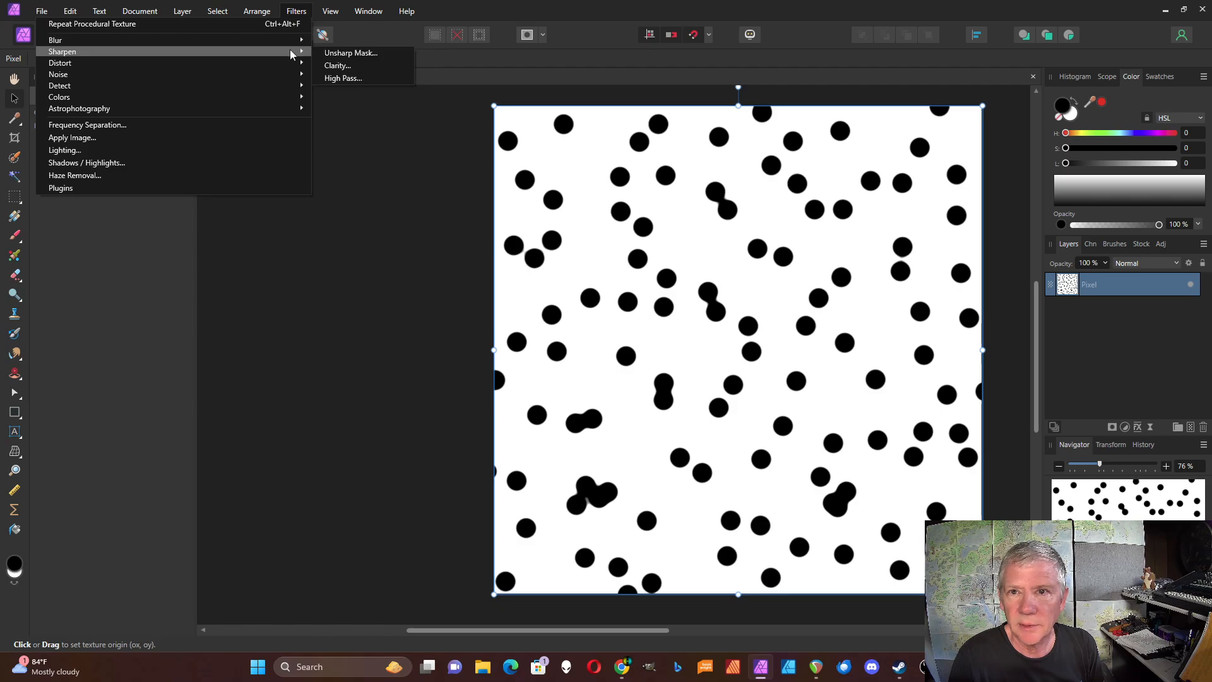
{"action": "left_click", "coordinate": [355, 78]}
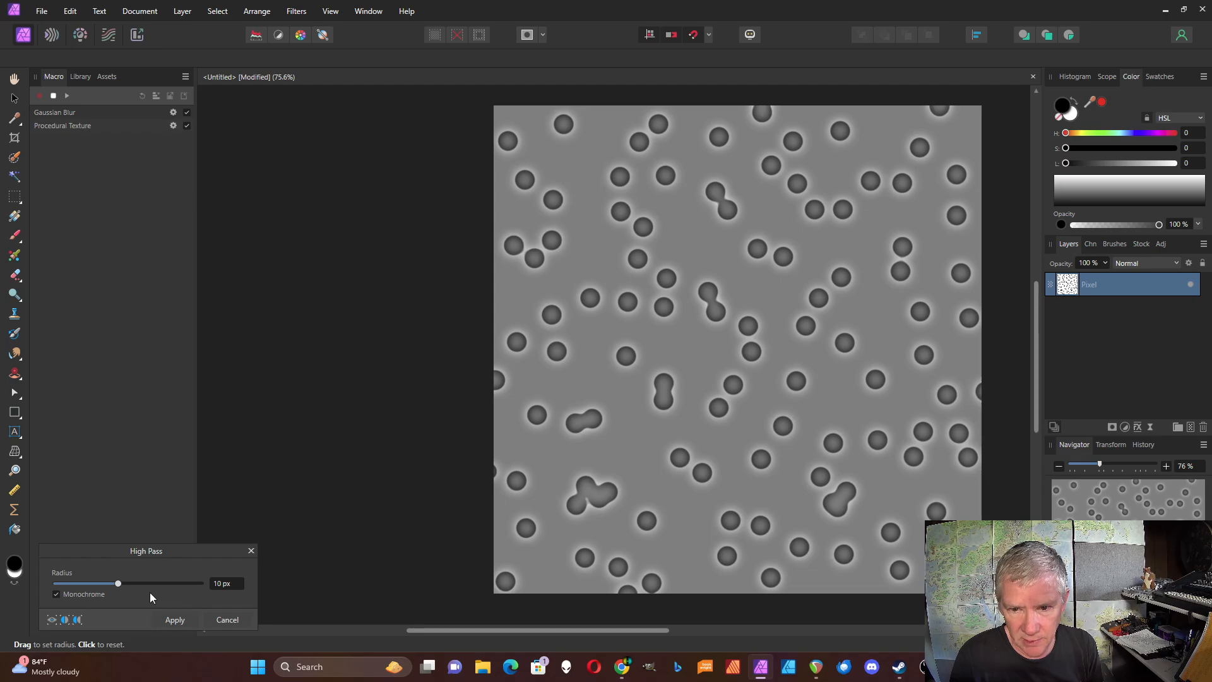
{"action": "left_click", "coordinate": [175, 621]}
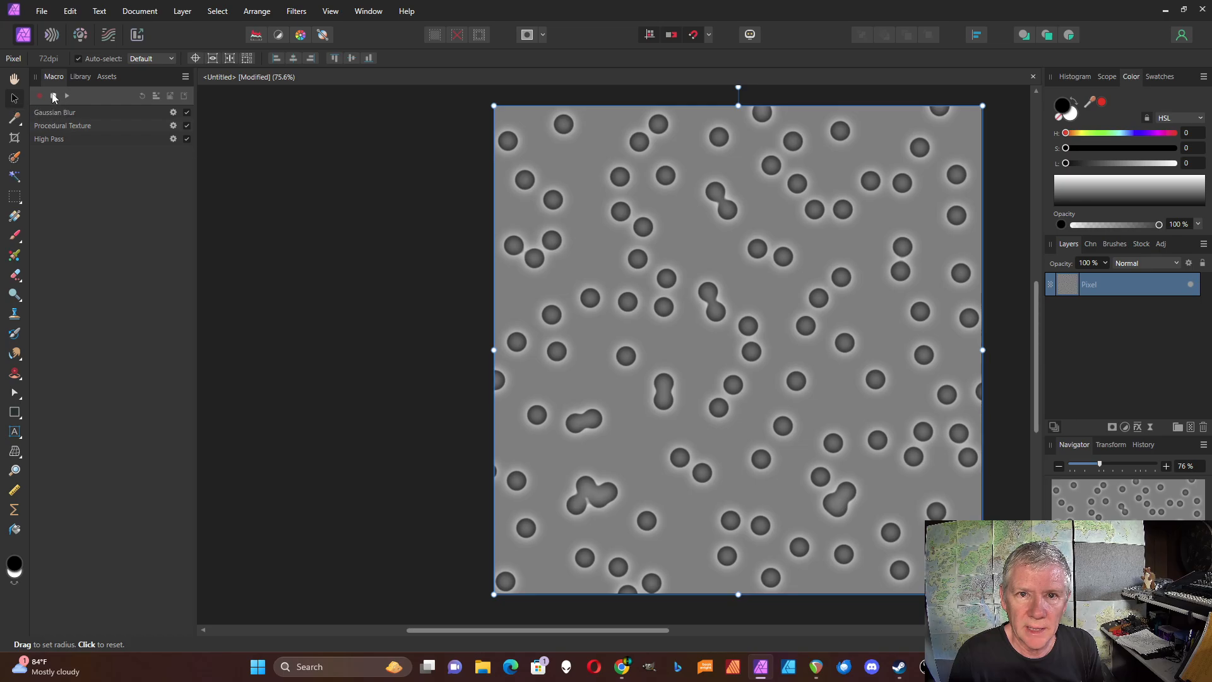
Step: Stop recording the macro and play it back four times on the Pixel layer
{"action": "key", "text": "h"}
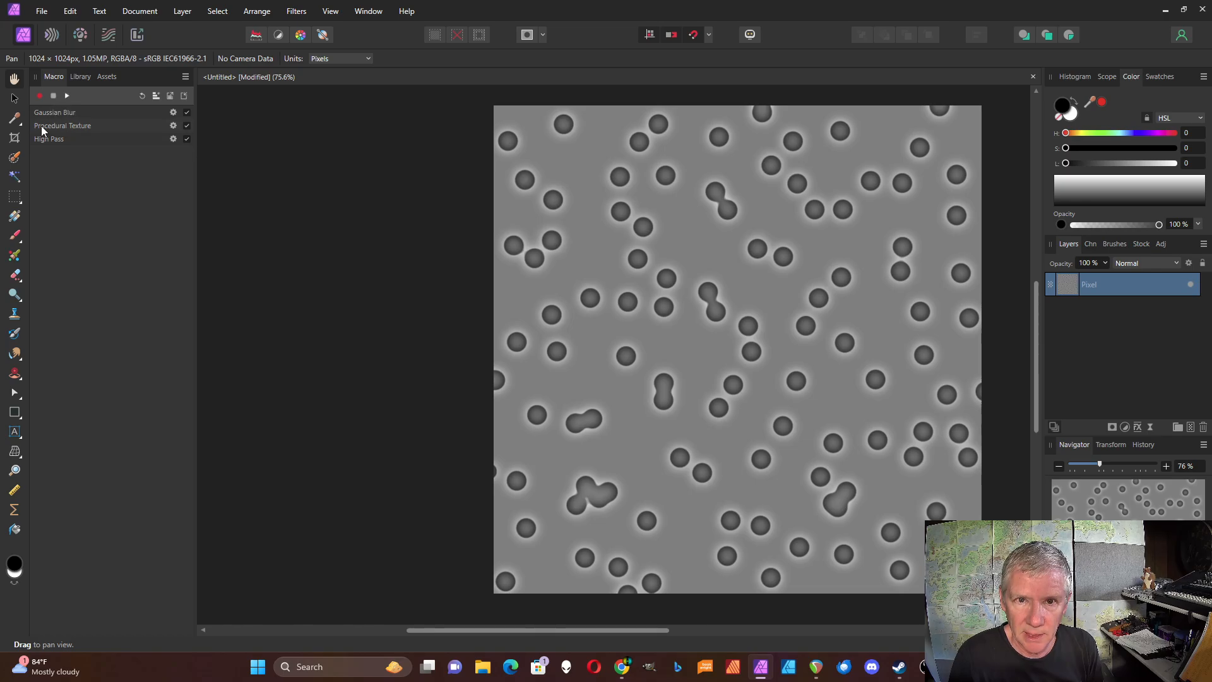
{"action": "left_click", "coordinate": [66, 97]}
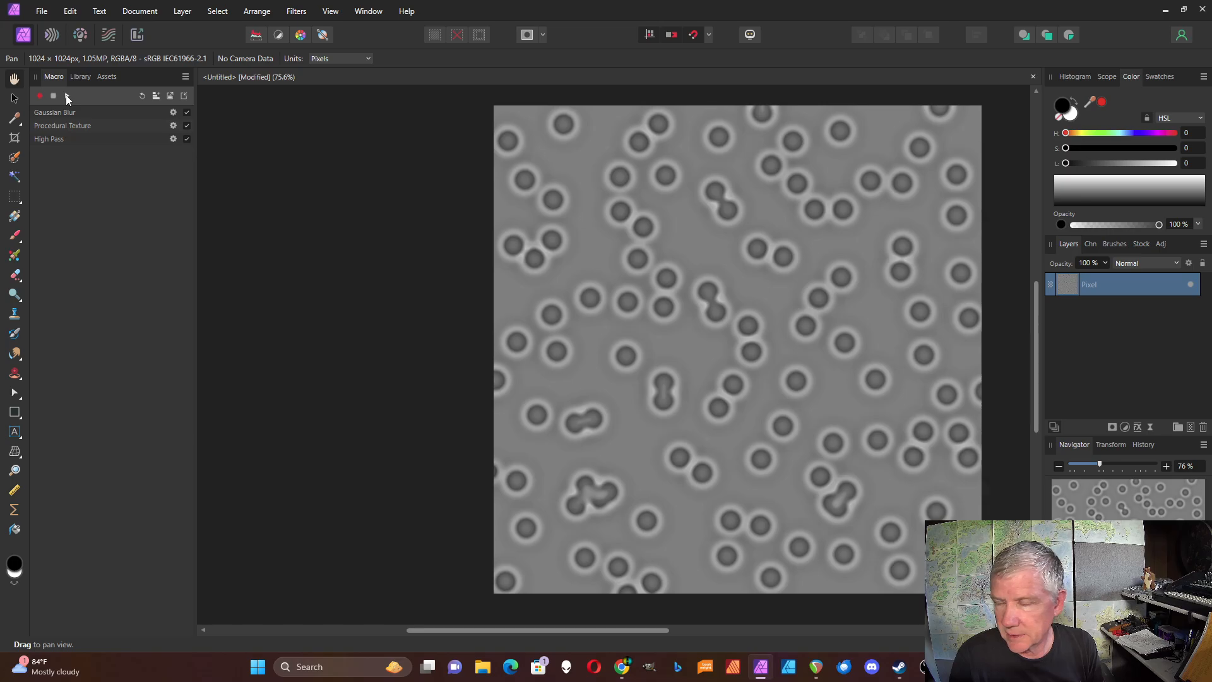
{"action": "left_click", "coordinate": [67, 98]}
{"action": "left_click", "coordinate": [67, 98]}
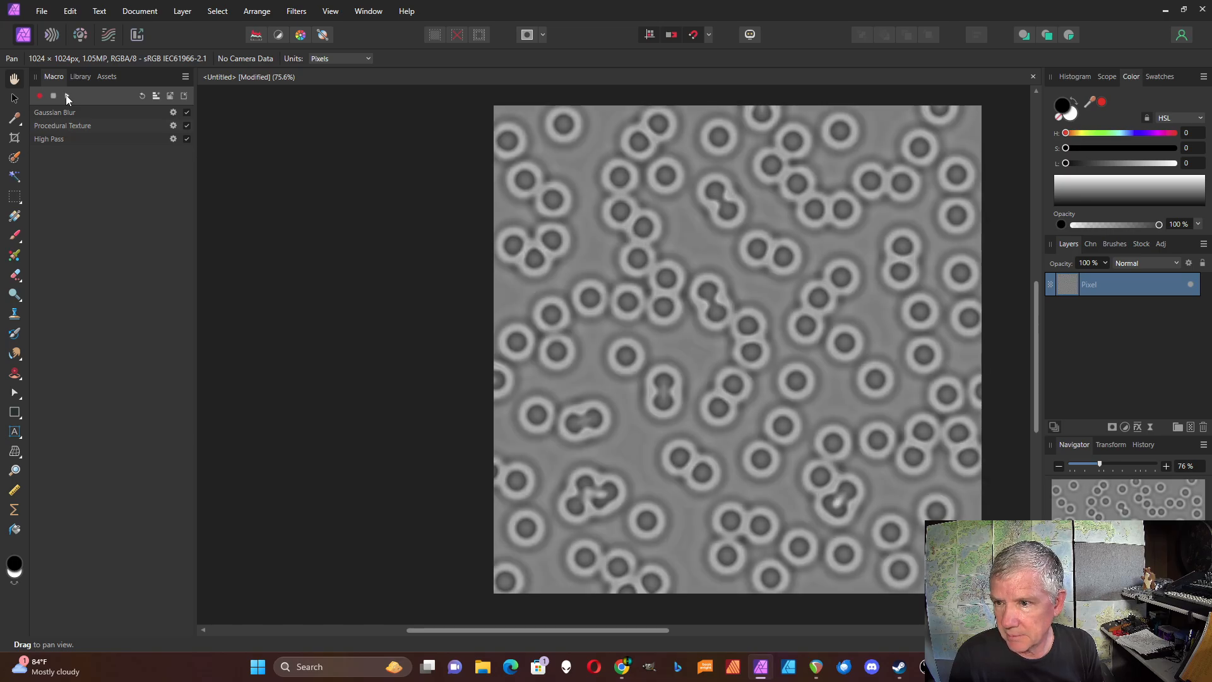
{"action": "left_click", "coordinate": [67, 97]}
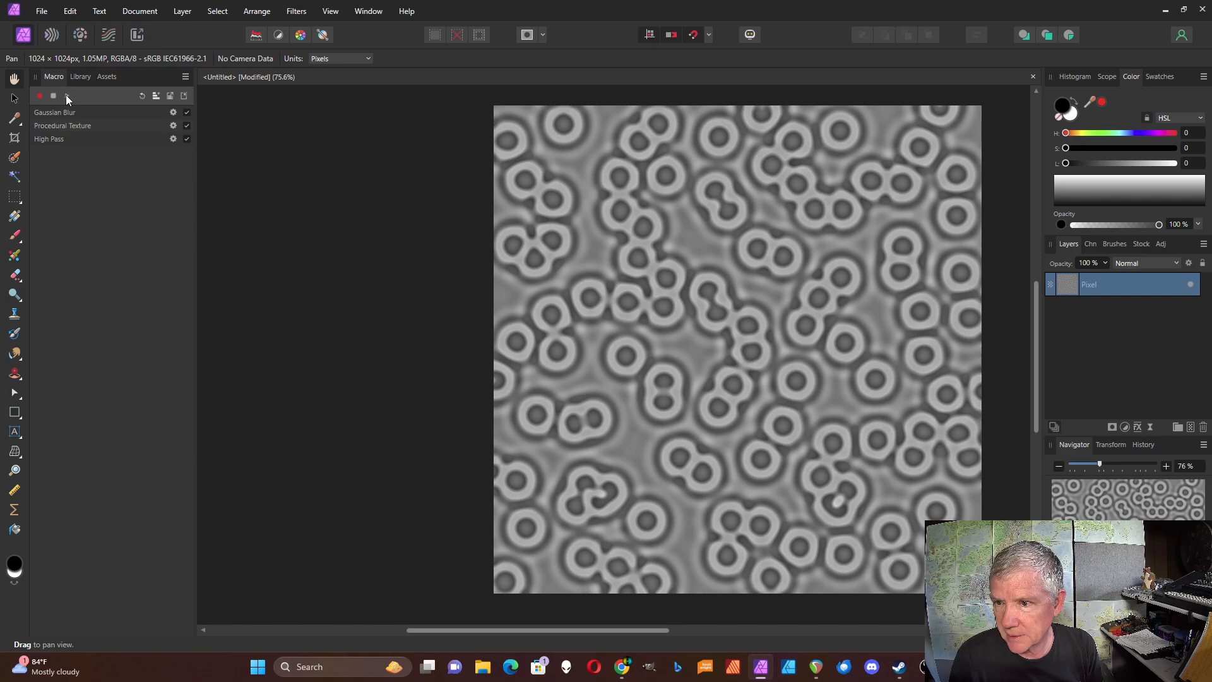
Step: Play the recorded macro back on the Pixel layer until the separate rings grow into a canvas-filling maze pattern
{"action": "left_click", "coordinate": [67, 98]}
{"action": "left_click", "coordinate": [67, 97]}
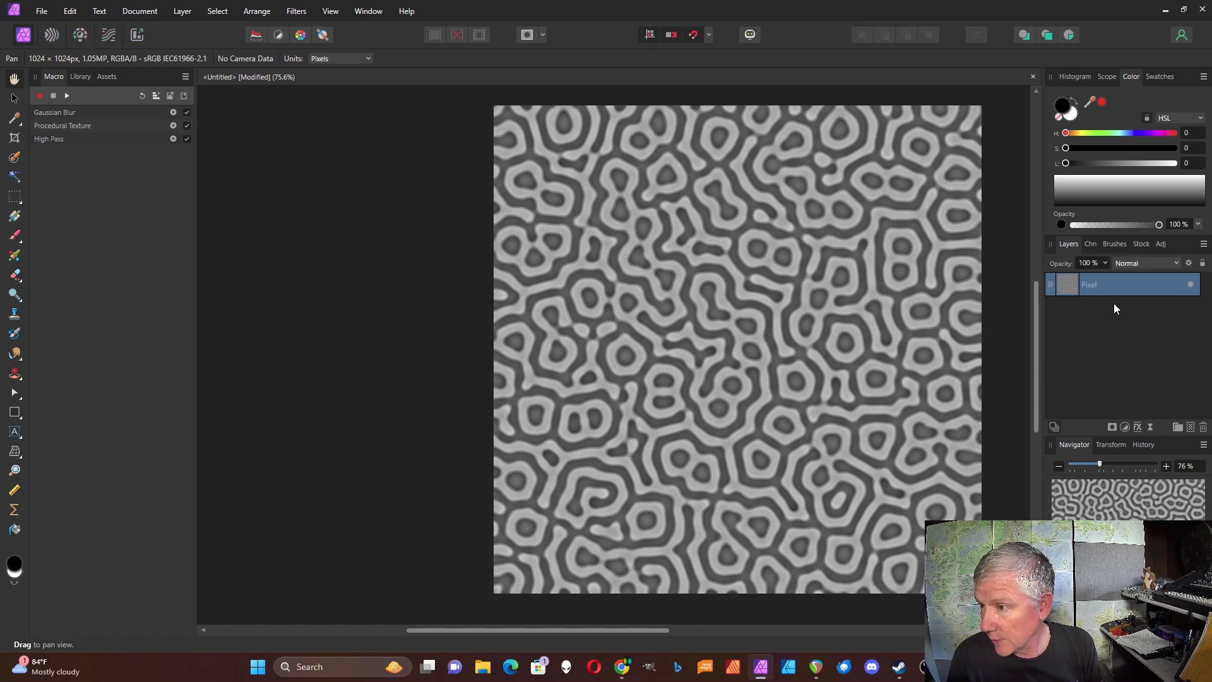
Step: Add a Gradient Map adjustment with the CompCtrst preset above the Pixel layer and close its settings
{"action": "left_click", "coordinate": [1161, 245]}
{"action": "left_click", "coordinate": [1071, 342]}
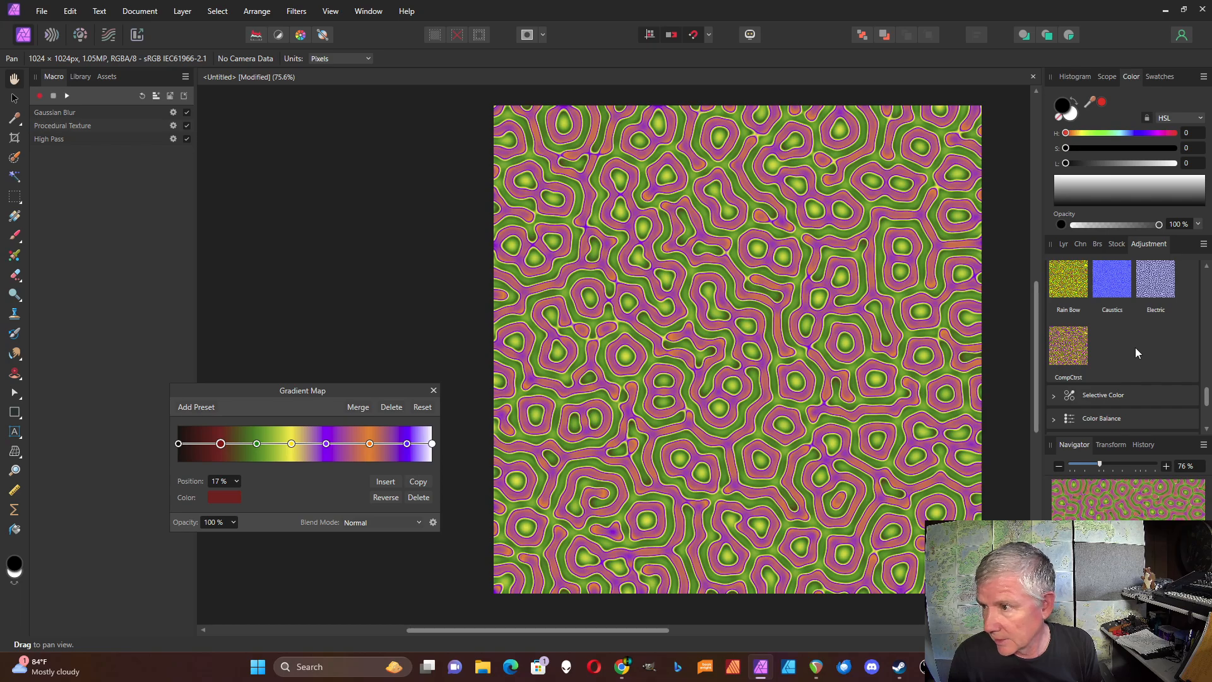
{"action": "left_click", "coordinate": [1064, 246]}
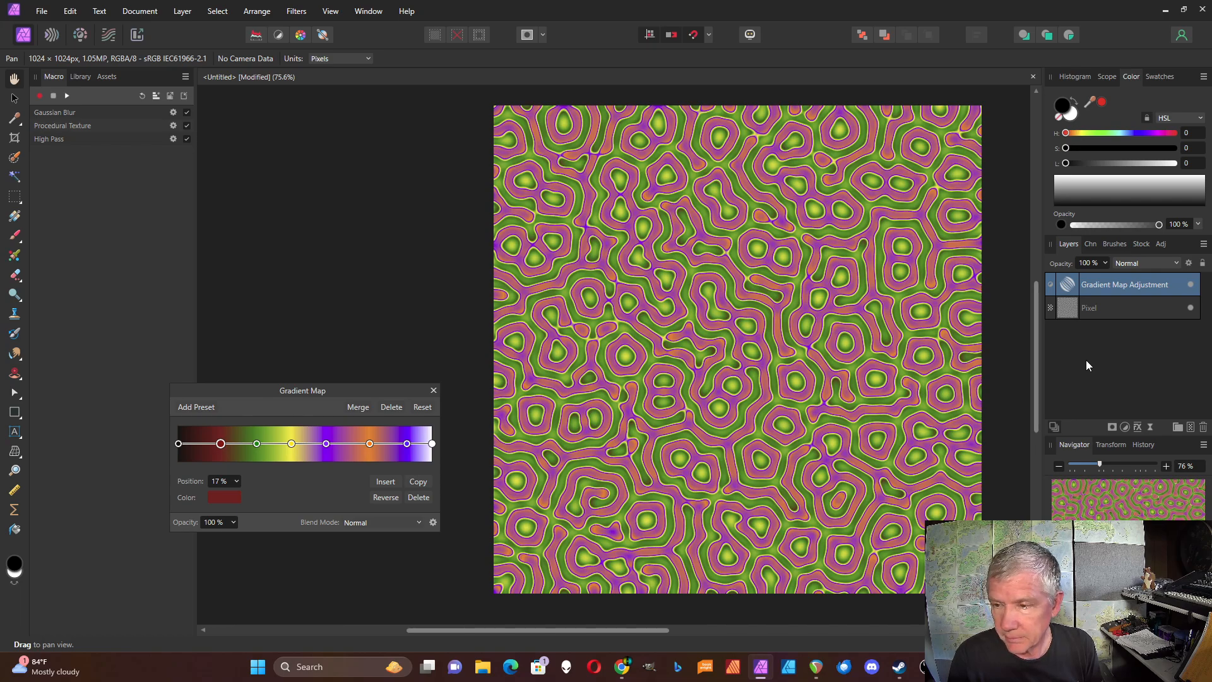
{"action": "left_click", "coordinate": [435, 391]}
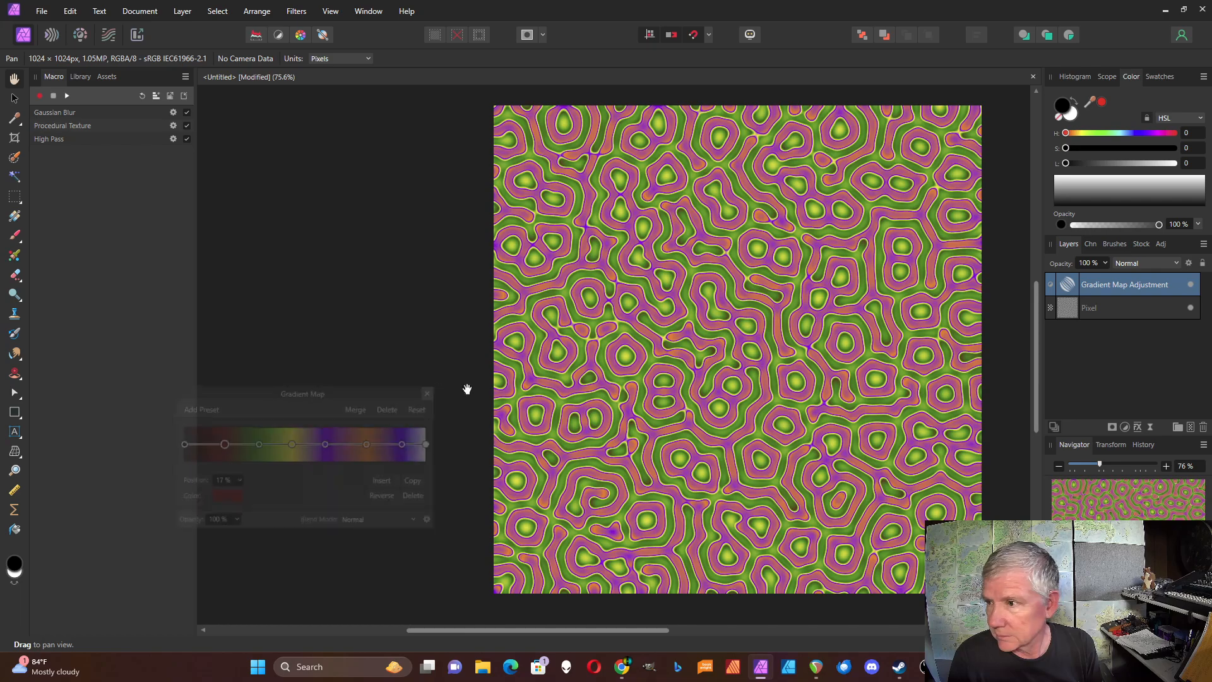
Step: Select the Pixel layer and set the radius of the macro's Gaussian Blur action to 2 px
{"action": "left_click", "coordinate": [1060, 316]}
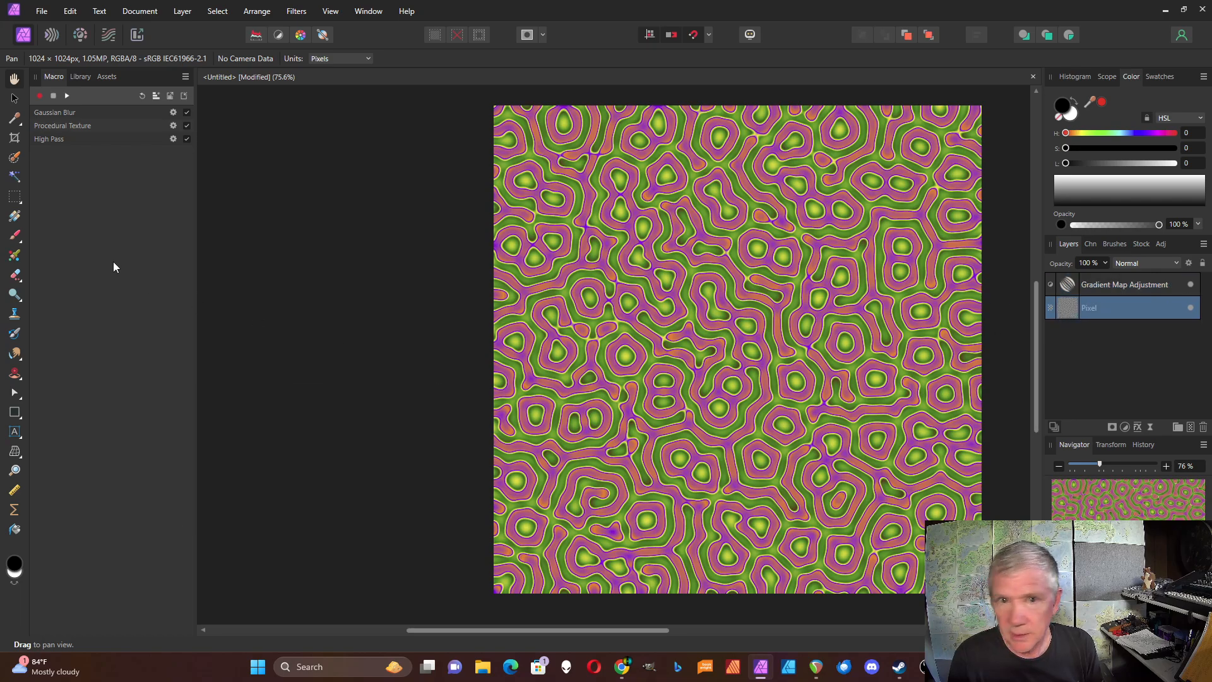
{"action": "left_click", "coordinate": [174, 113]}
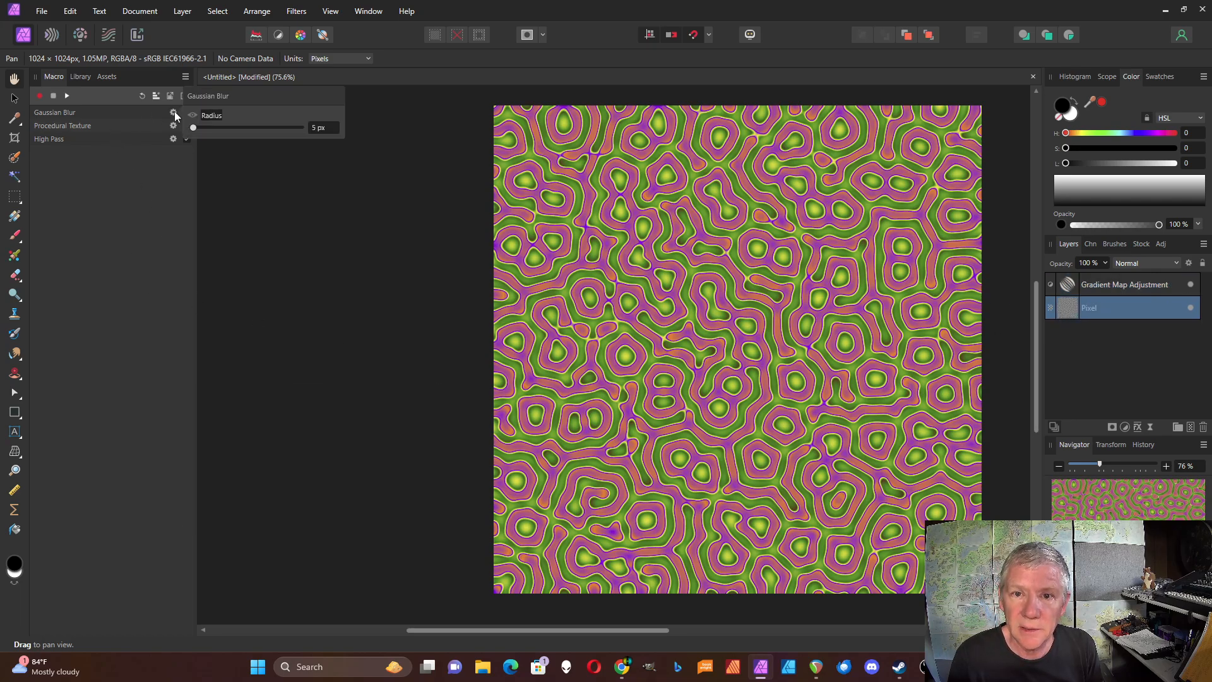
{"action": "left_click", "coordinate": [314, 130]}
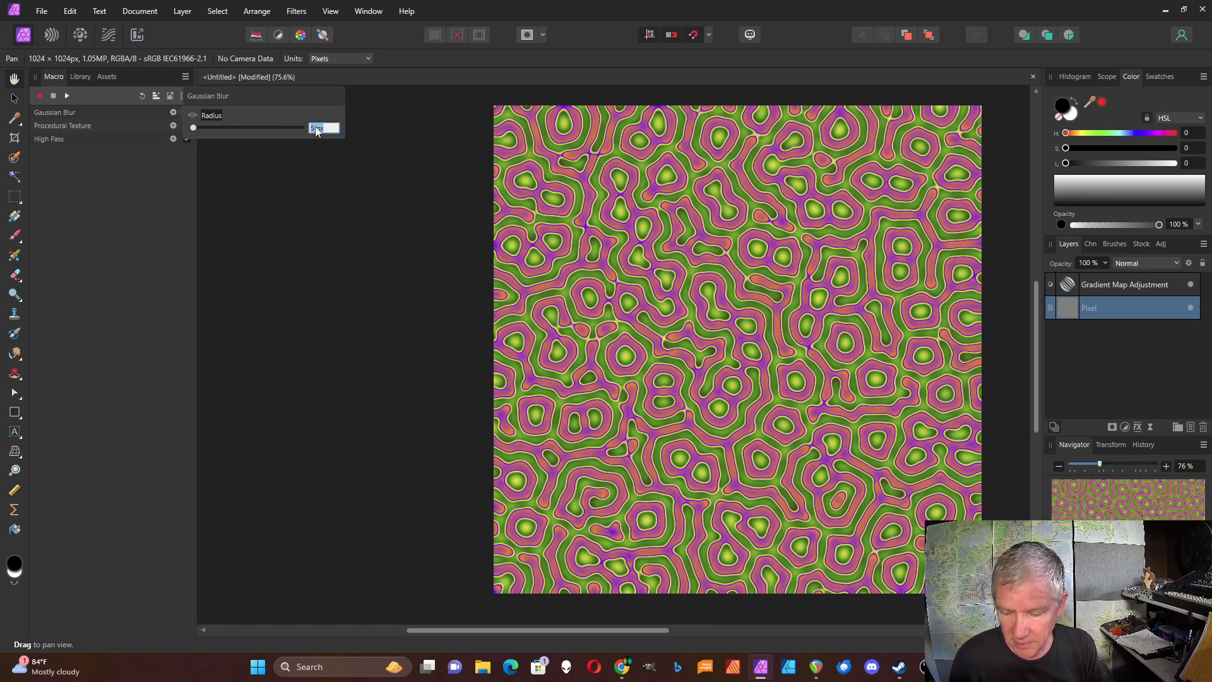
{"action": "type", "text": "2"}
{"action": "key", "text": "Return"}
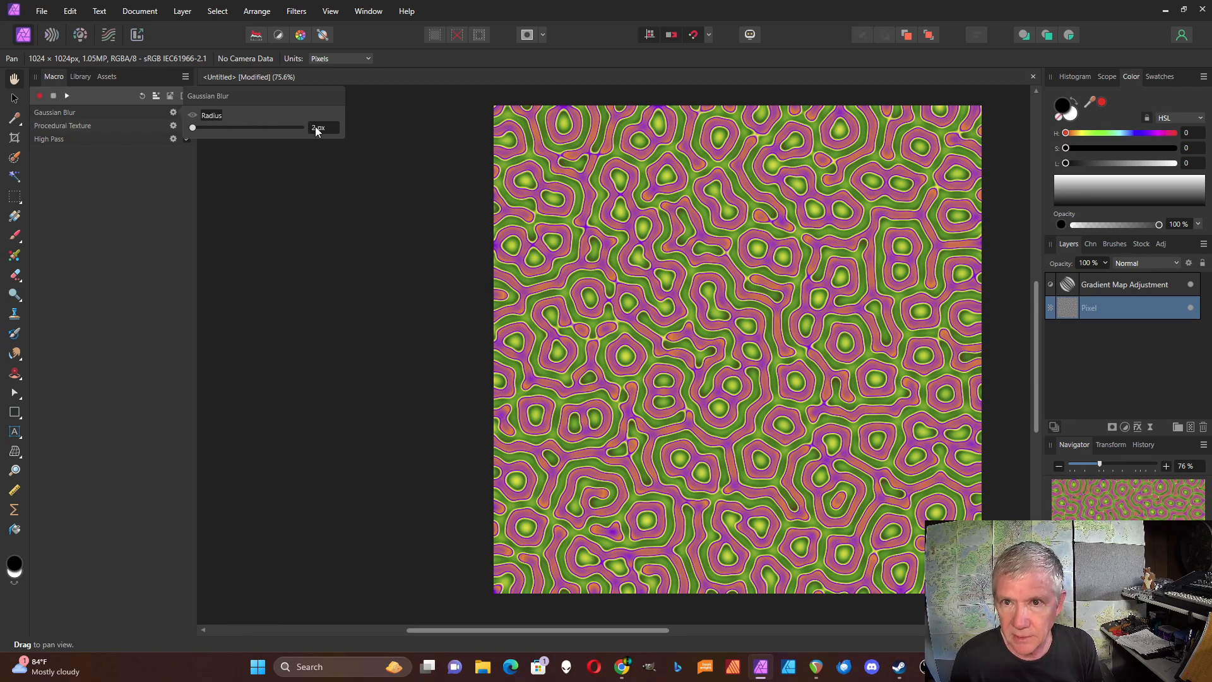
{"action": "left_click", "coordinate": [92, 137]}
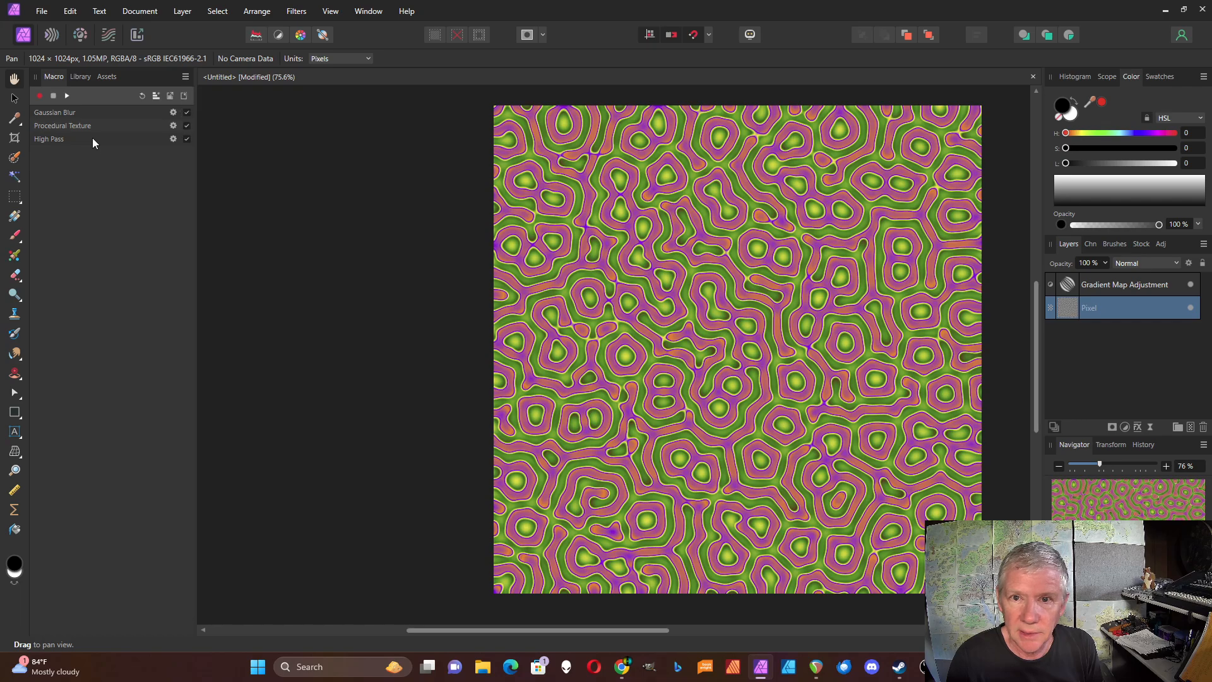
Step: Set the radius of the macro's High Pass action to 5 px and check the Procedural Texture action's settings
{"action": "left_click", "coordinate": [173, 139]}
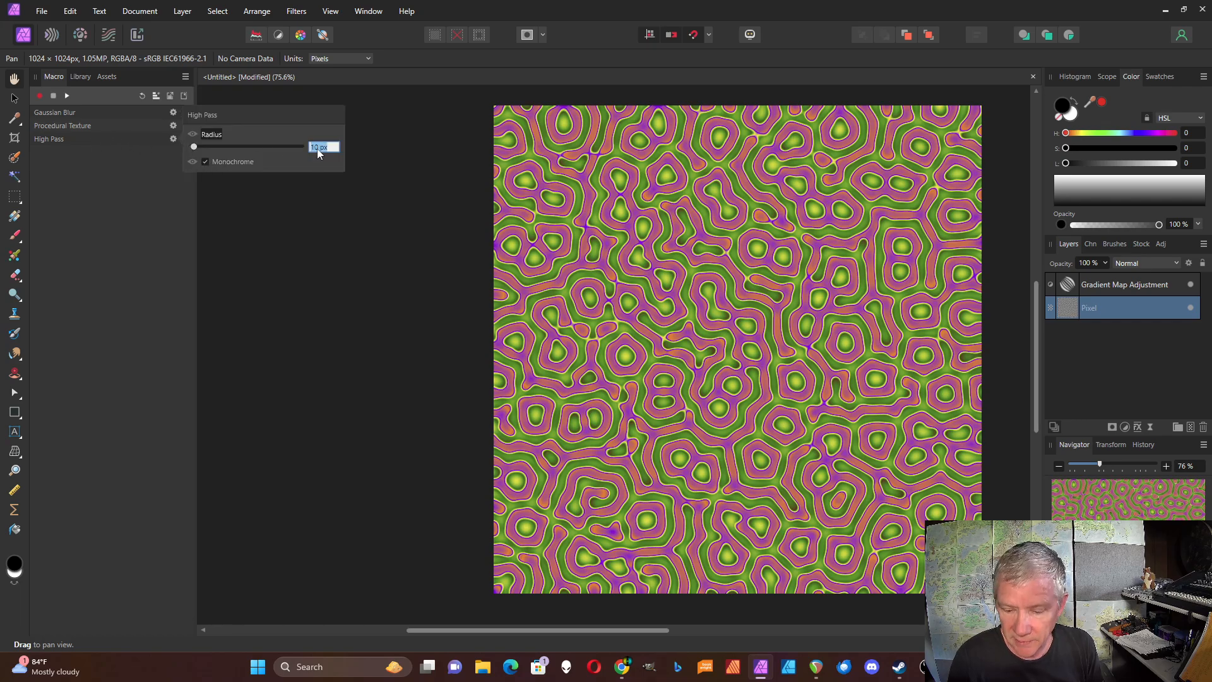
{"action": "type", "text": "5"}
{"action": "key", "text": "Return"}
{"action": "left_click", "coordinate": [112, 174]}
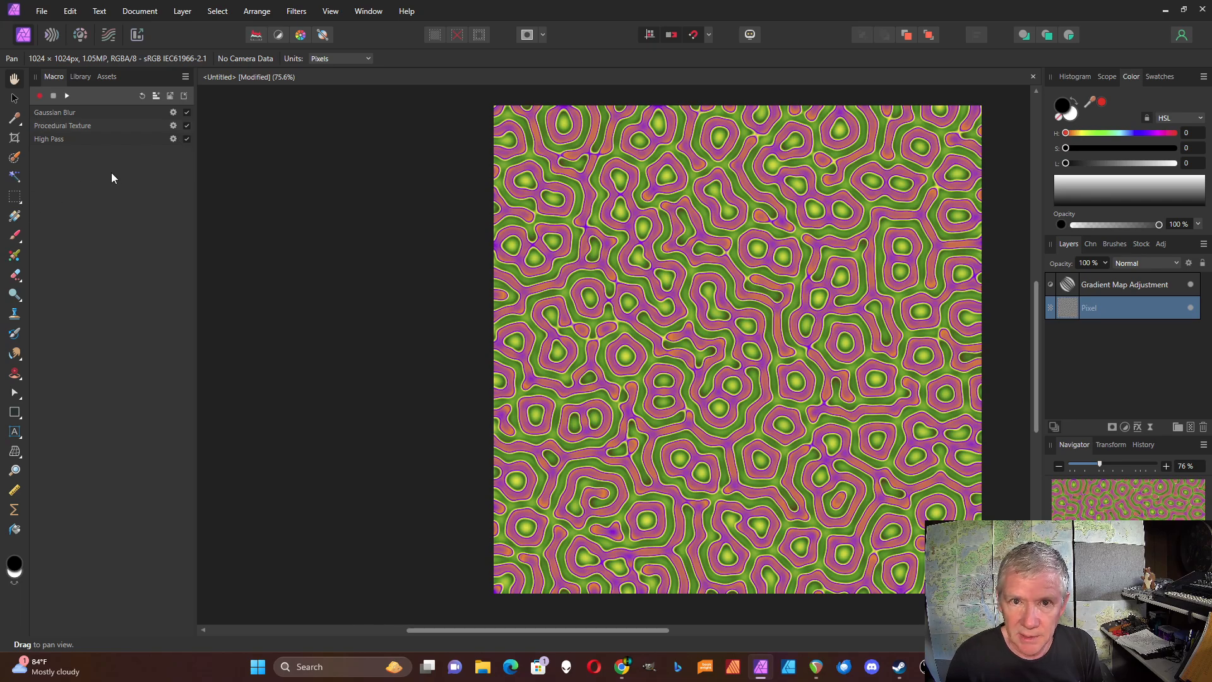
{"action": "left_click", "coordinate": [173, 125]}
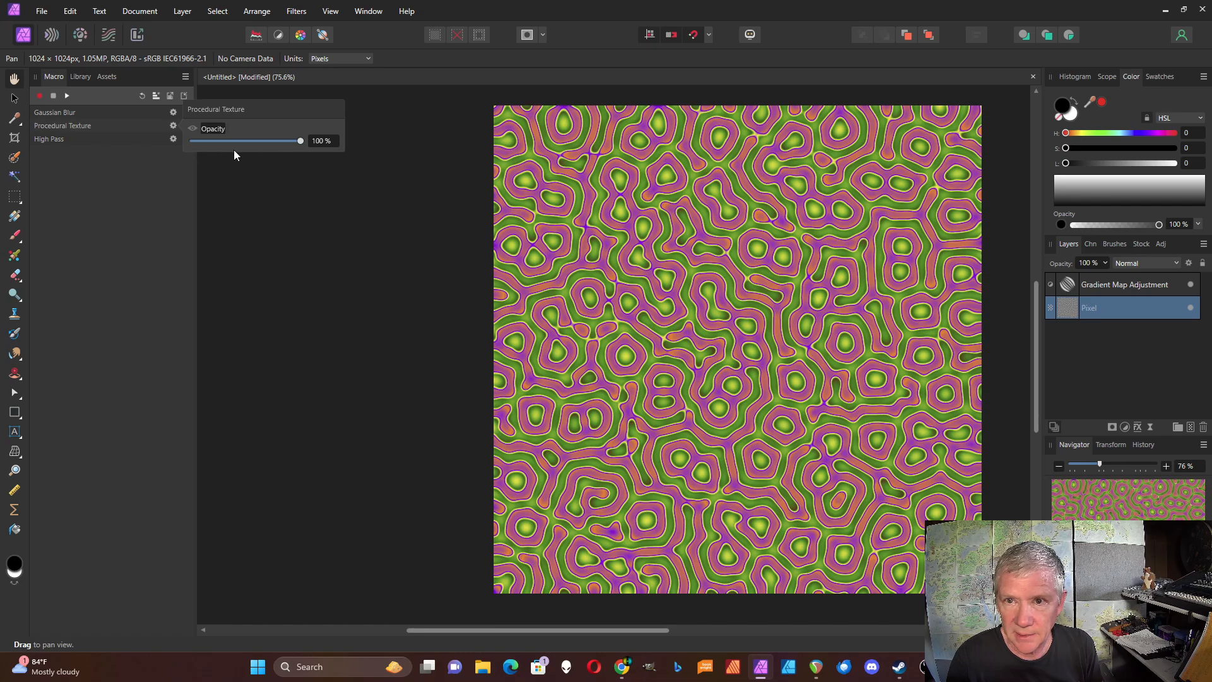
{"action": "left_click", "coordinate": [148, 156]}
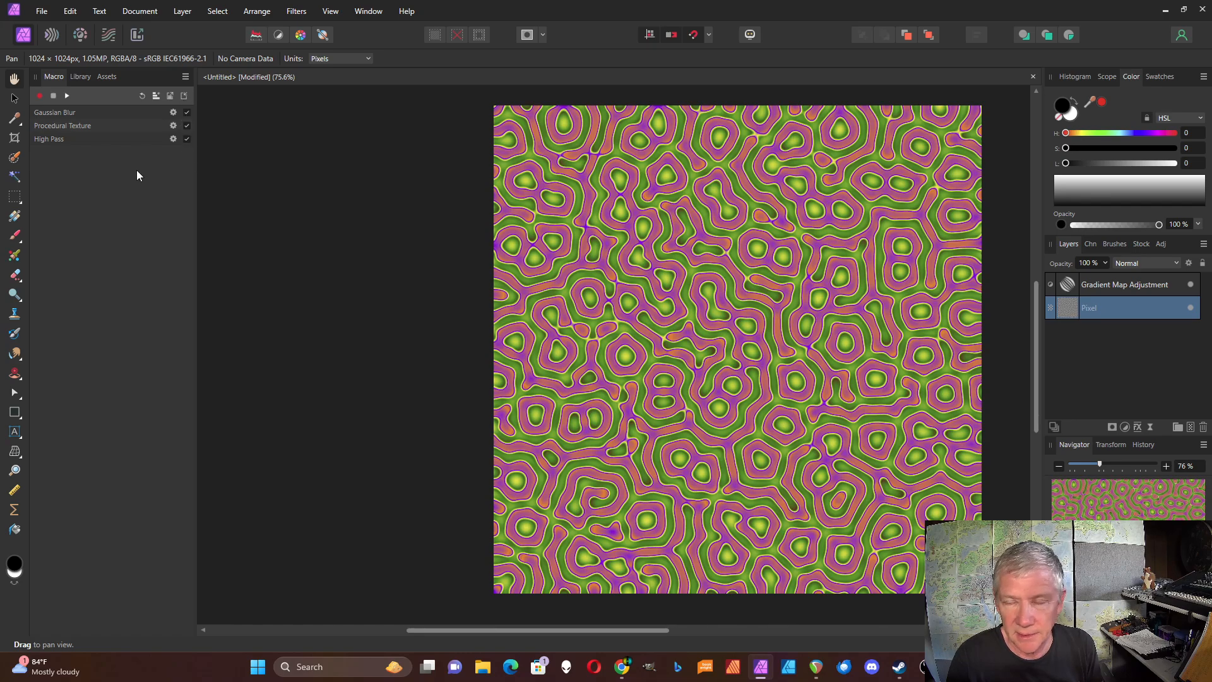
{"action": "left_click", "coordinate": [174, 139]}
{"action": "left_click", "coordinate": [152, 161]}
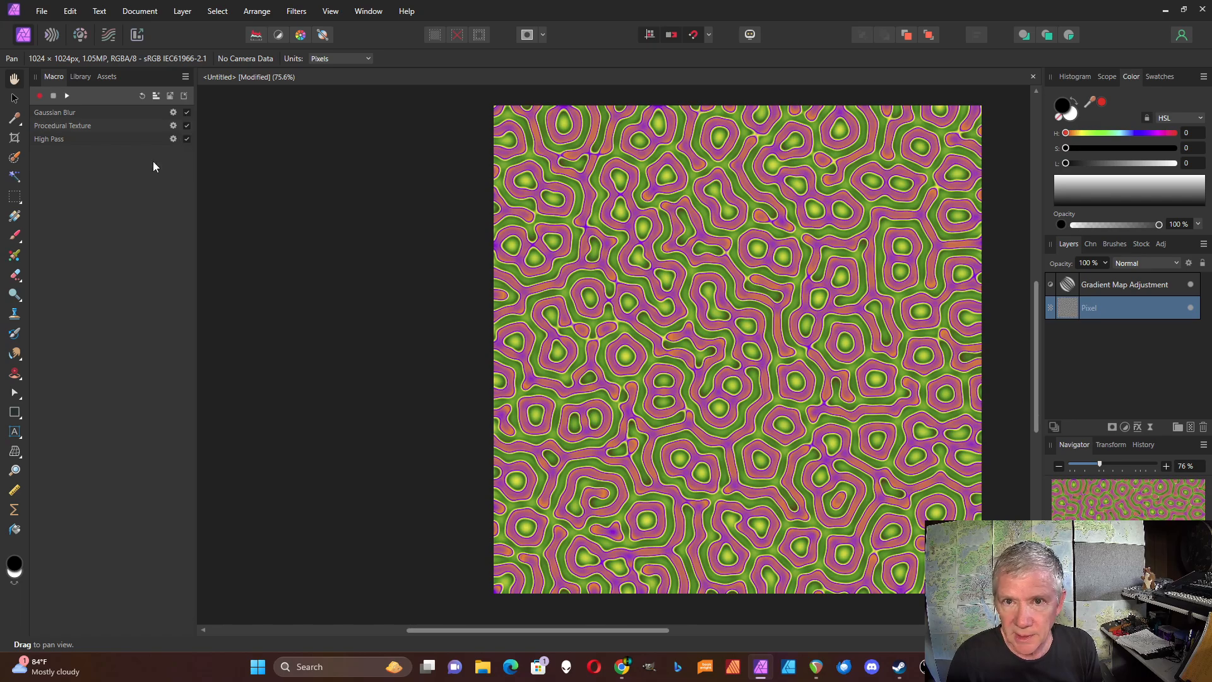
Step: Play the macro with the smaller radii four times on the Pixel layer to break the pattern into finer lines
{"action": "left_click", "coordinate": [67, 96]}
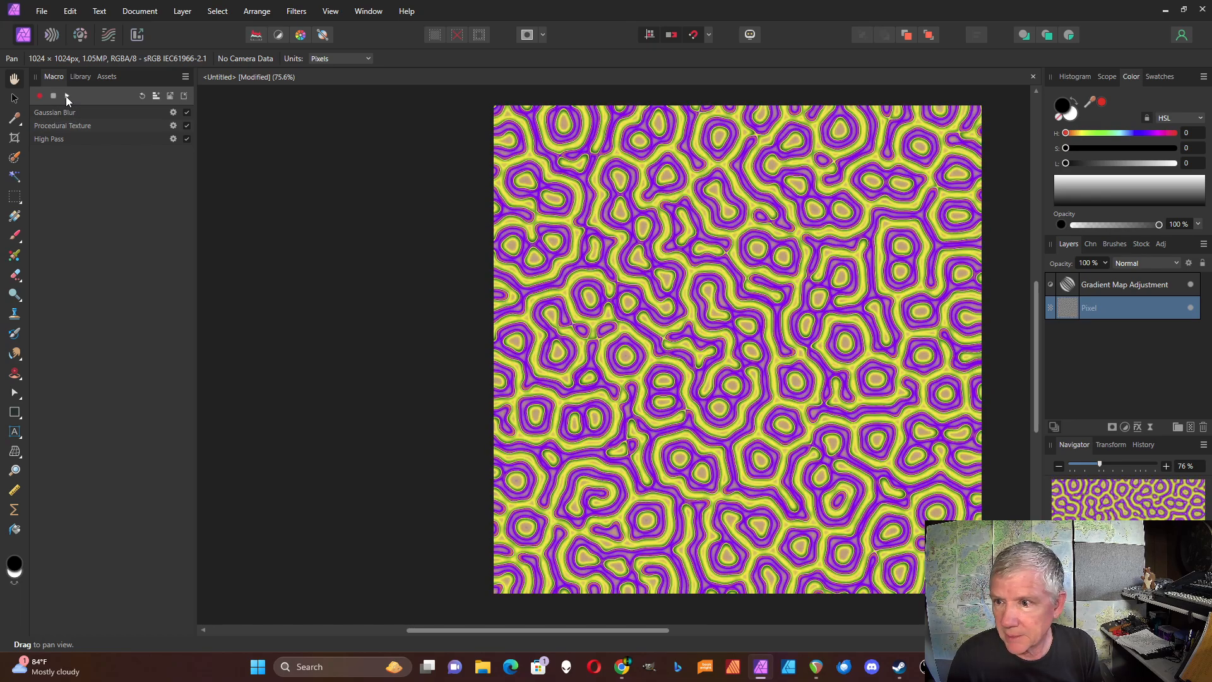
{"action": "left_click", "coordinate": [67, 96]}
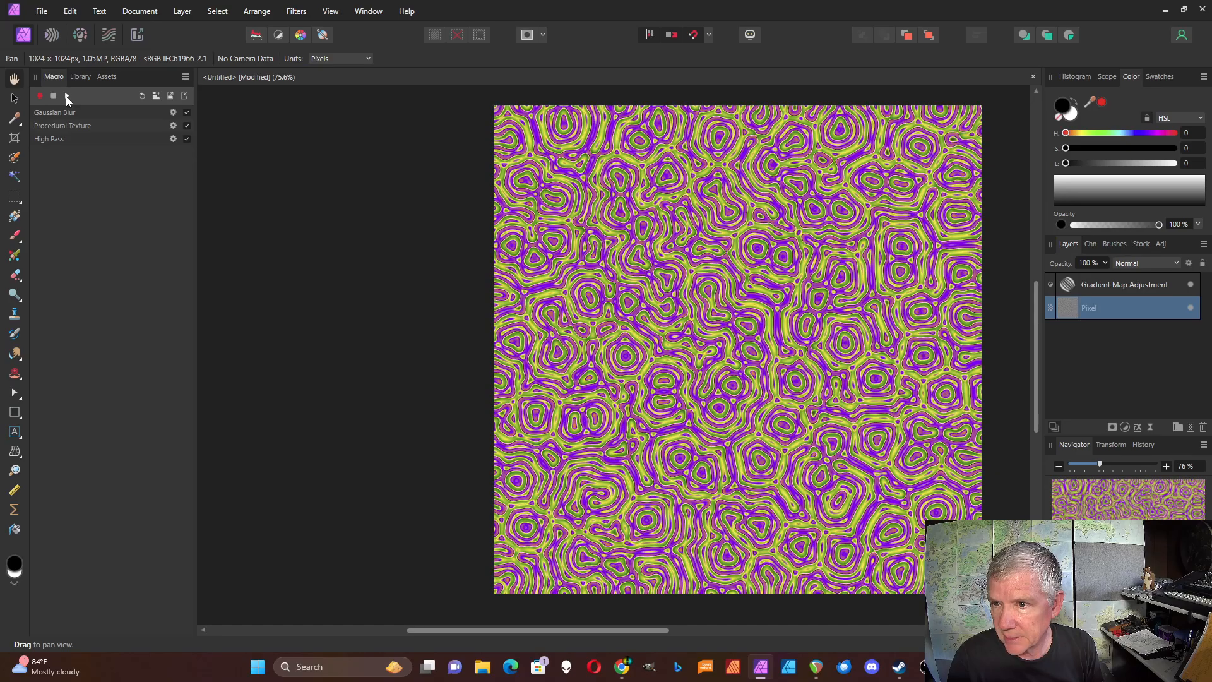
{"action": "left_click", "coordinate": [67, 96]}
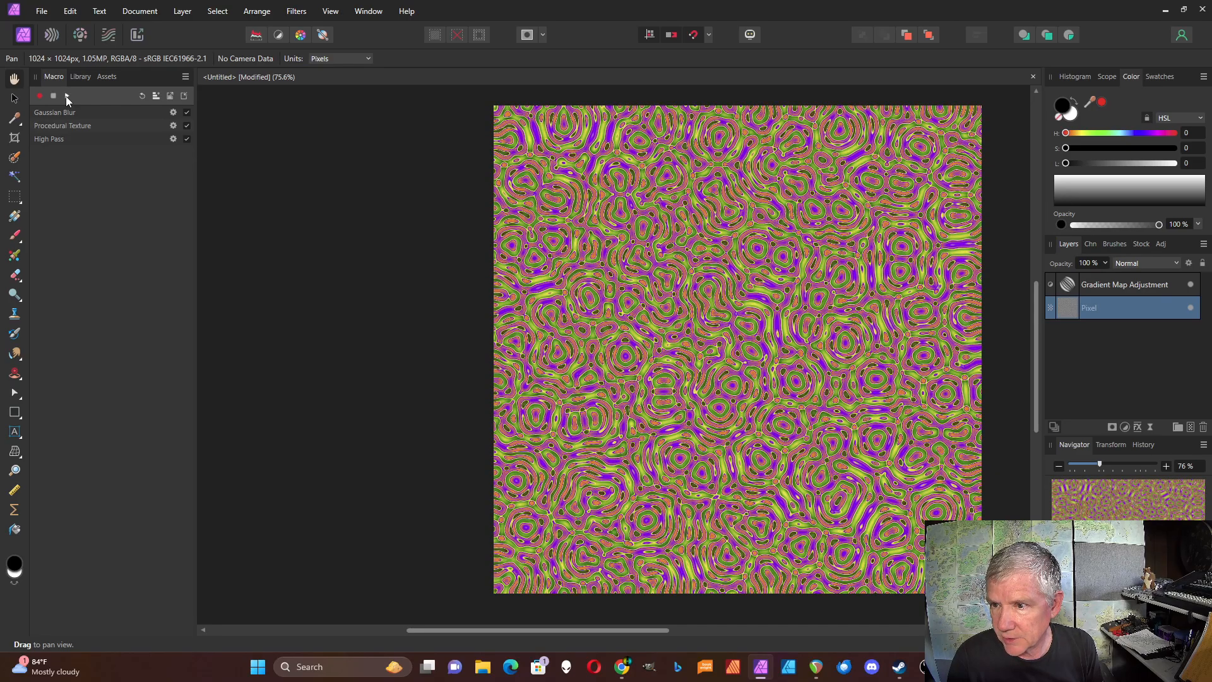
{"action": "left_click", "coordinate": [67, 96]}
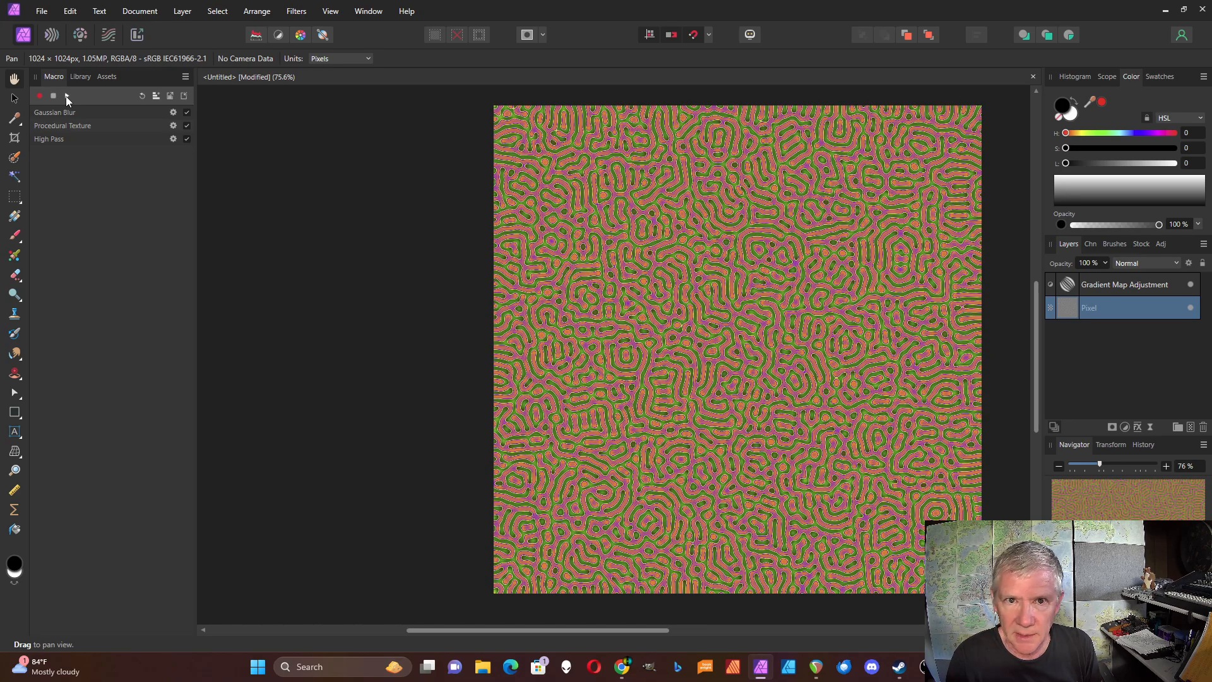
Step: Set the radius of the macro's High Pass action to 20 px
{"action": "left_click", "coordinate": [172, 140]}
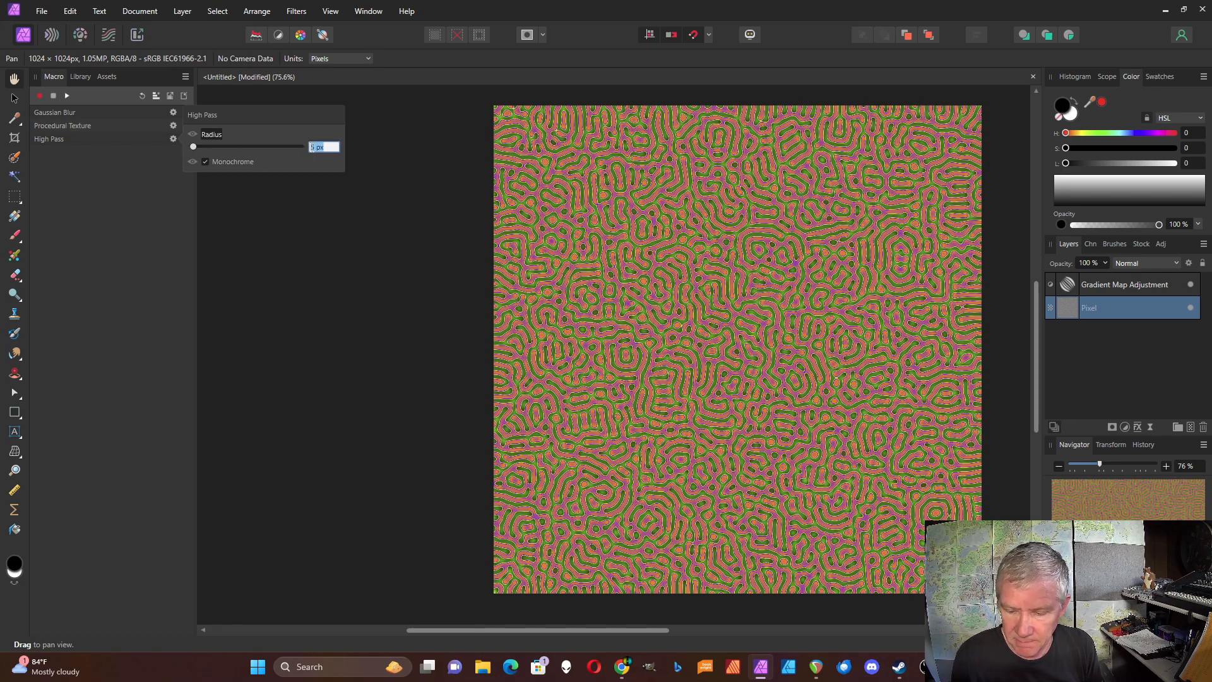
{"action": "type", "text": "20"}
{"action": "key", "text": "Return"}
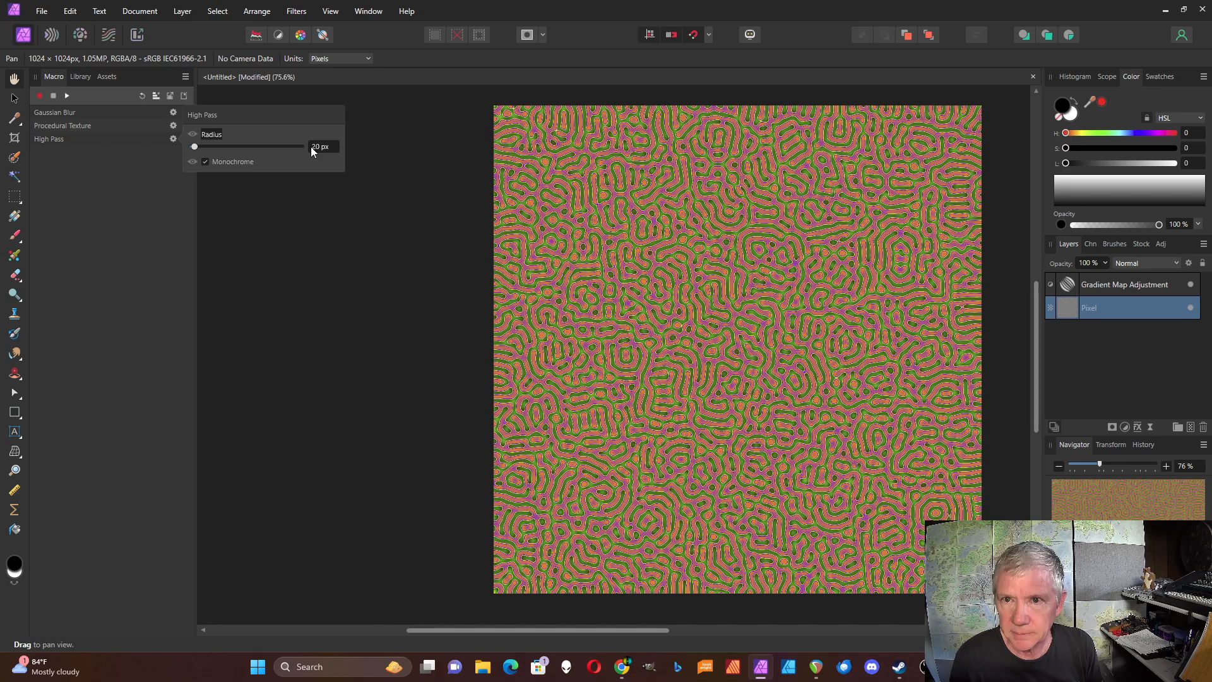
{"action": "left_click", "coordinate": [89, 177]}
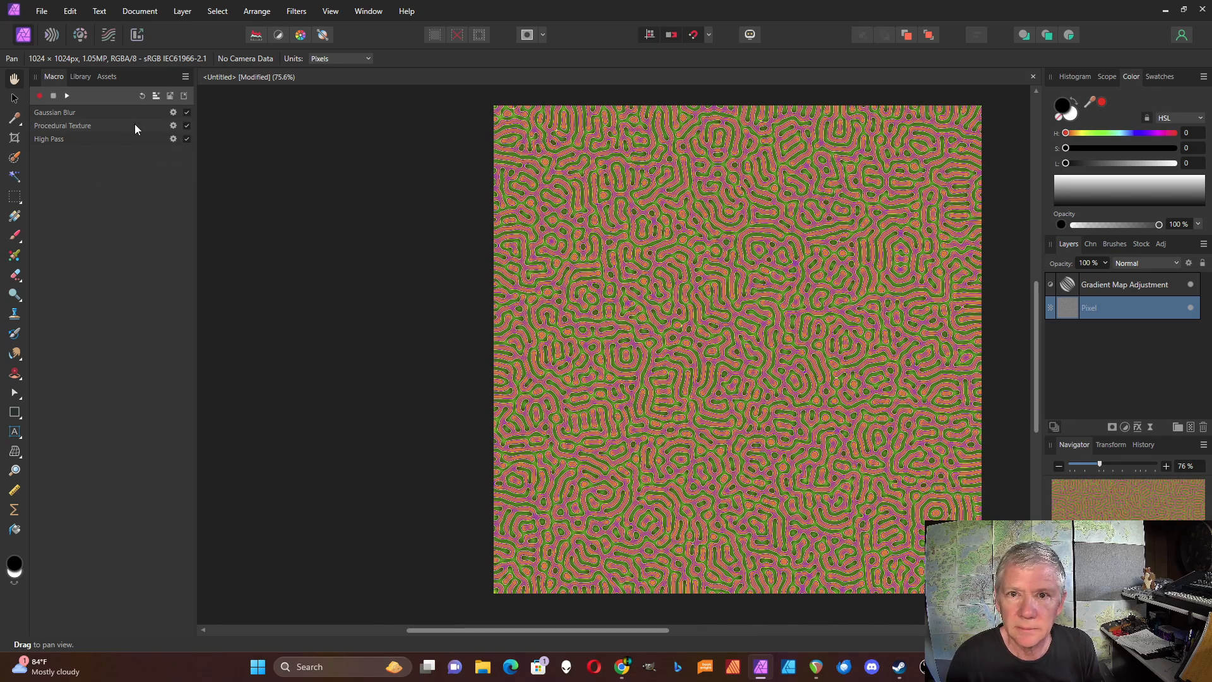
Step: Run the macro with the larger High Pass radius repeatedly on the Pixel layer to thicken the lines into broad bands
{"action": "left_click", "coordinate": [68, 97]}
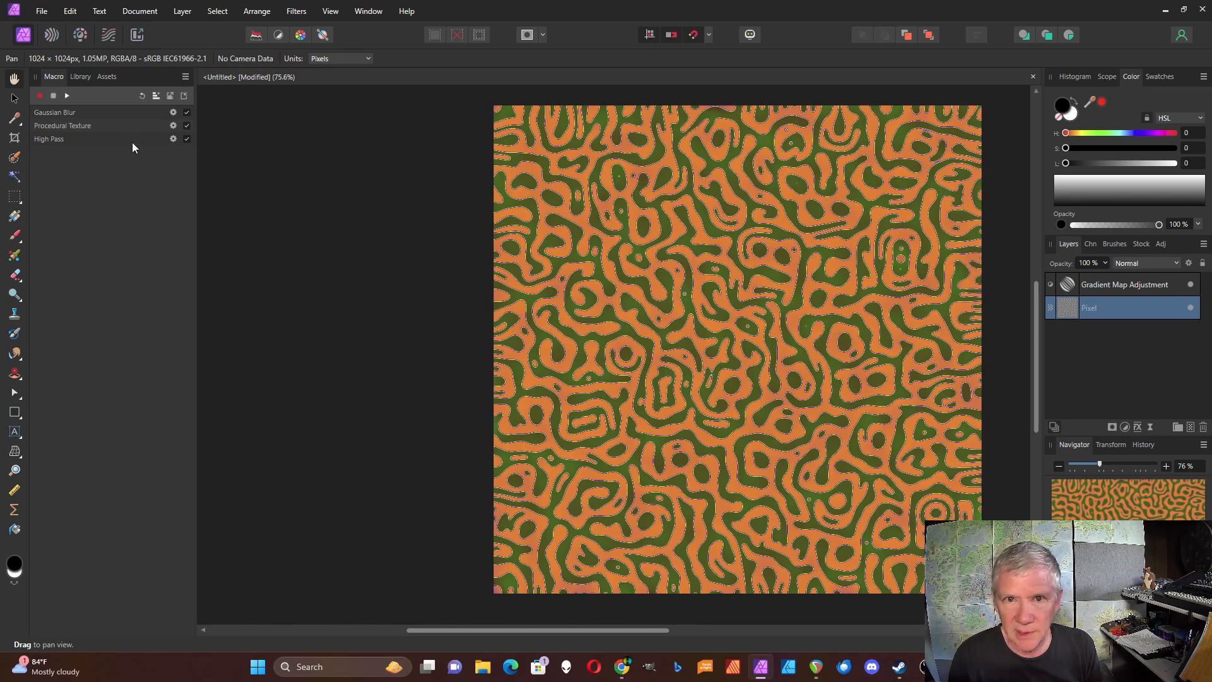
{"action": "left_click", "coordinate": [66, 95]}
{"action": "left_click", "coordinate": [66, 95]}
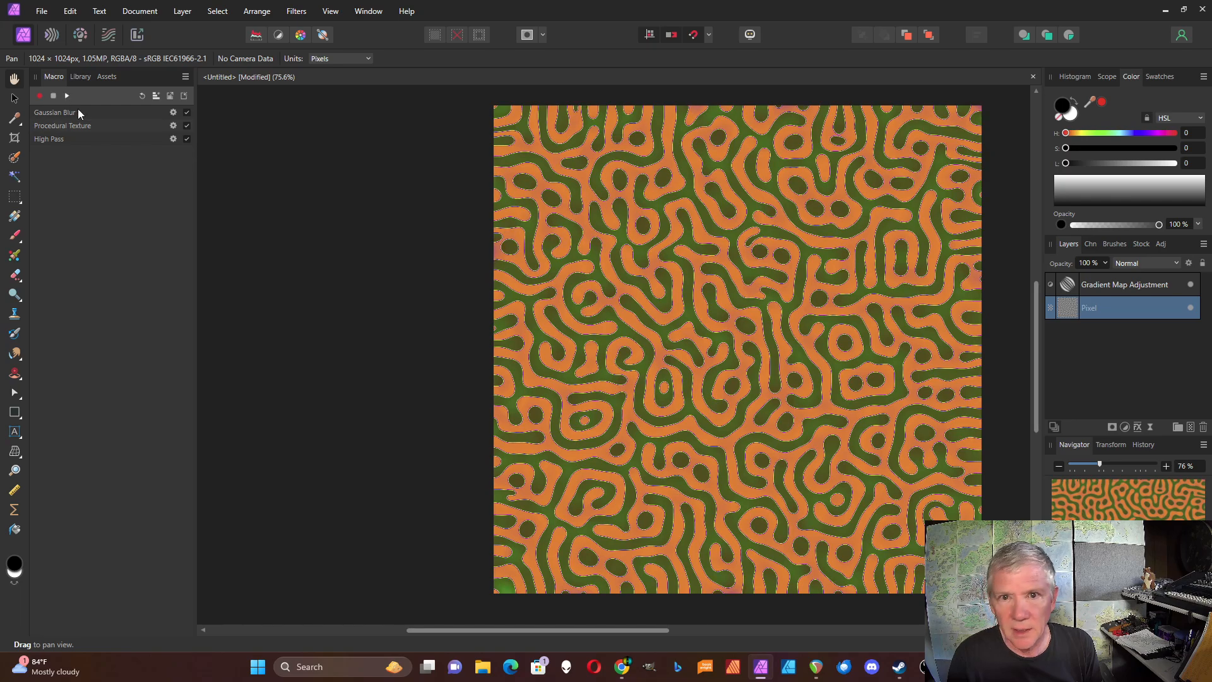
Step: Set the radius of the macro's Gaussian Blur action to 20 px
{"action": "left_click", "coordinate": [173, 112]}
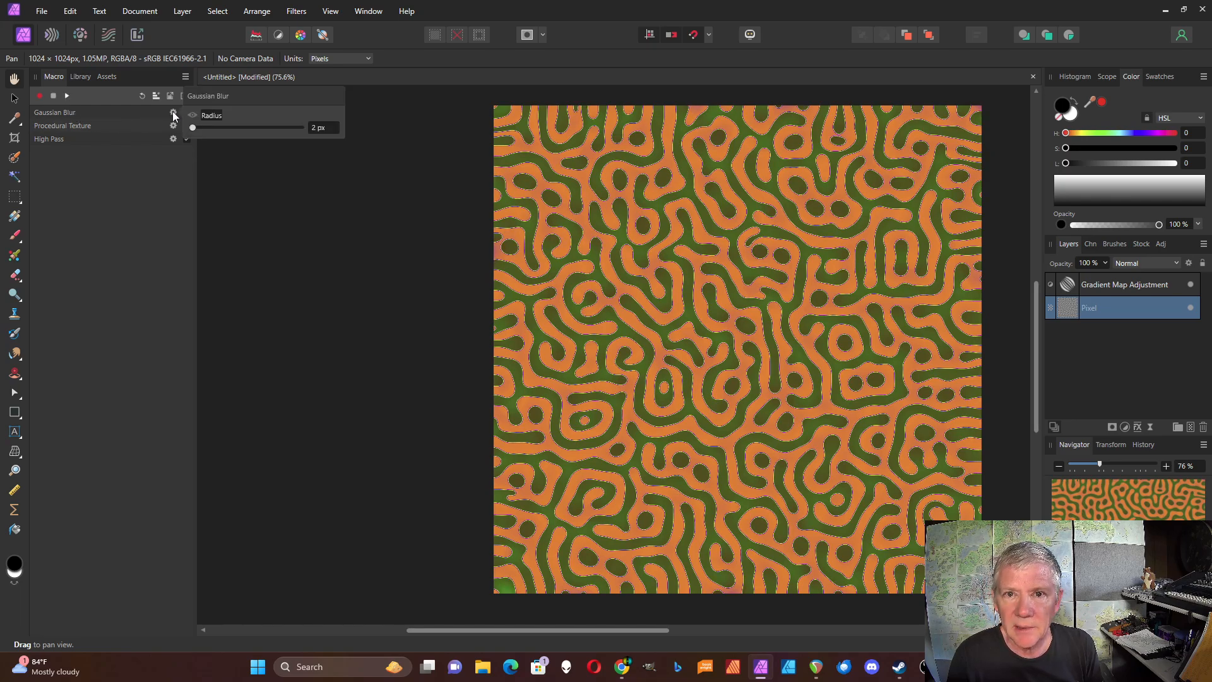
{"action": "left_click", "coordinate": [318, 130]}
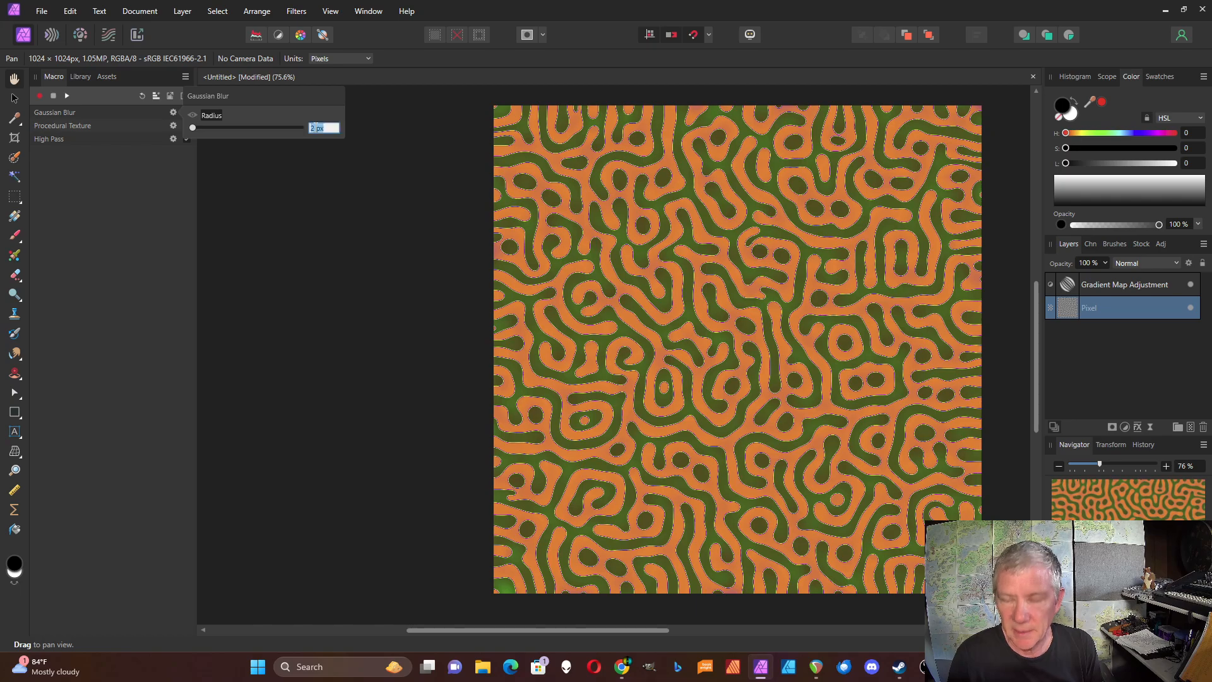
{"action": "type", "text": "20"}
{"action": "key", "text": "Return"}
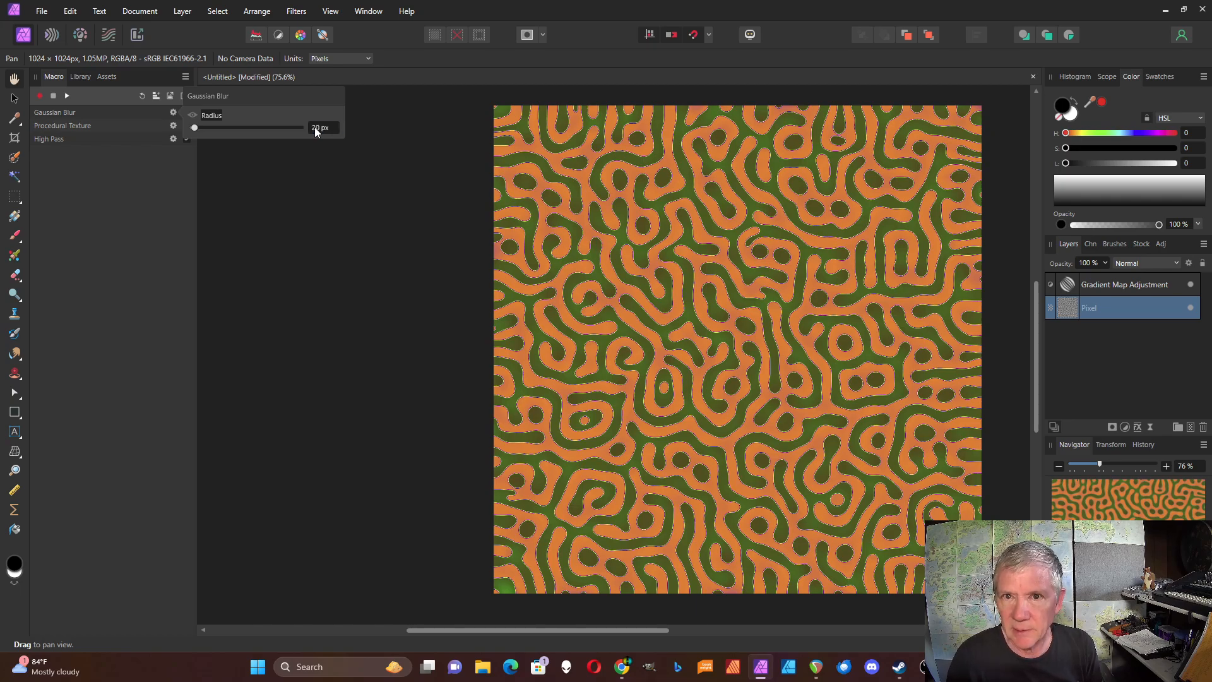
Step: Play the macro back about 20 times on the Pixel layer with the 20 px Gaussian Blur to dissolve the bands into scattered blobs
{"action": "left_click", "coordinate": [67, 96]}
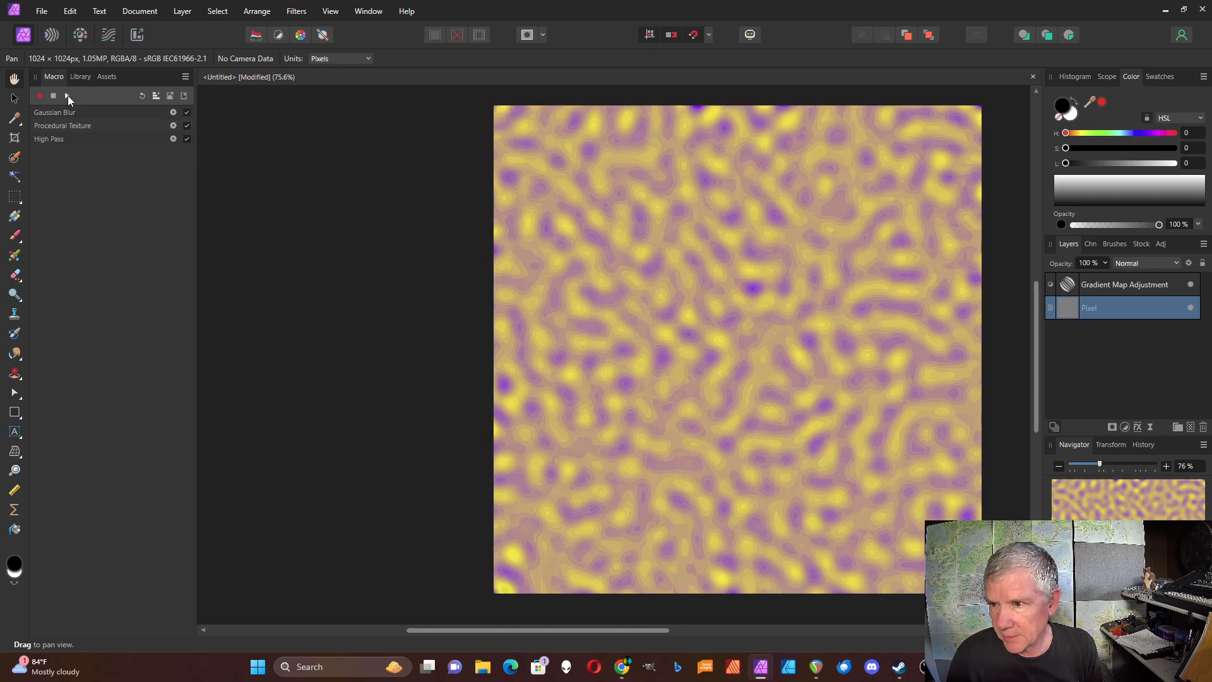
{"action": "left_click", "coordinate": [67, 97]}
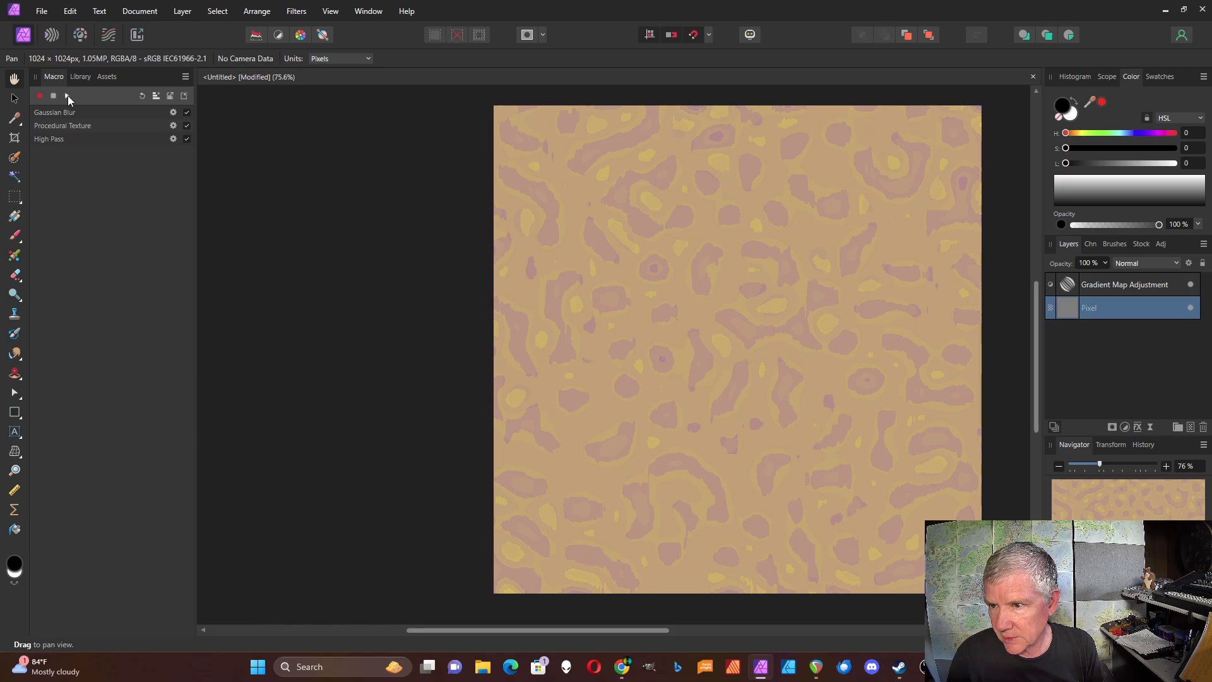
{"action": "left_click", "coordinate": [68, 97]}
{"action": "left_click", "coordinate": [68, 96]}
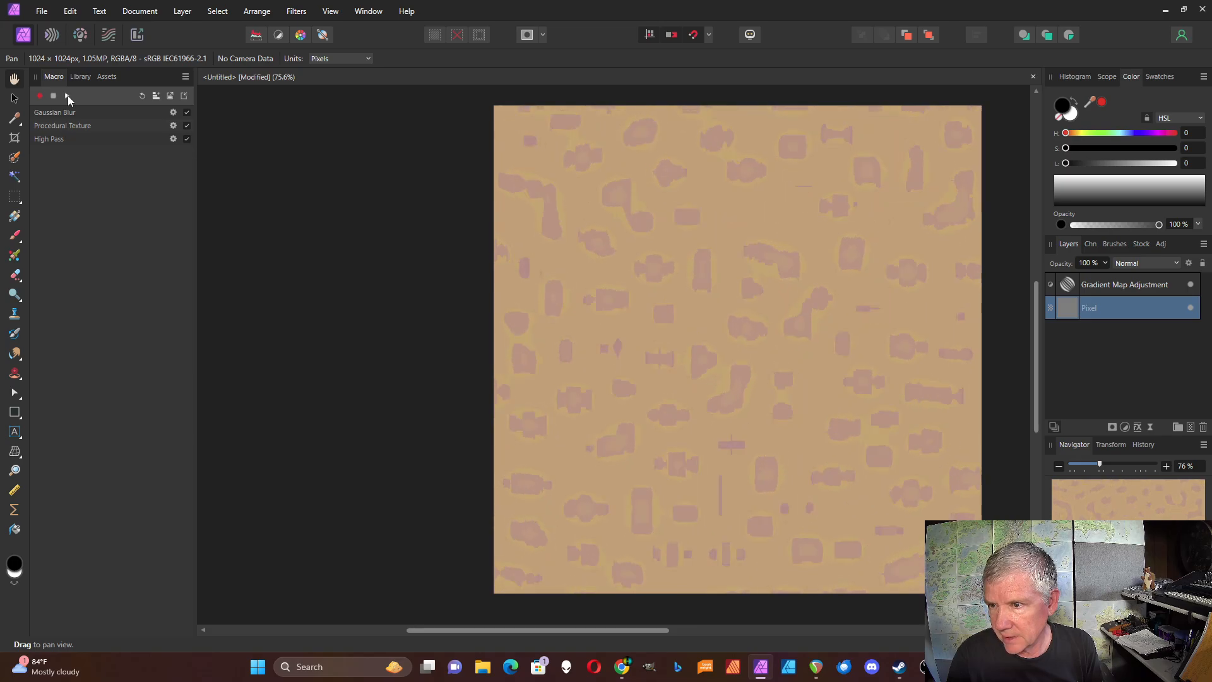
{"action": "left_click", "coordinate": [68, 97]}
{"action": "left_click", "coordinate": [68, 96]}
{"action": "left_click", "coordinate": [68, 96]}
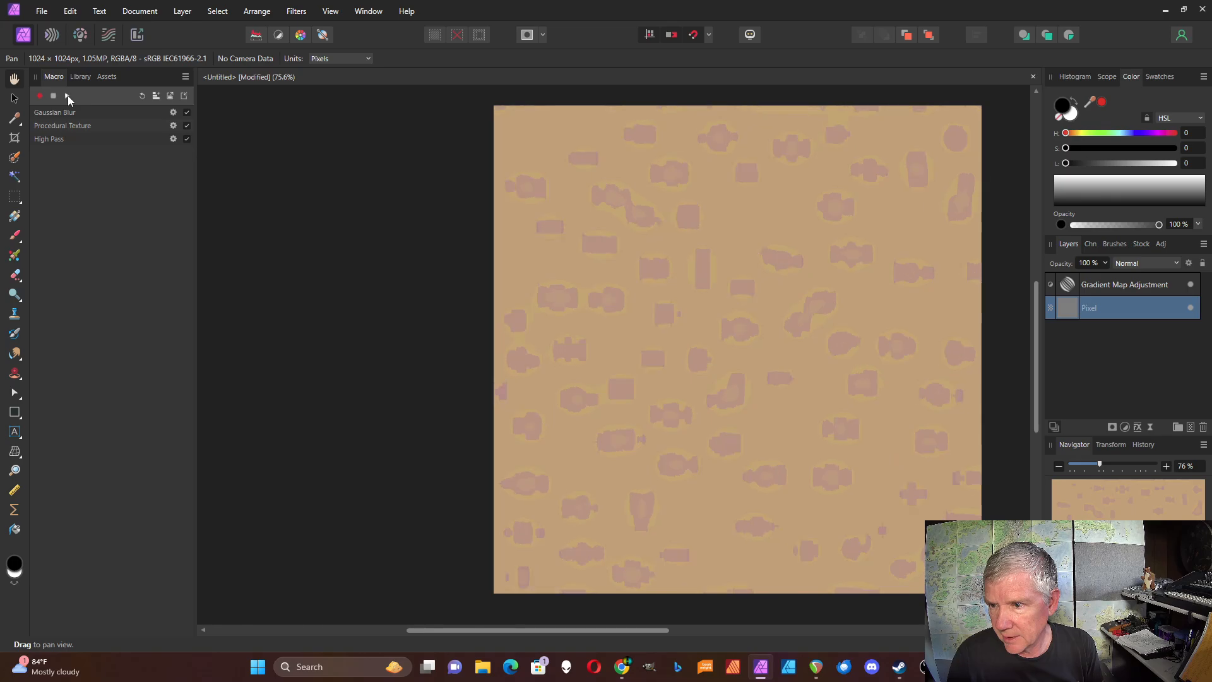
{"action": "left_click", "coordinate": [68, 97]}
{"action": "left_click", "coordinate": [68, 97]}
{"action": "left_click", "coordinate": [69, 97]}
{"action": "left_click", "coordinate": [68, 97]}
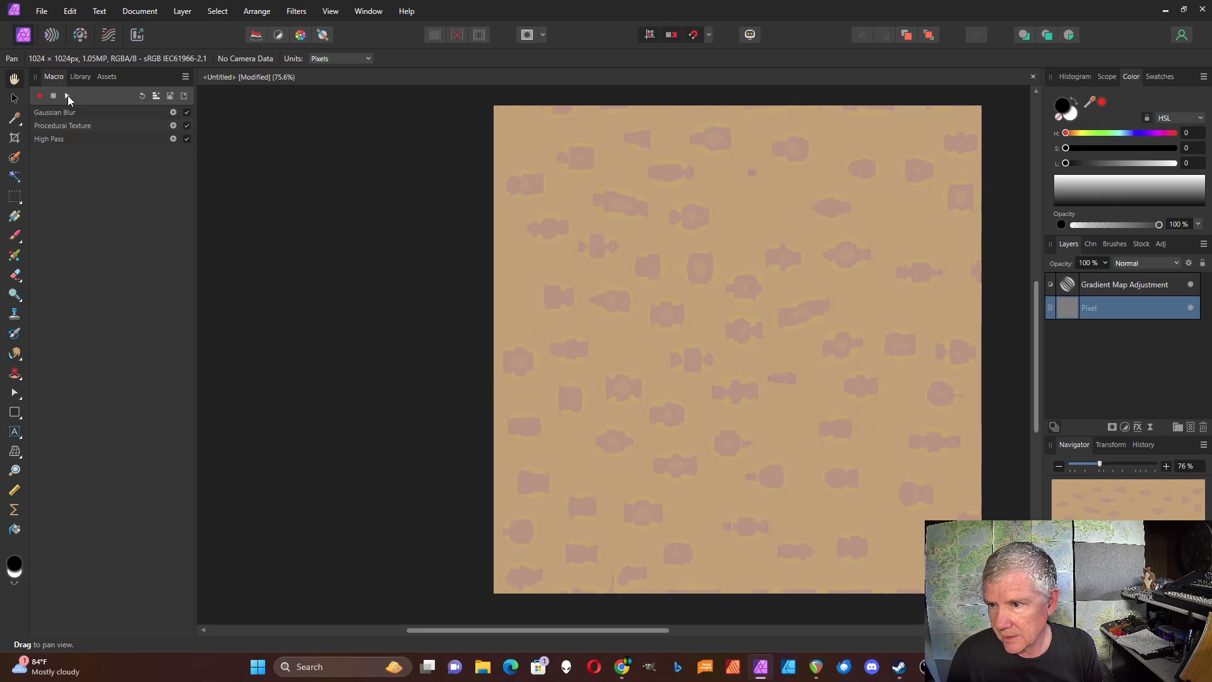
{"action": "left_click", "coordinate": [68, 96]}
{"action": "left_click", "coordinate": [68, 96]}
{"action": "left_click", "coordinate": [68, 96]}
{"action": "left_click", "coordinate": [68, 96]}
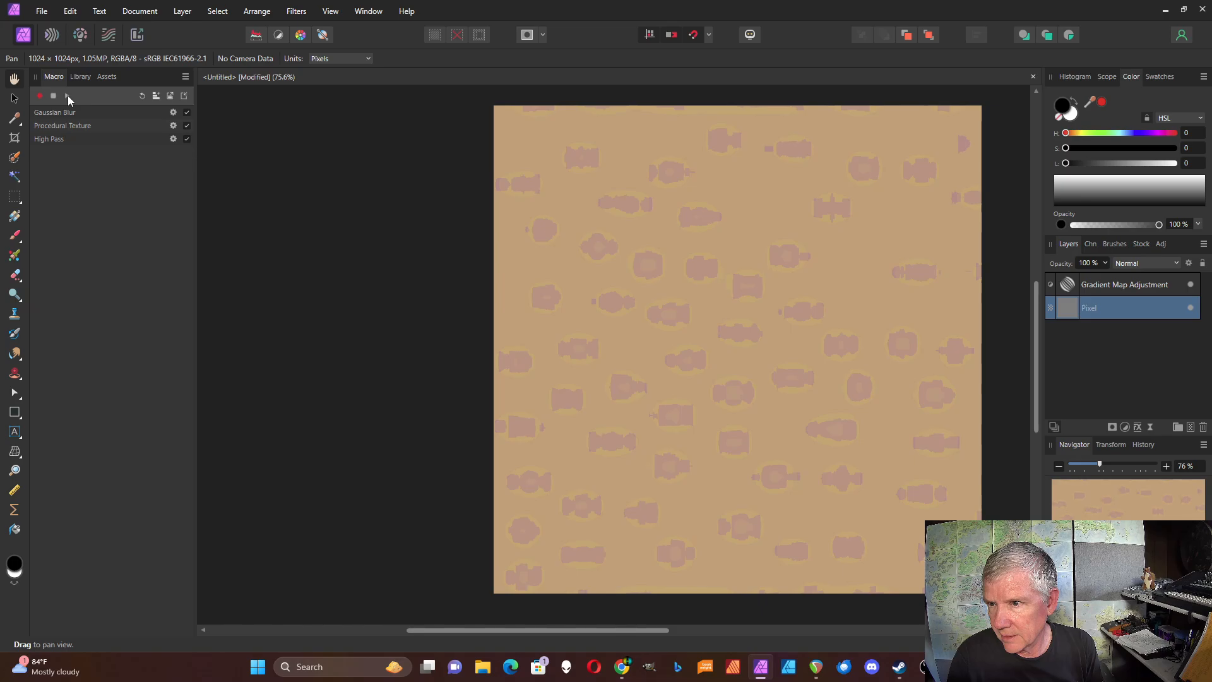
{"action": "left_click", "coordinate": [68, 96]}
{"action": "left_click", "coordinate": [68, 96]}
{"action": "left_click", "coordinate": [69, 97]}
{"action": "left_click", "coordinate": [68, 96]}
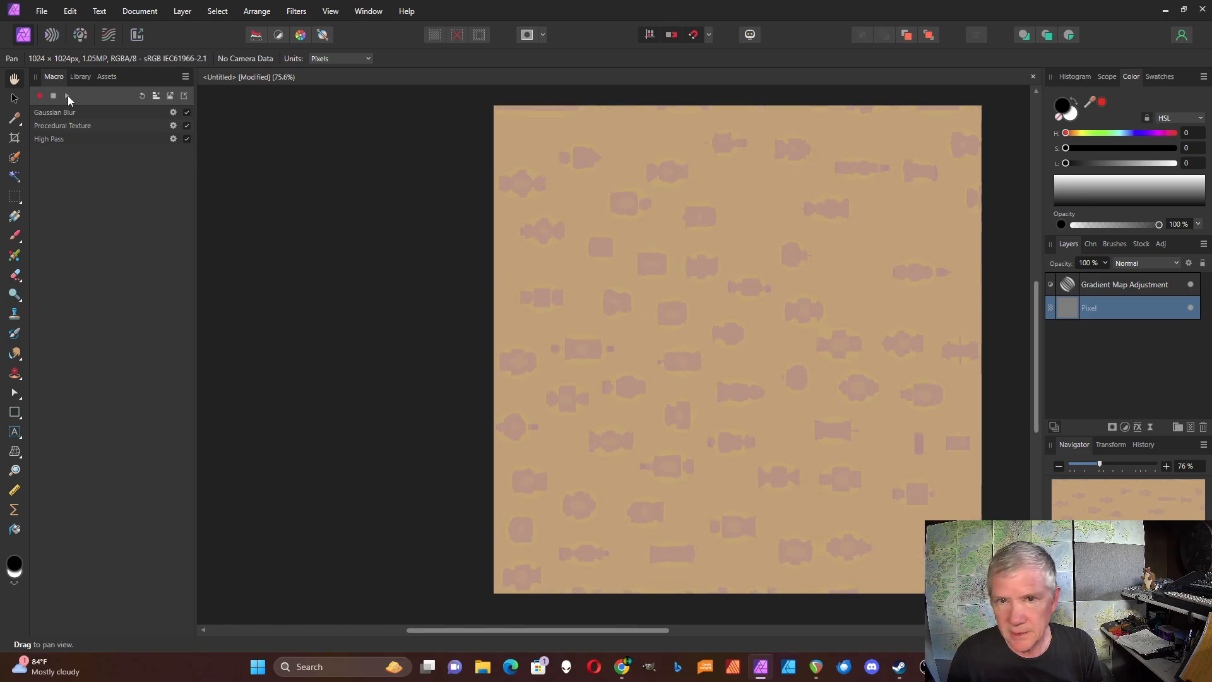
{"action": "left_click", "coordinate": [68, 96]}
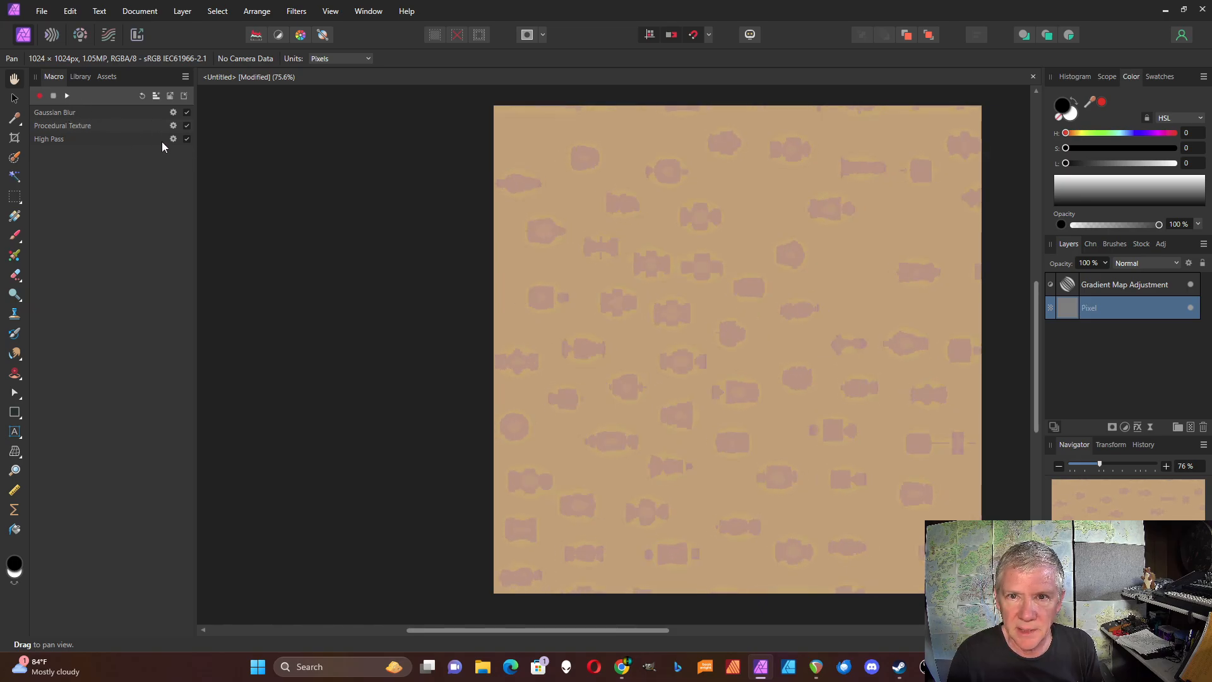
Step: Set the radius of the macro's Gaussian Blur action to 15 px and run the macro on the Pixel layer to stretch the blobs
{"action": "left_click", "coordinate": [173, 112]}
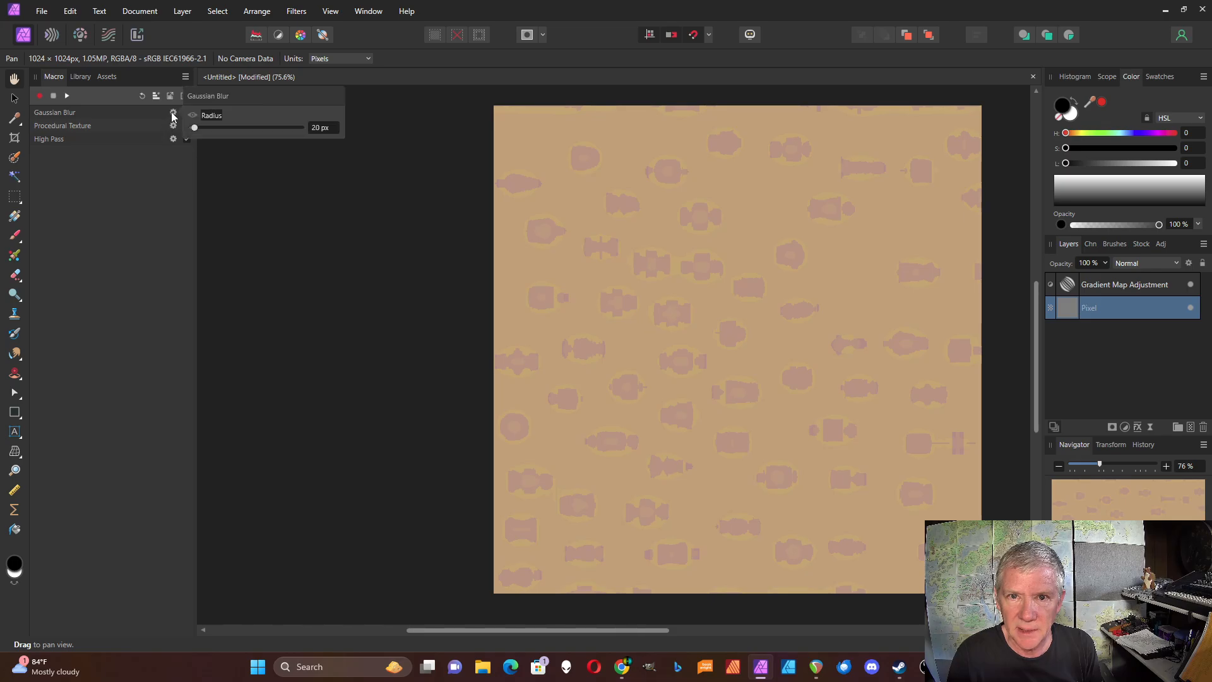
{"action": "left_click", "coordinate": [317, 129]}
{"action": "type", "text": "10"}
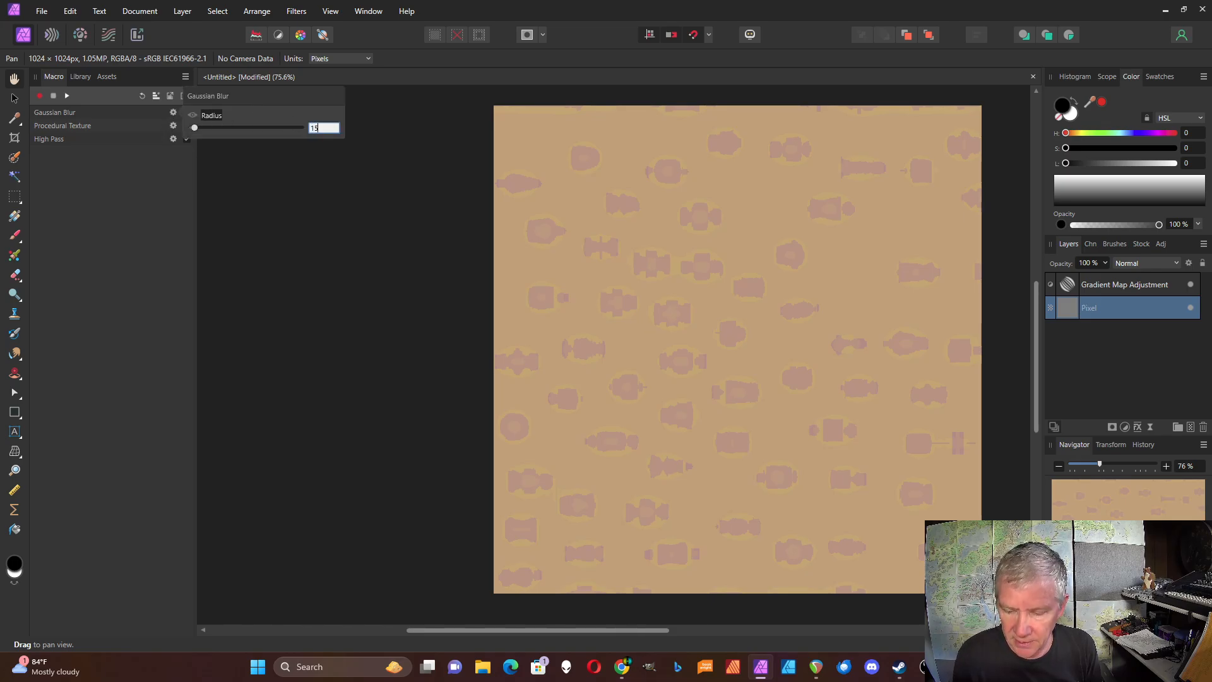
{"action": "key", "text": "Return"}
{"action": "left_click", "coordinate": [135, 171]}
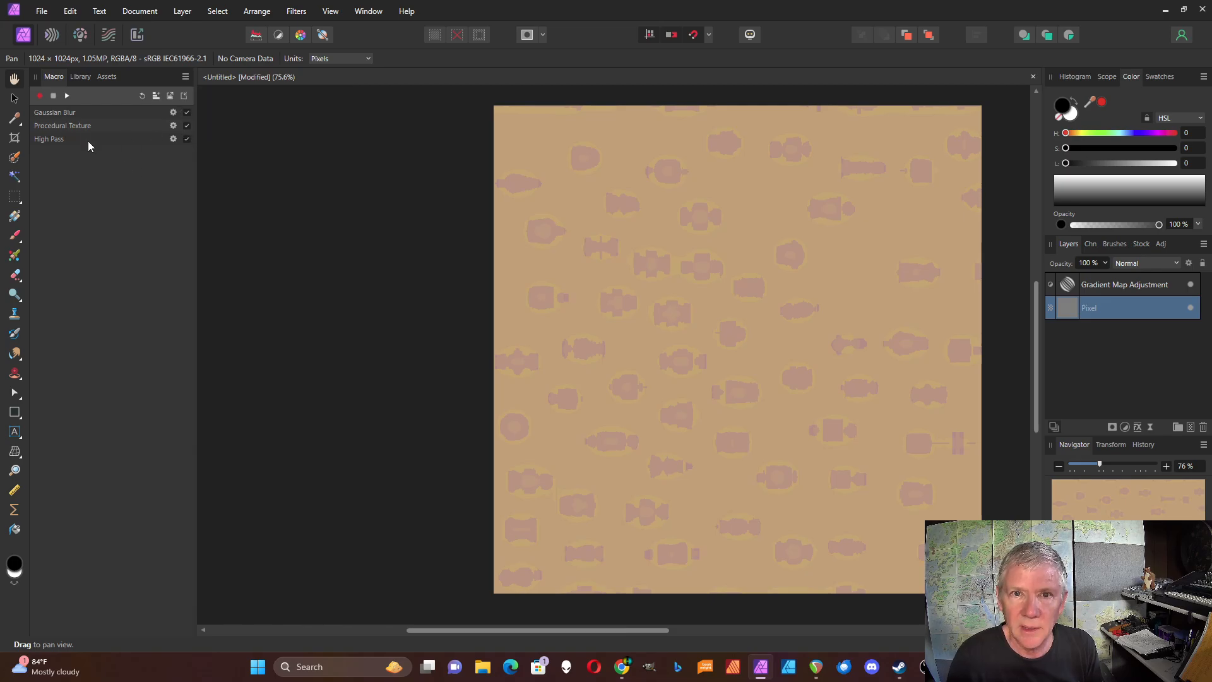
{"action": "left_click", "coordinate": [67, 96]}
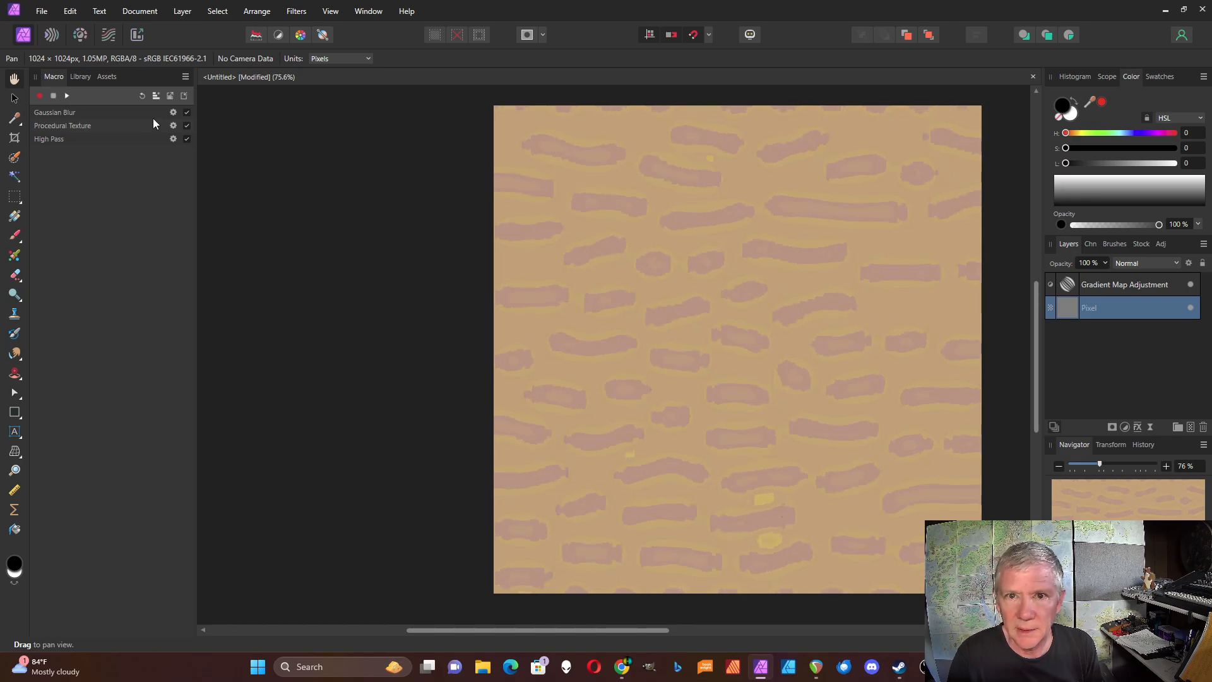
Step: Set the radius of the macro's Gaussian Blur action to 10 px
{"action": "left_click", "coordinate": [172, 115]}
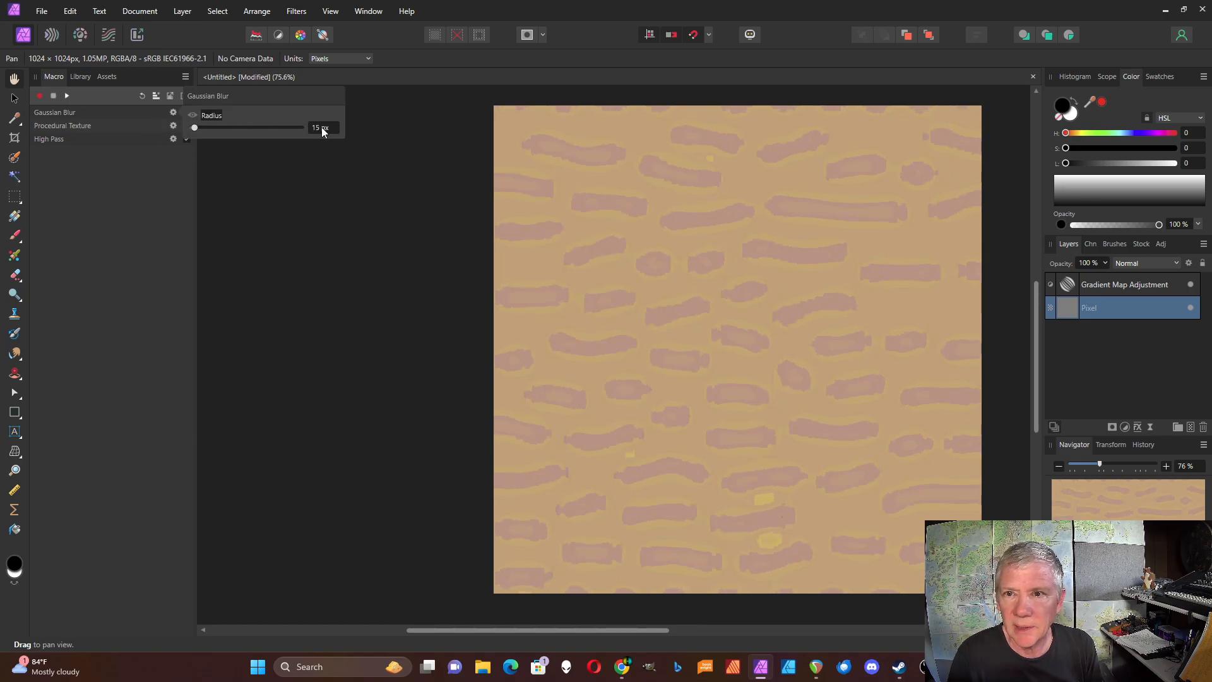
{"action": "type", "text": "10"}
{"action": "key", "text": "Return"}
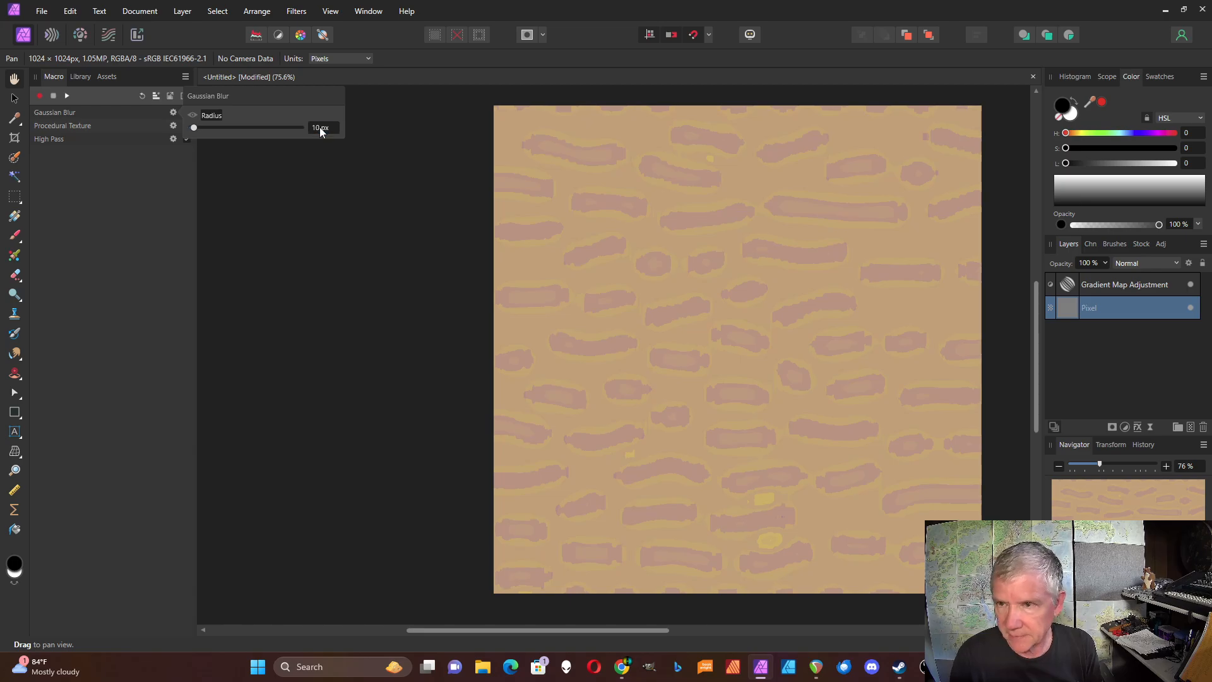
{"action": "left_click", "coordinate": [206, 174]}
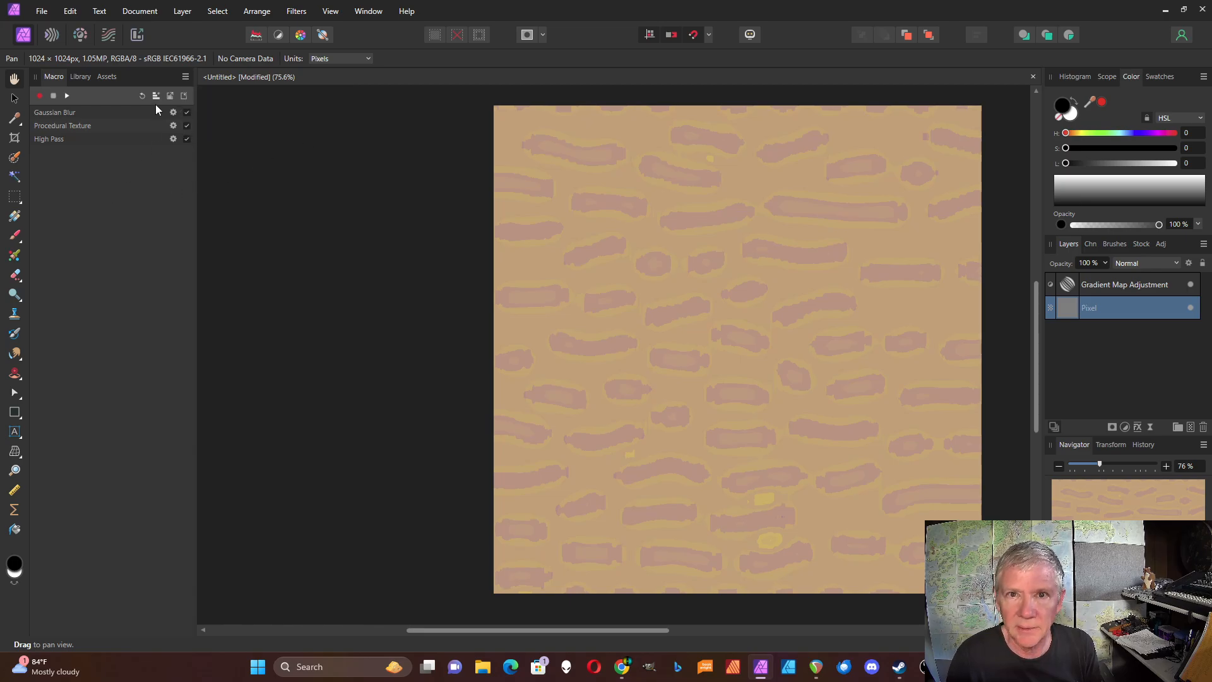
Step: Run the macro with the 10 px Gaussian Blur repeatedly on the Pixel layer until the dashes grow into connected labyrinth bands
{"action": "left_click", "coordinate": [67, 96]}
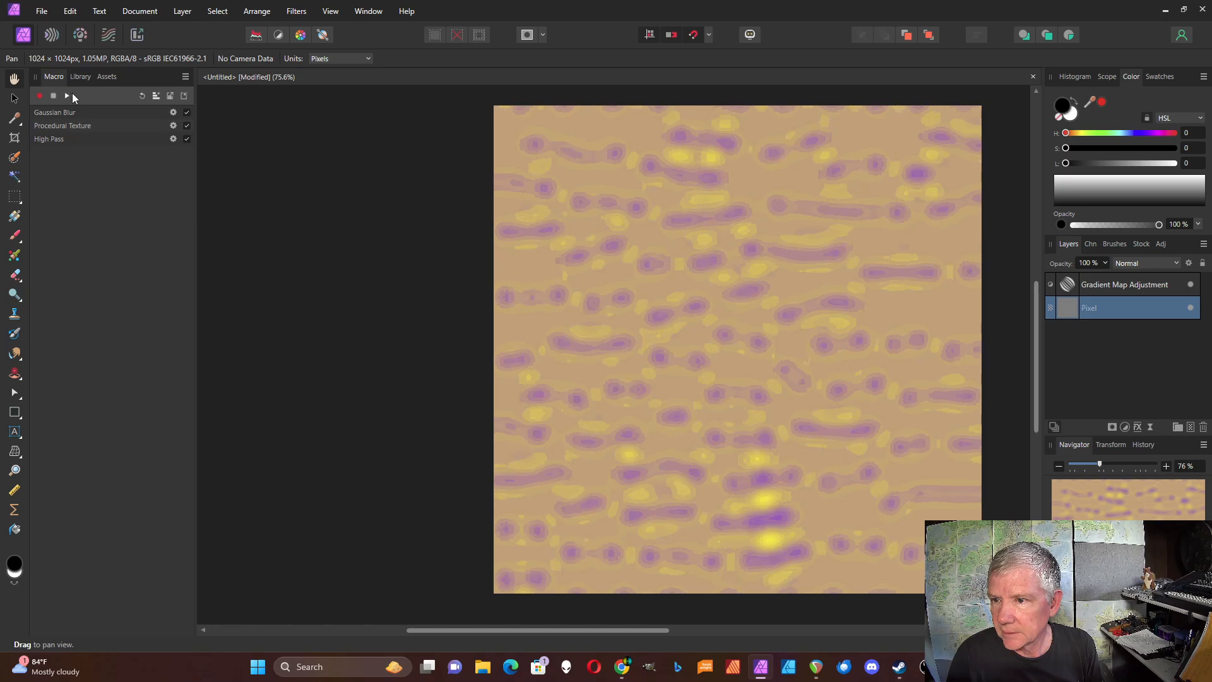
{"action": "left_click", "coordinate": [66, 96]}
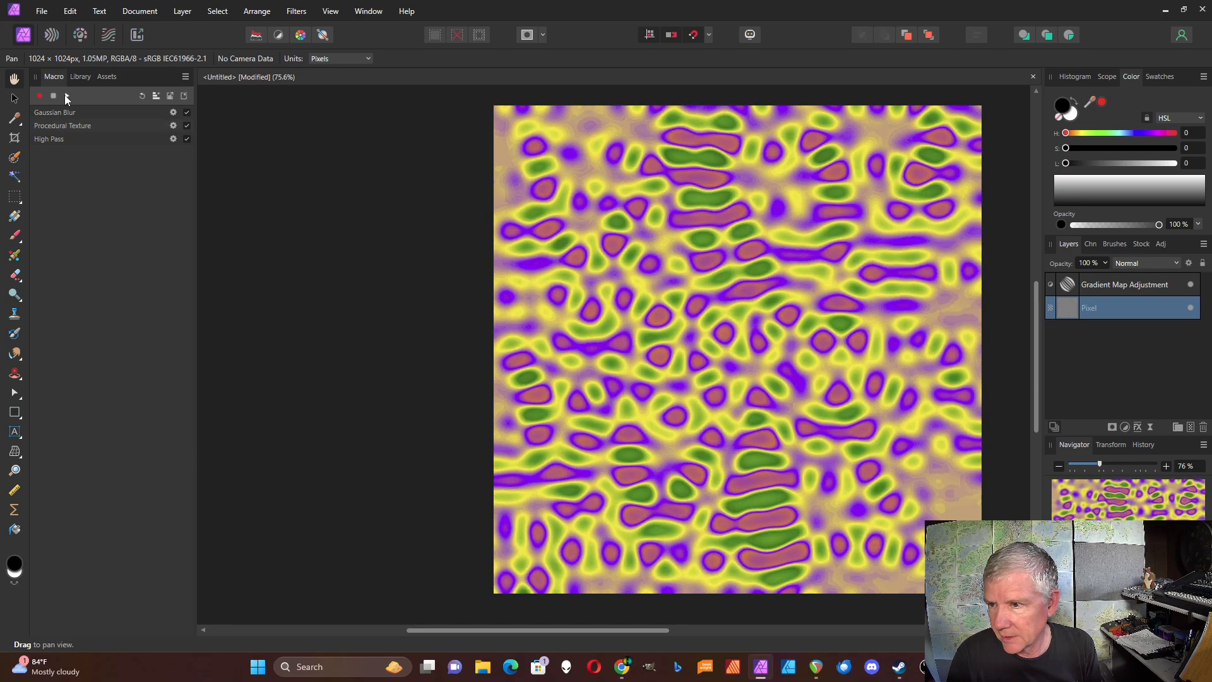
{"action": "left_click", "coordinate": [65, 95]}
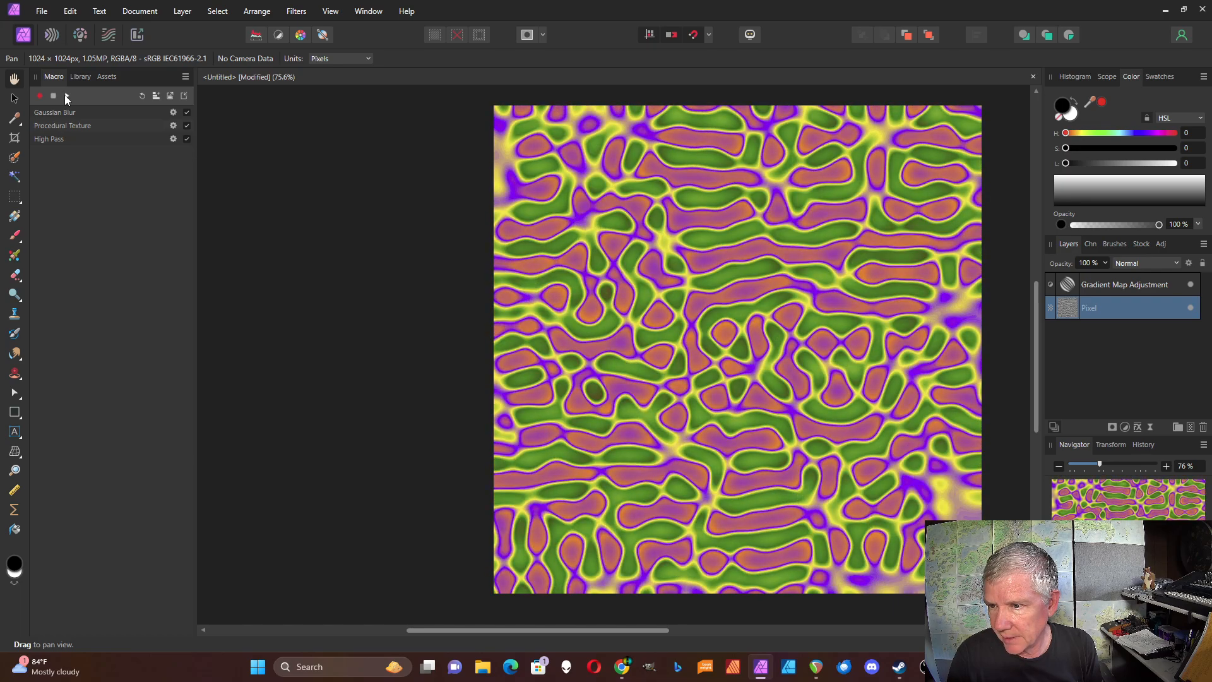
{"action": "left_click", "coordinate": [65, 95]}
{"action": "left_click", "coordinate": [65, 96]}
{"action": "left_click", "coordinate": [65, 95]}
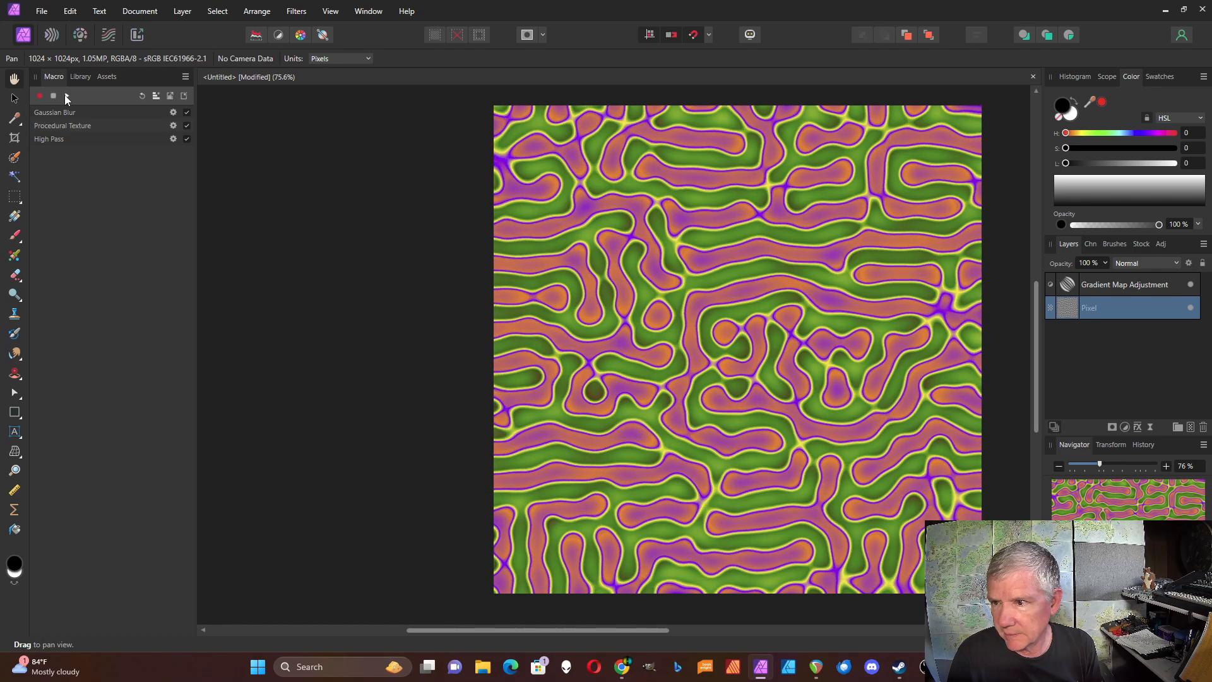
{"action": "left_click", "coordinate": [65, 95]}
{"action": "left_click", "coordinate": [65, 95]}
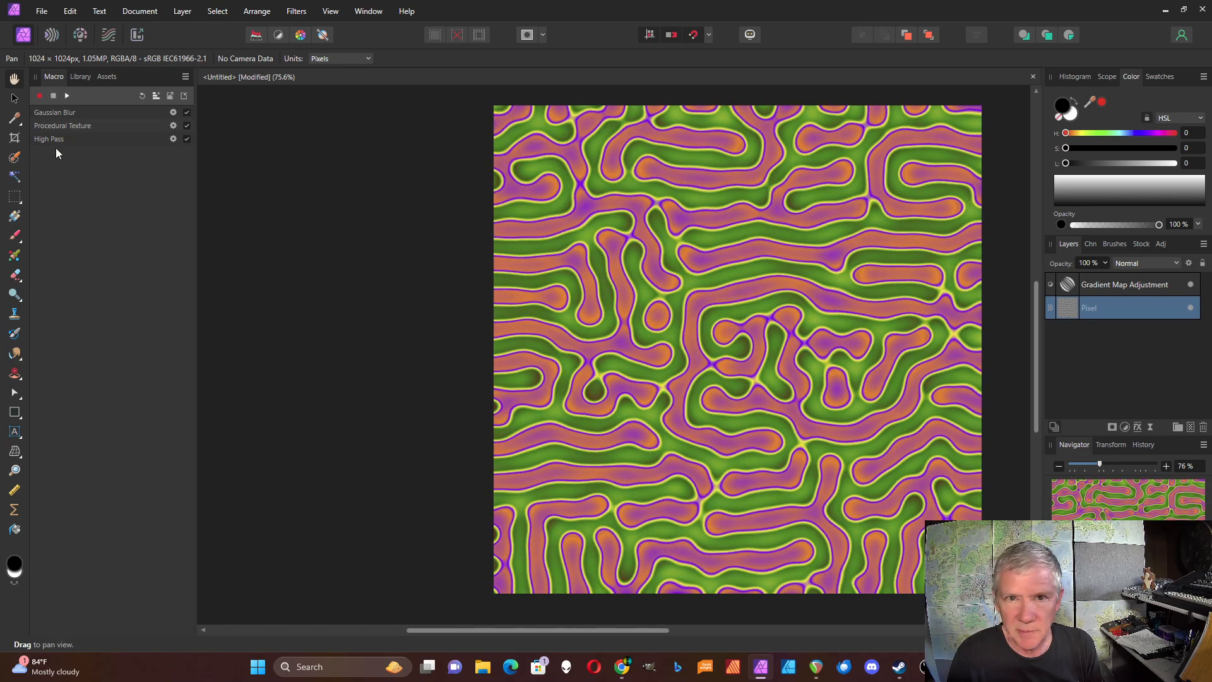
Step: Set the macro's High Pass radius to 12 px, check the Gaussian Blur radius, and run the macro on the Pixel layer
{"action": "left_click", "coordinate": [173, 139]}
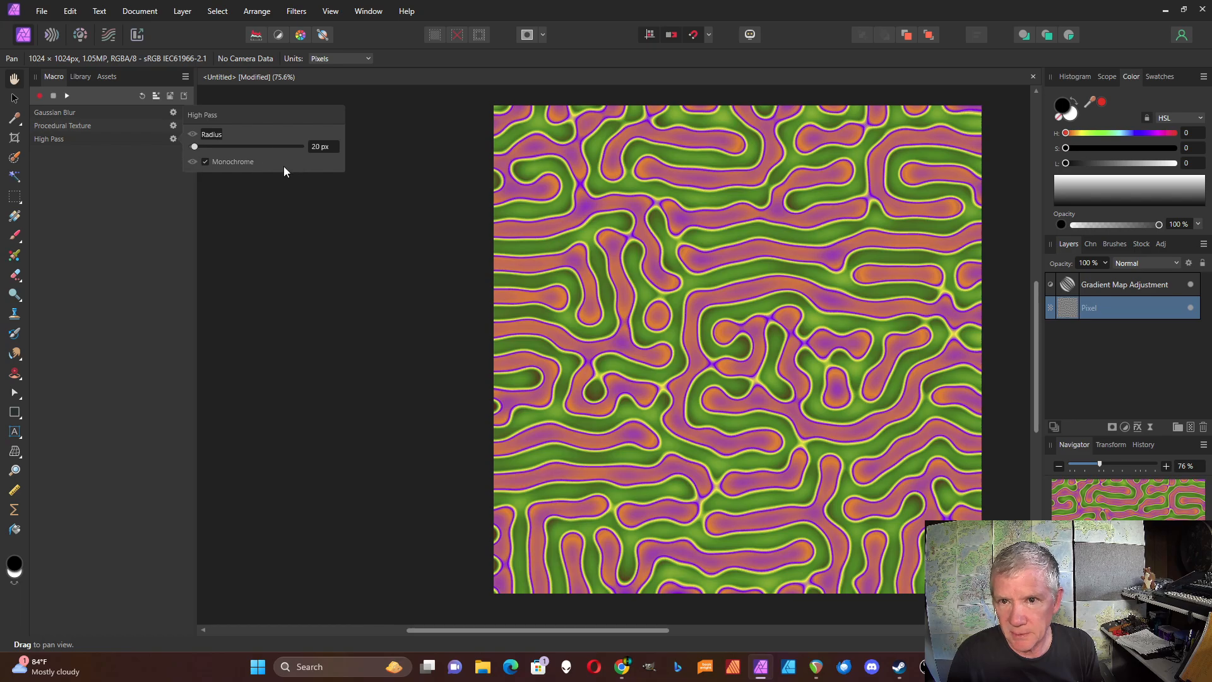
{"action": "left_click", "coordinate": [173, 139]}
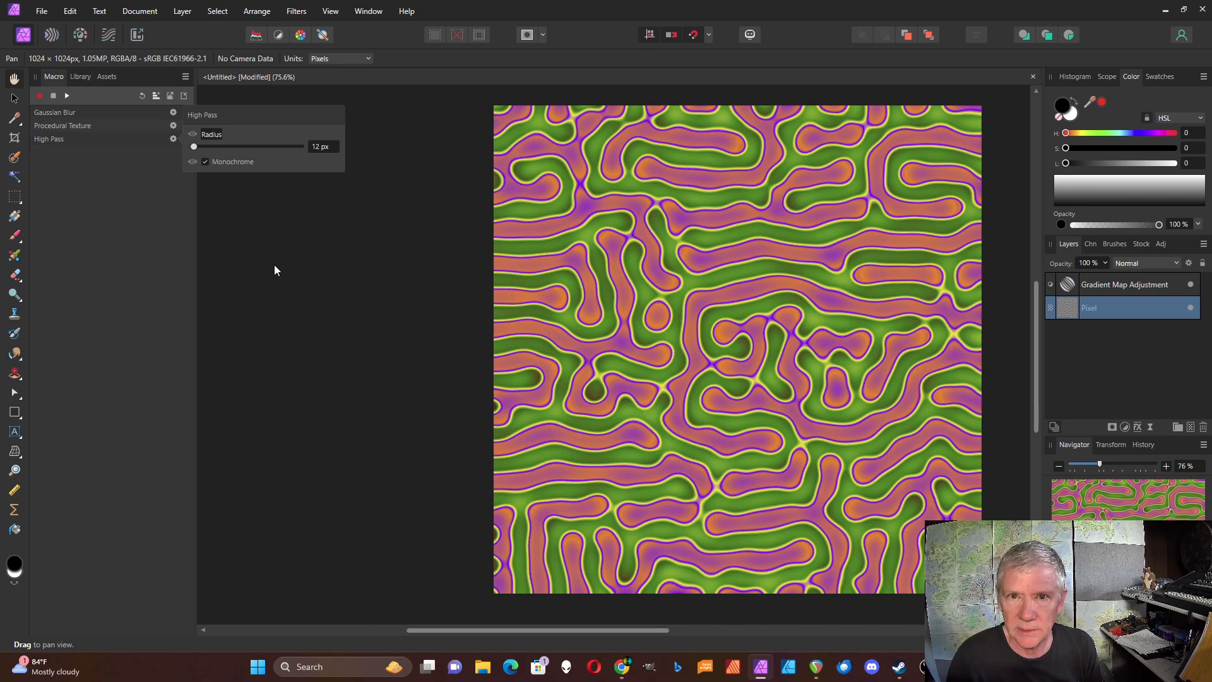
{"action": "left_click", "coordinate": [91, 155]}
{"action": "left_click", "coordinate": [173, 113]}
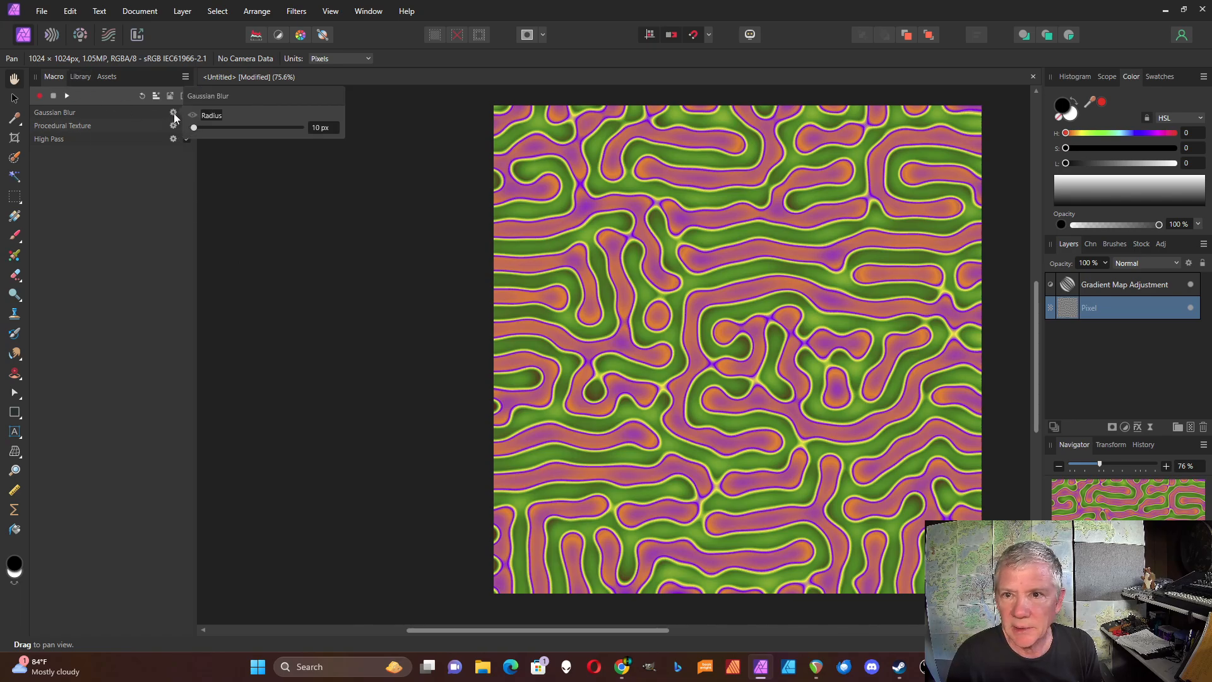
{"action": "left_click", "coordinate": [131, 226]}
{"action": "left_click", "coordinate": [67, 95]}
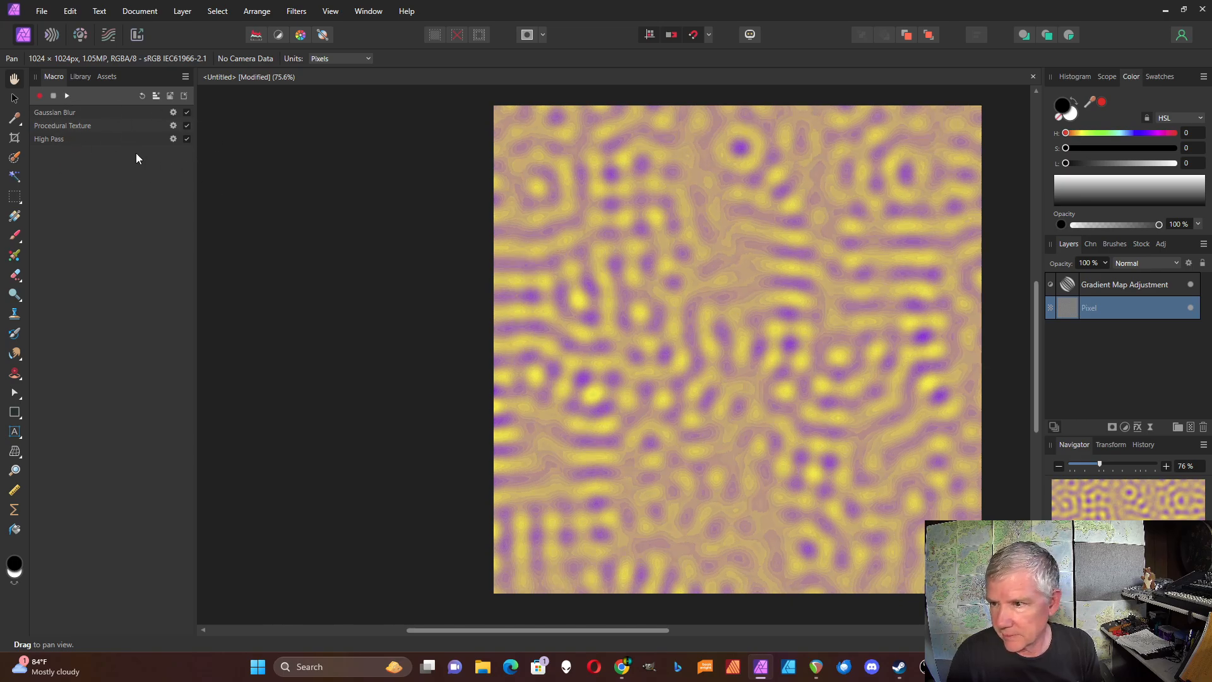
Step: Set the radius of the macro's High Pass action to 15 px
{"action": "left_click", "coordinate": [175, 139]}
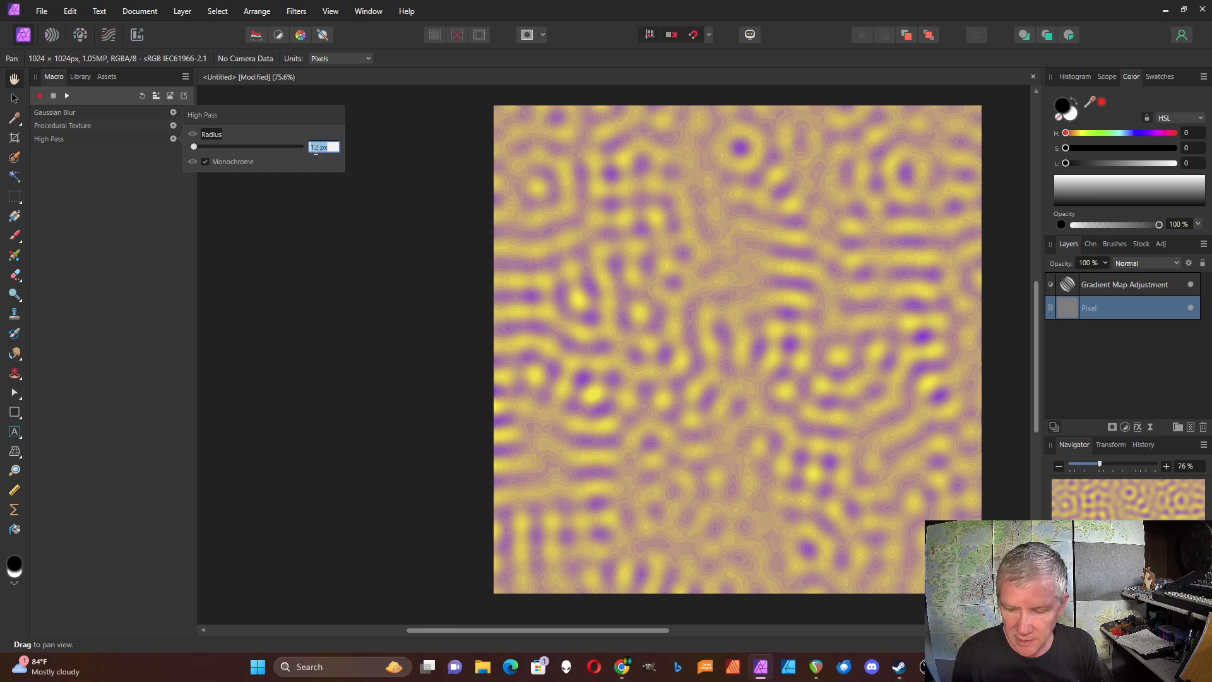
{"action": "type", "text": "15"}
{"action": "key", "text": "Return"}
{"action": "left_click", "coordinate": [139, 151]}
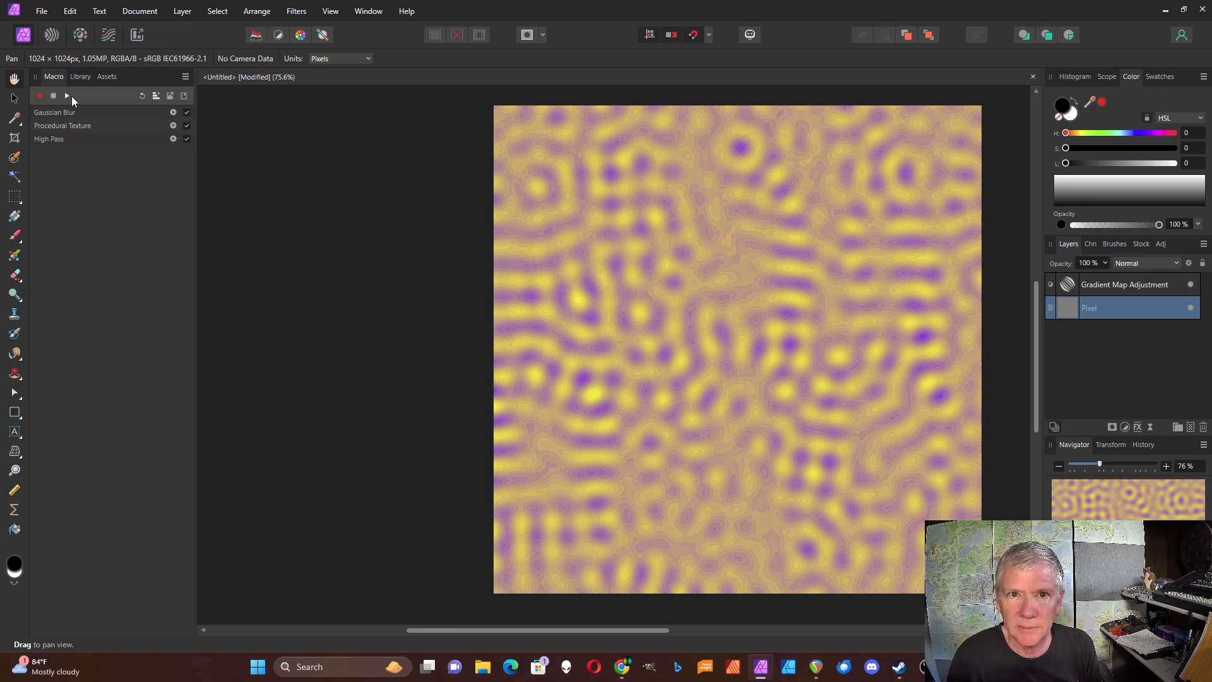
Step: Play the macro with the 15 px High Pass about a dozen times on the Pixel layer to grow a finer labyrinth of stripes
{"action": "left_click", "coordinate": [67, 95]}
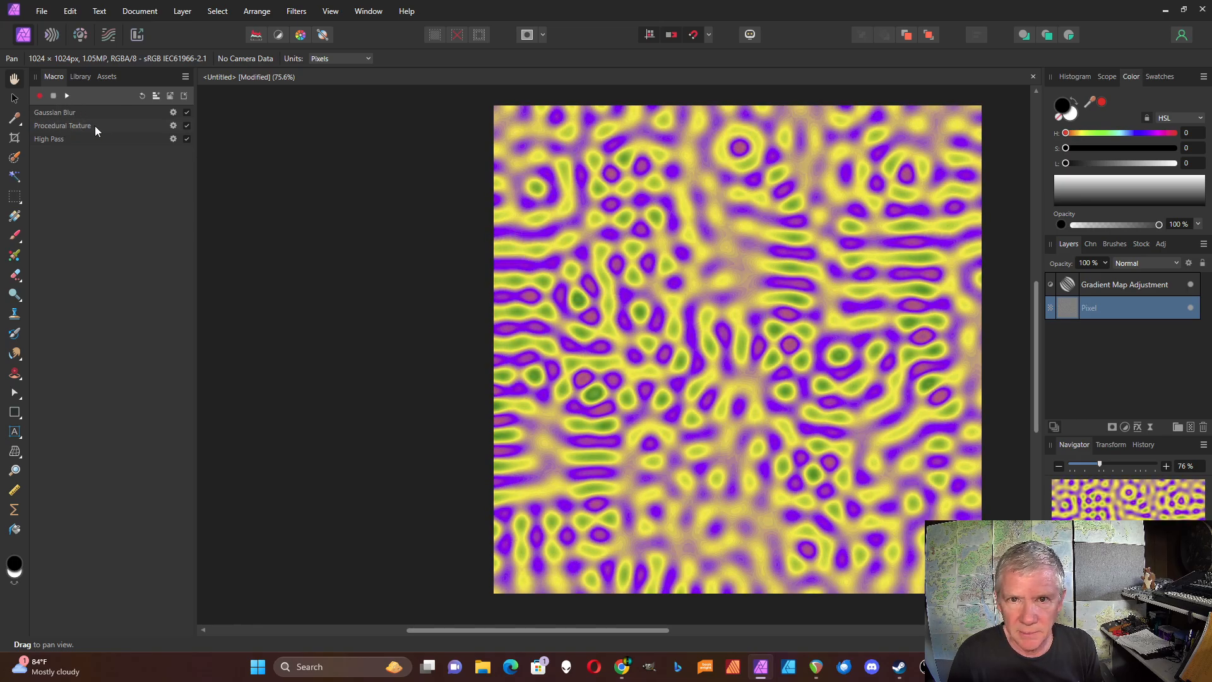
{"action": "left_click", "coordinate": [67, 95]}
{"action": "left_click", "coordinate": [67, 97]}
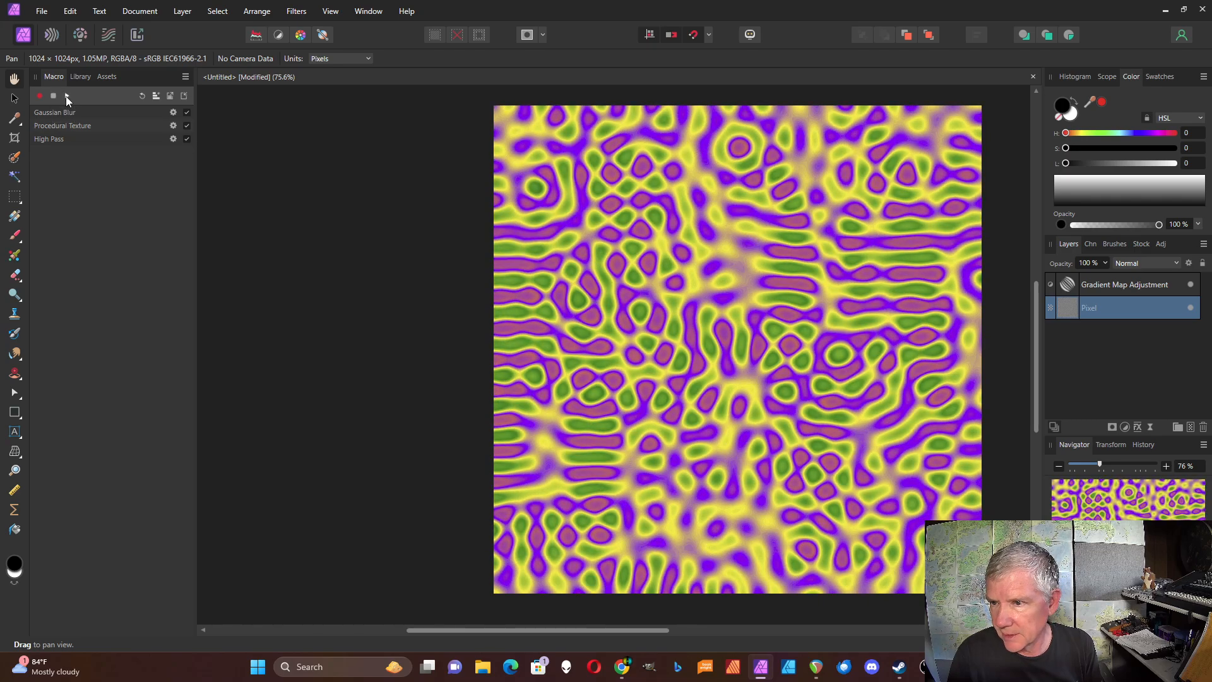
{"action": "left_click", "coordinate": [67, 97]}
{"action": "left_click", "coordinate": [66, 97]}
{"action": "left_click", "coordinate": [67, 96]}
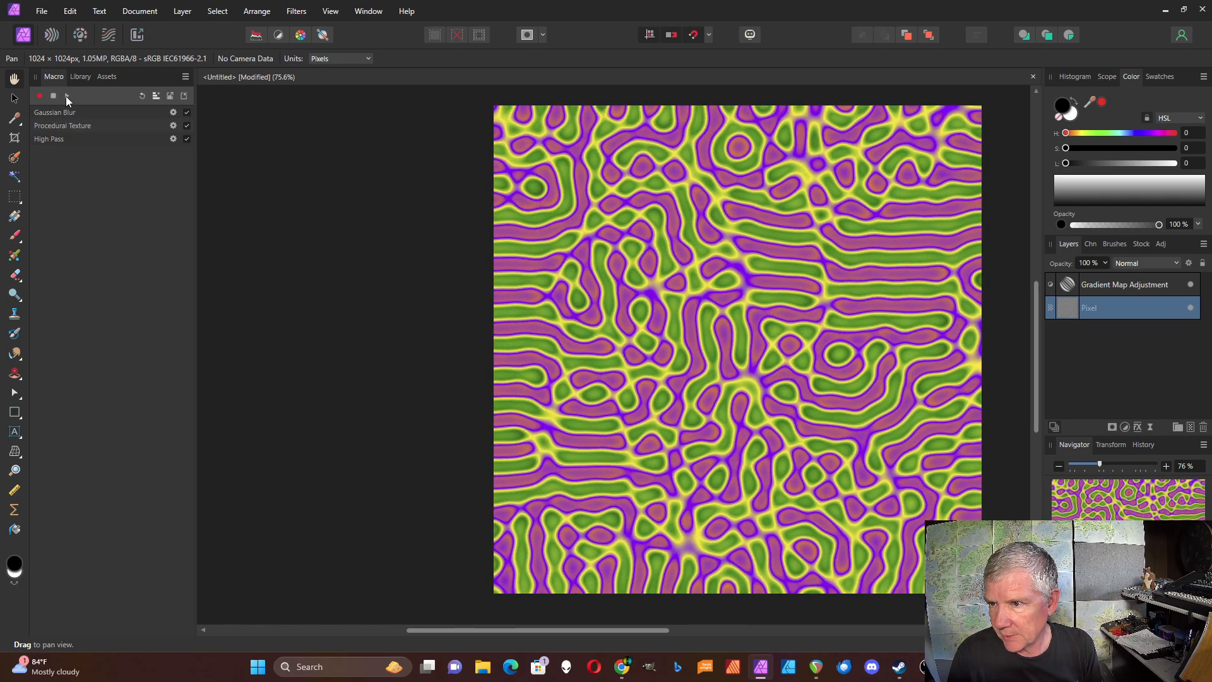
{"action": "left_click", "coordinate": [67, 97]}
{"action": "left_click", "coordinate": [67, 97]}
{"action": "left_click", "coordinate": [67, 97]}
{"action": "left_click", "coordinate": [67, 97]}
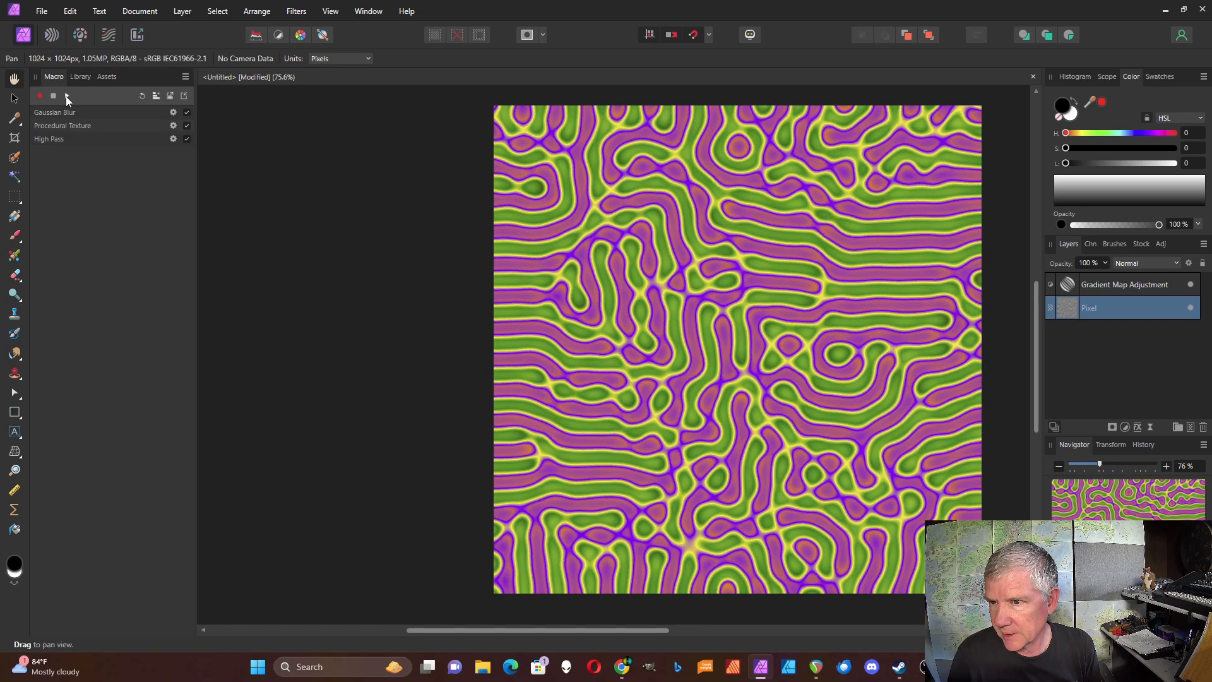
{"action": "left_click", "coordinate": [67, 97]}
{"action": "left_click", "coordinate": [67, 96]}
{"action": "left_click", "coordinate": [67, 96]}
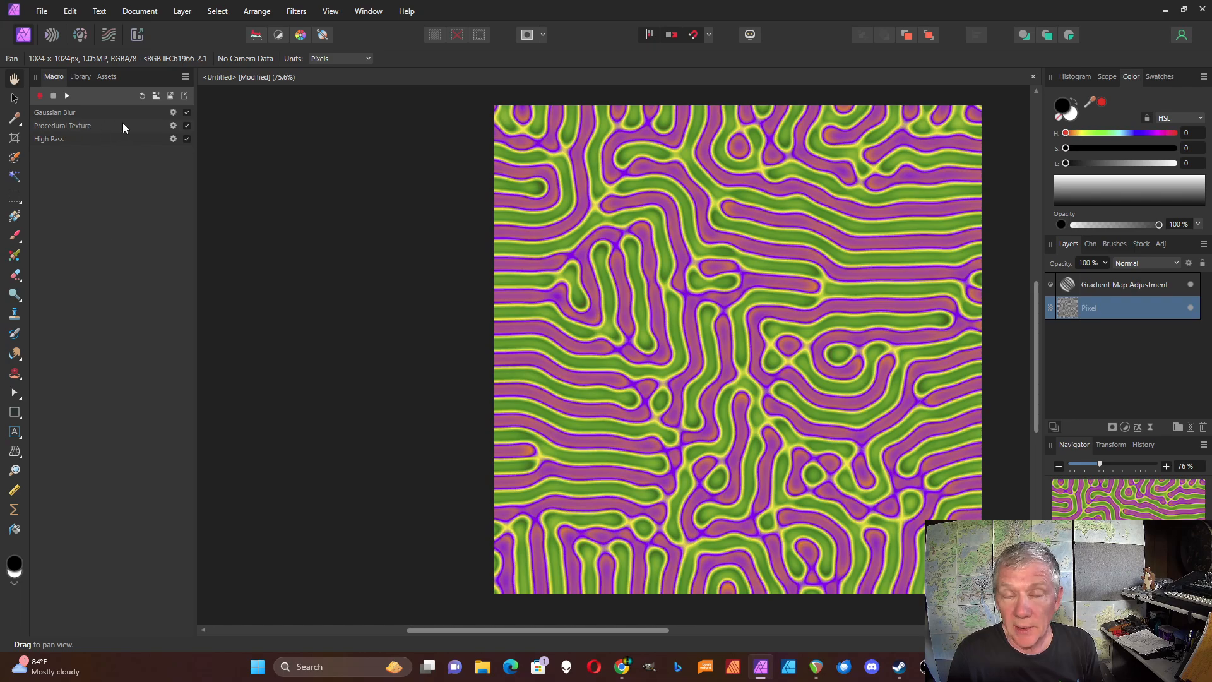
Step: Clear the recorded macro actions and apply a 5 px Gaussian Blur to the Pixel layer
{"action": "left_click", "coordinate": [142, 96]}
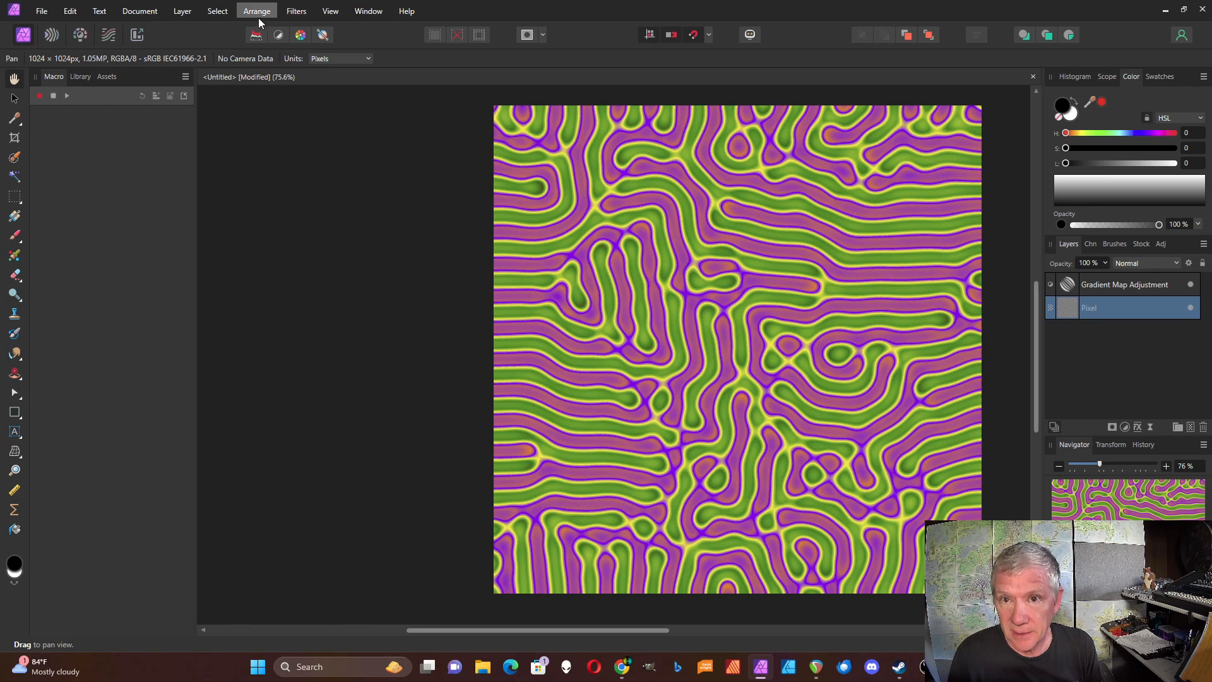
{"action": "left_click", "coordinate": [296, 11]}
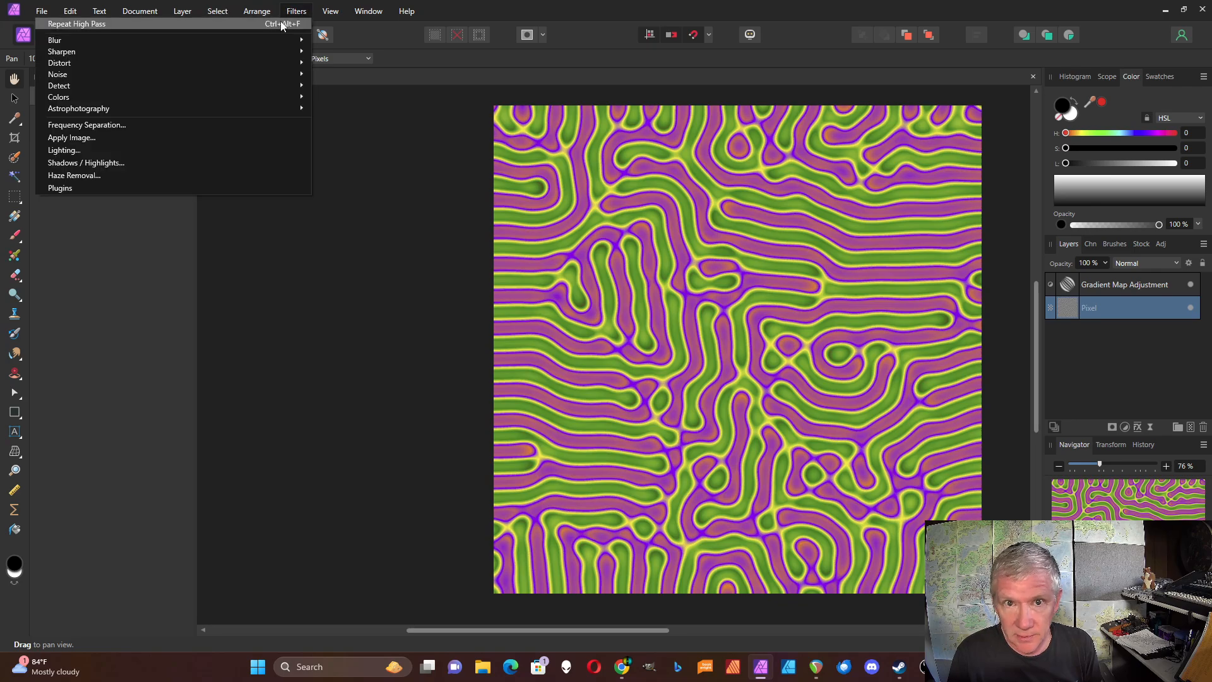
{"action": "mouse_move", "coordinate": [276, 40]}
{"action": "left_click", "coordinate": [341, 52]}
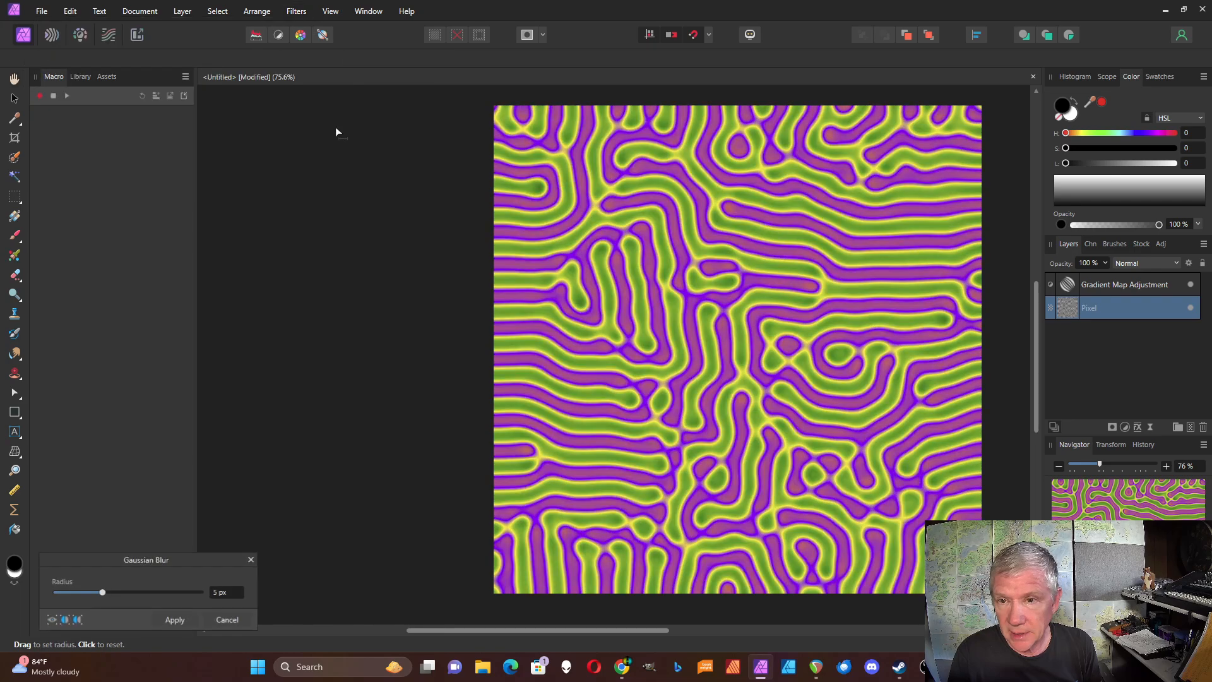
{"action": "left_click", "coordinate": [175, 621]}
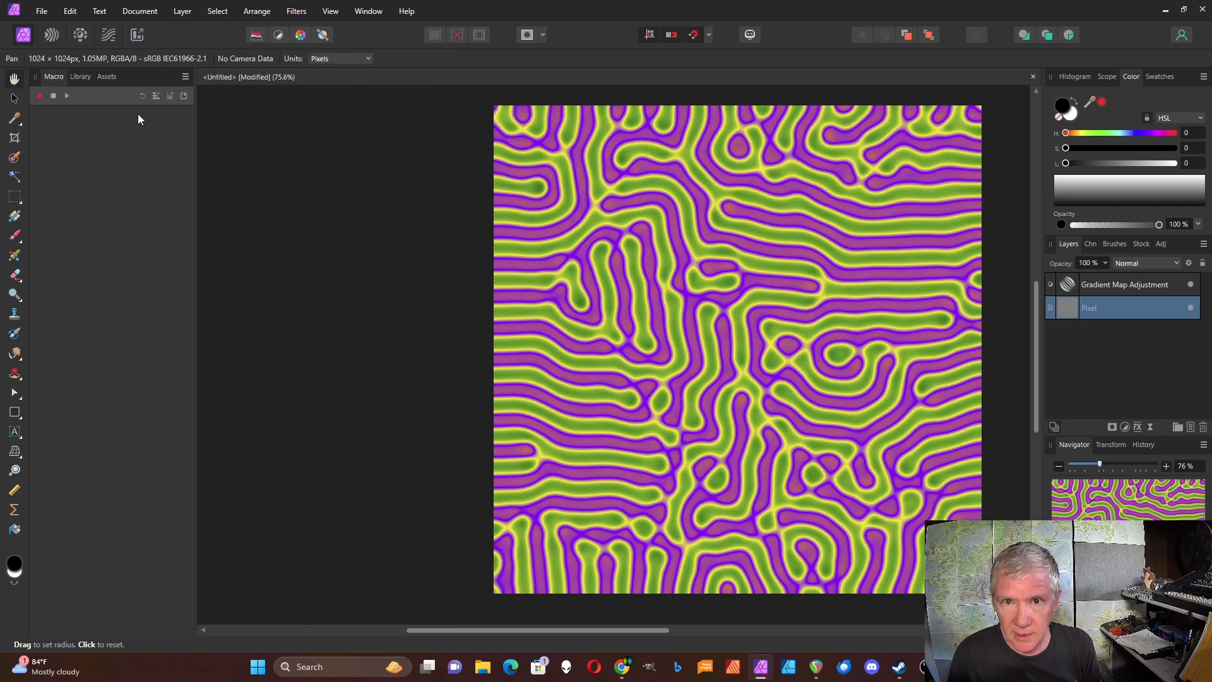
Step: Start recording a new macro and record a Gaussian Blur on the Pixel layer as its first action
{"action": "left_click", "coordinate": [38, 97]}
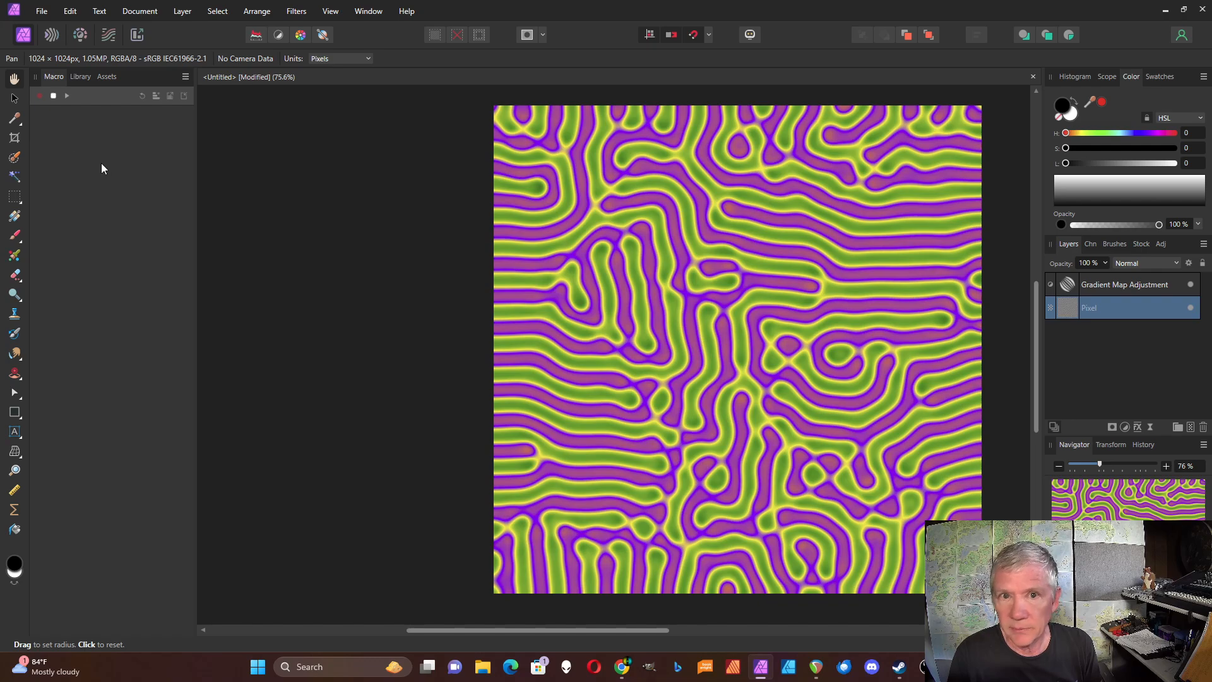
{"action": "left_click", "coordinate": [295, 11]}
{"action": "mouse_move", "coordinate": [285, 40]}
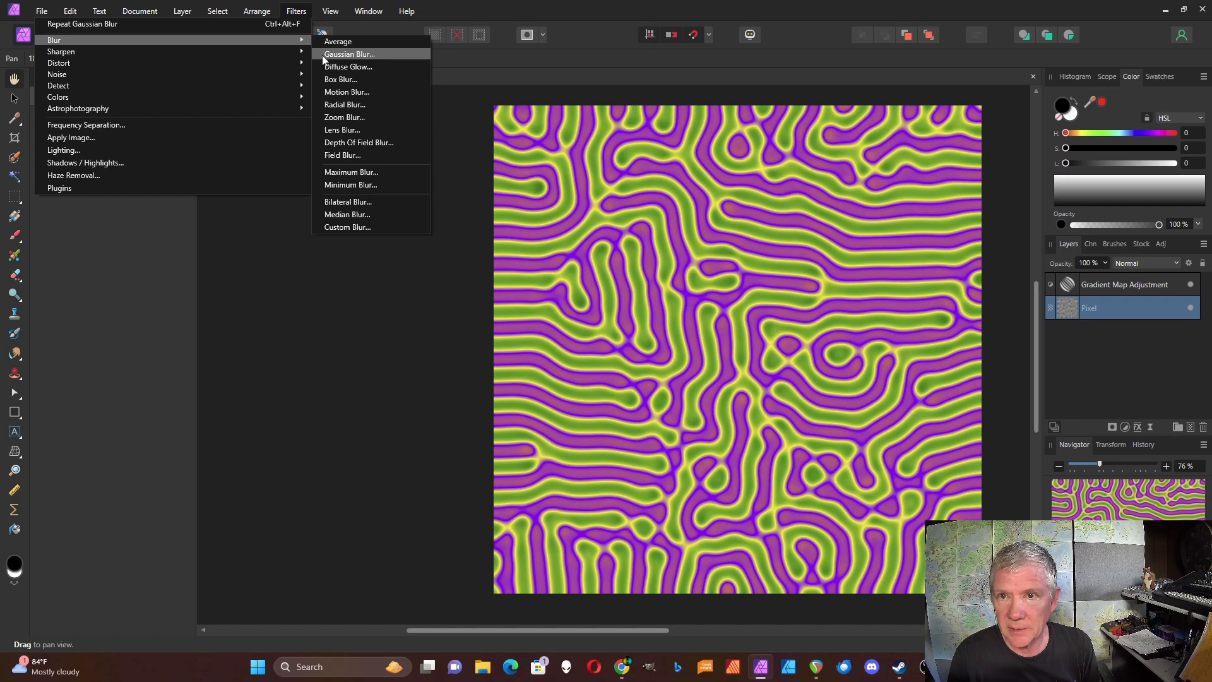
{"action": "left_click", "coordinate": [322, 53]}
{"action": "left_click", "coordinate": [186, 618]}
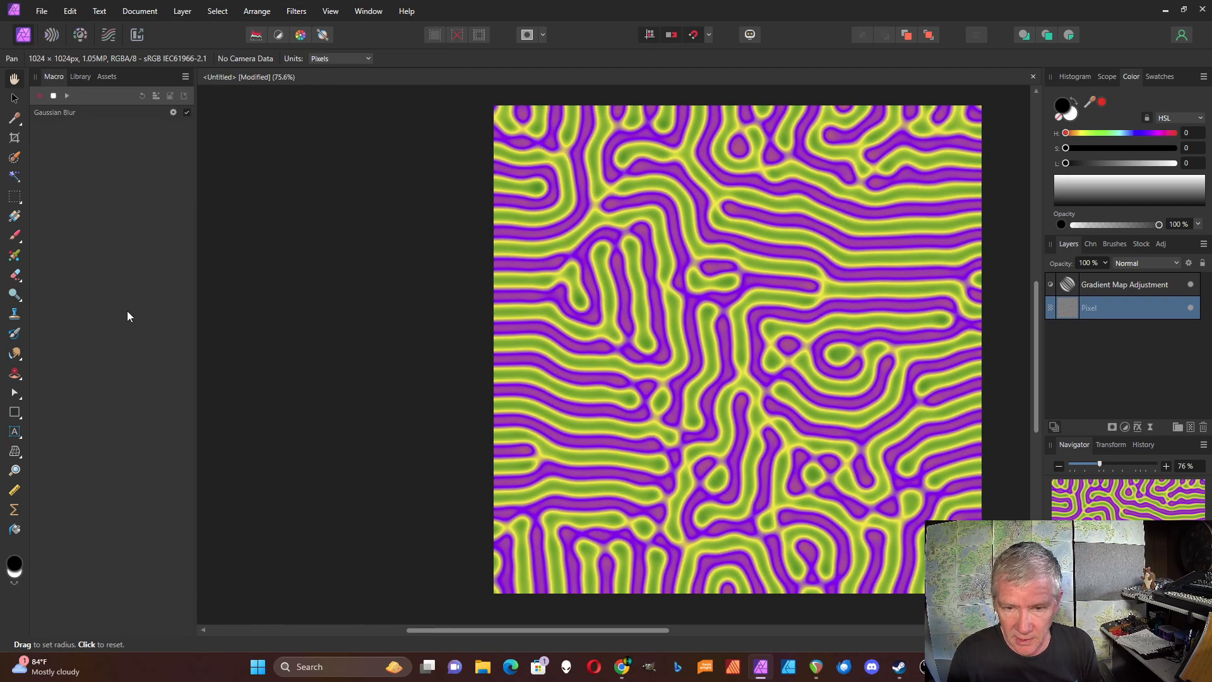
Step: Record a Procedural Texture on the Pixel layer using the Threshold preset, with a set to 4 and b slightly below halfway
{"action": "left_click", "coordinate": [15, 510]}
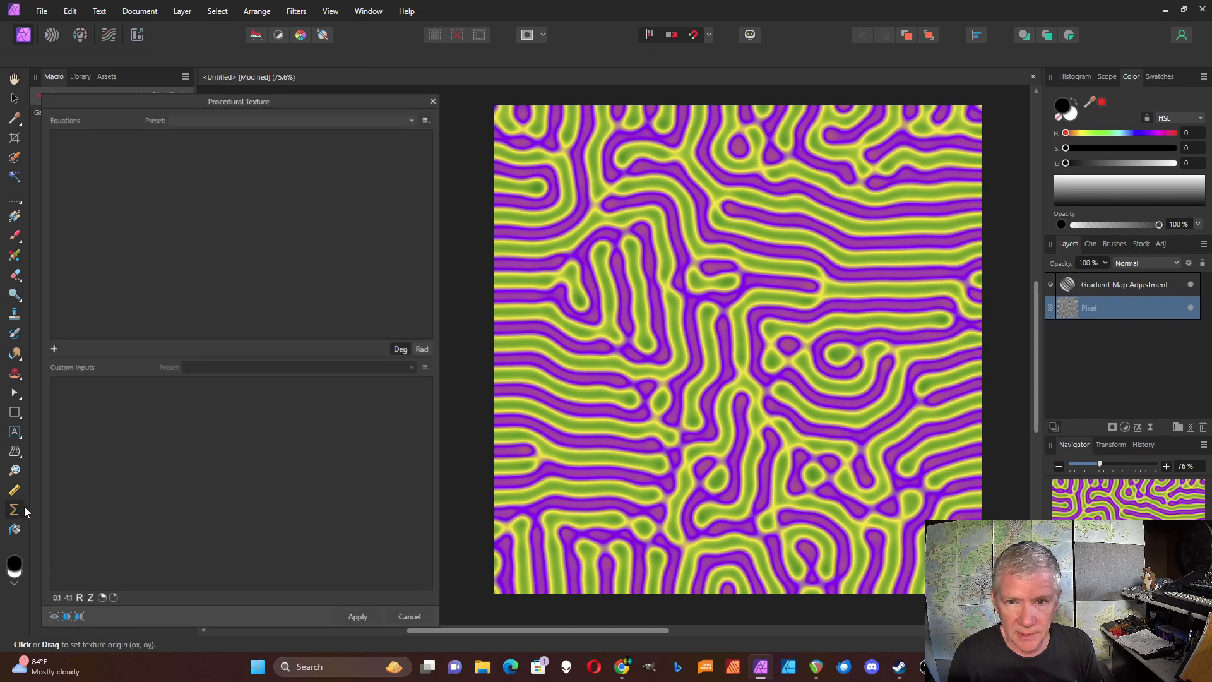
{"action": "left_click", "coordinate": [260, 117]}
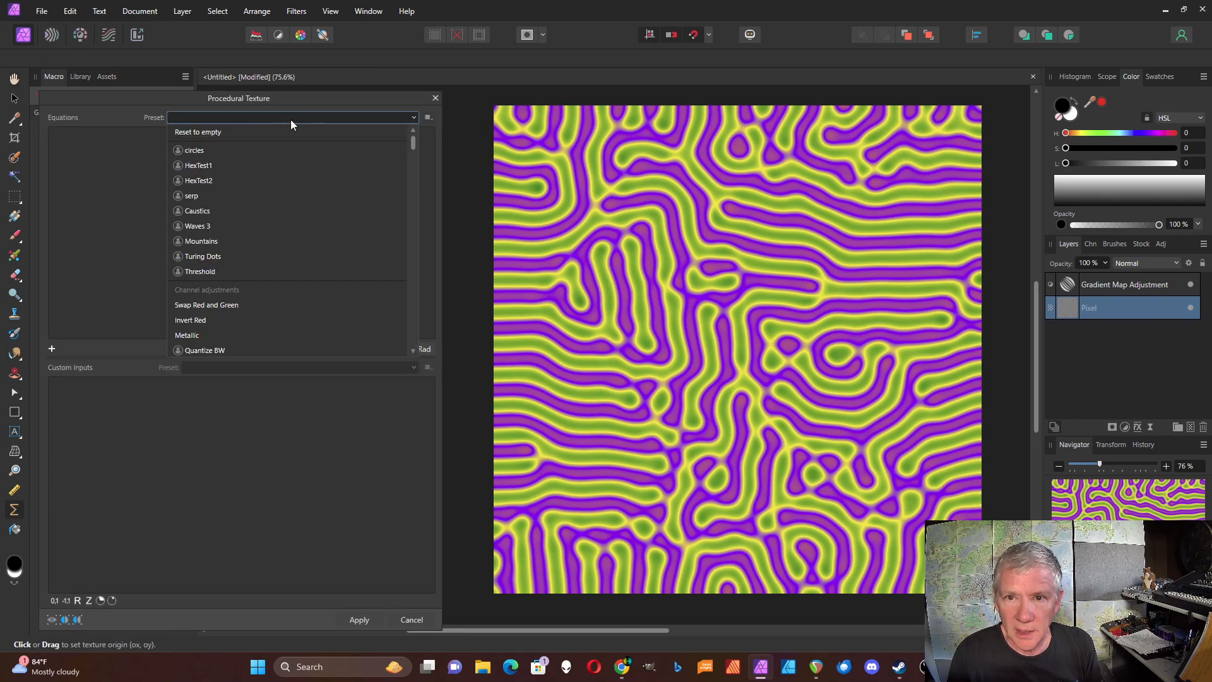
{"action": "left_click", "coordinate": [223, 272]}
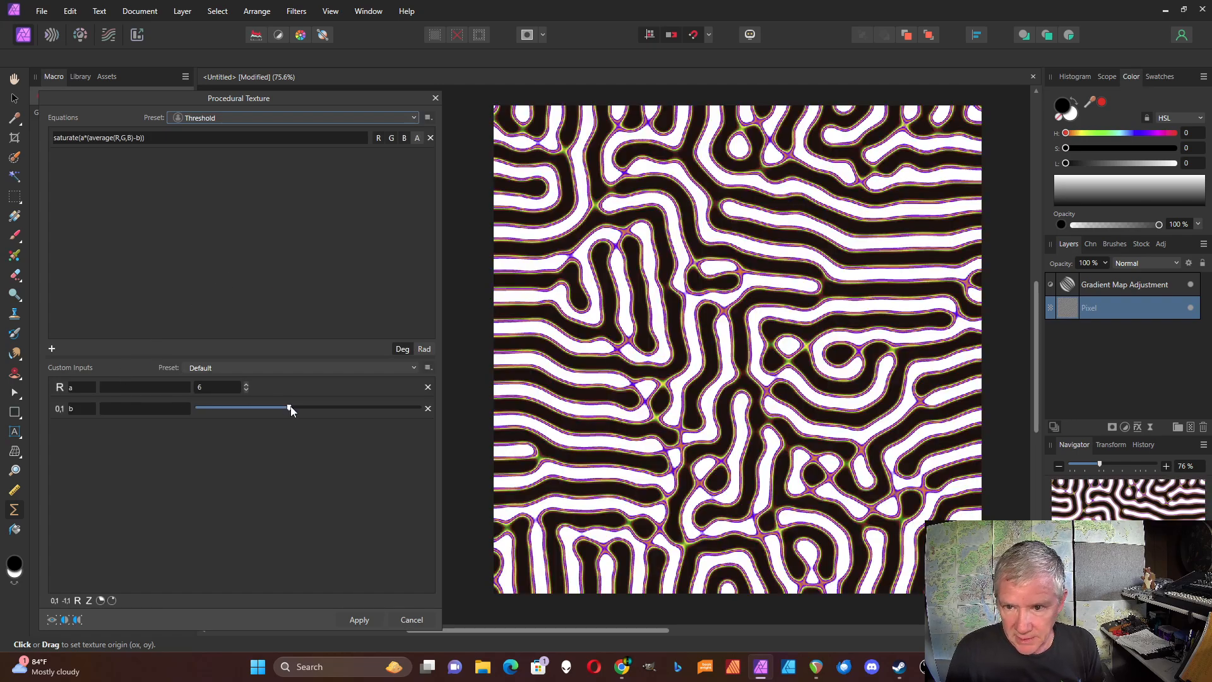
{"action": "left_click_drag", "start_coordinate": [291, 409], "coordinate": [315, 408]}
{"action": "left_click", "coordinate": [246, 390]}
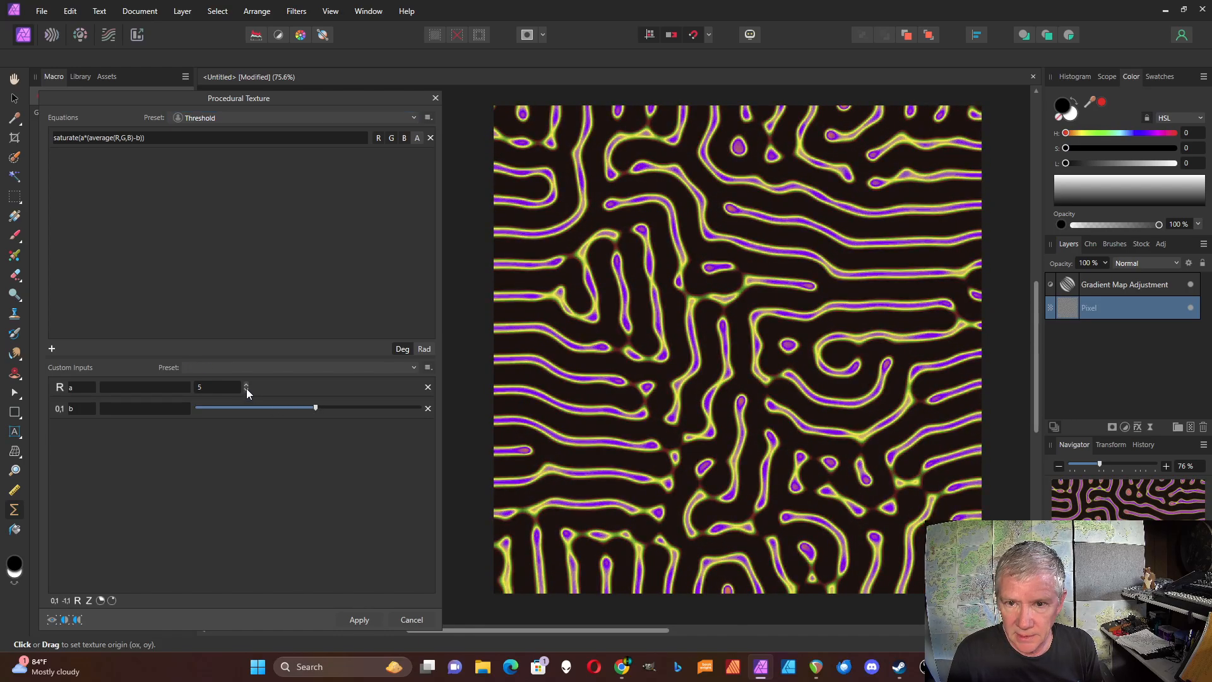
{"action": "left_click", "coordinate": [246, 390]}
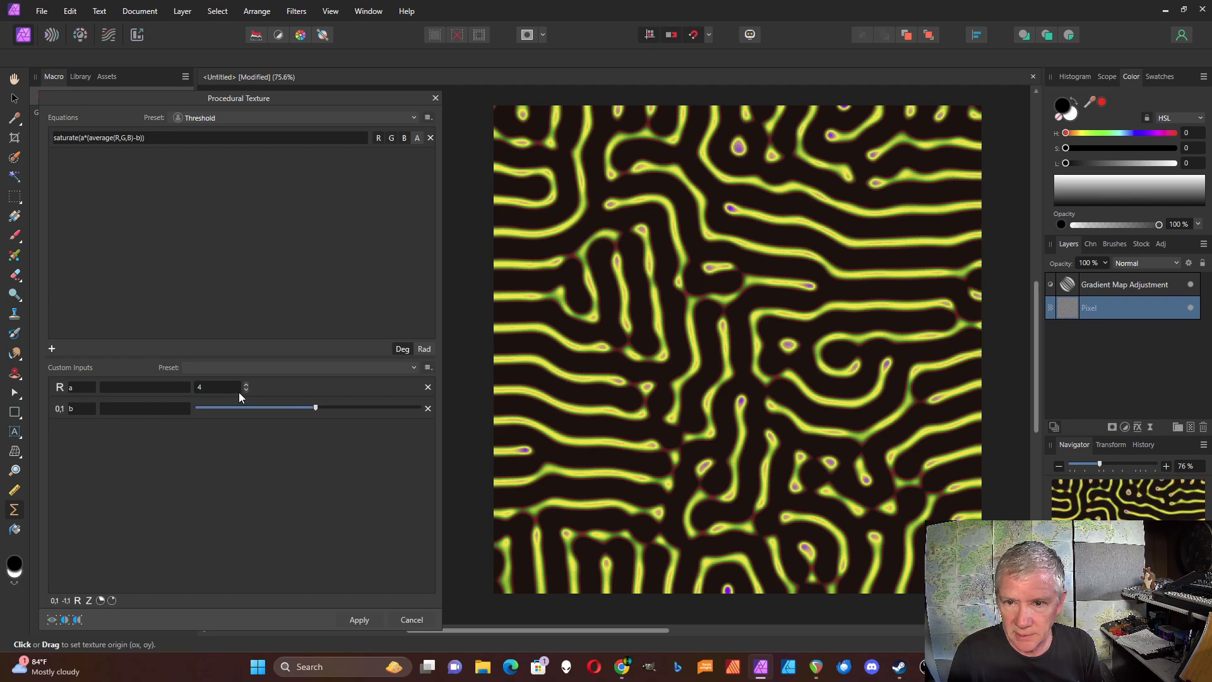
{"action": "left_click", "coordinate": [246, 390]}
{"action": "left_click", "coordinate": [246, 384]}
{"action": "left_click_drag", "start_coordinate": [315, 409], "coordinate": [288, 409]}
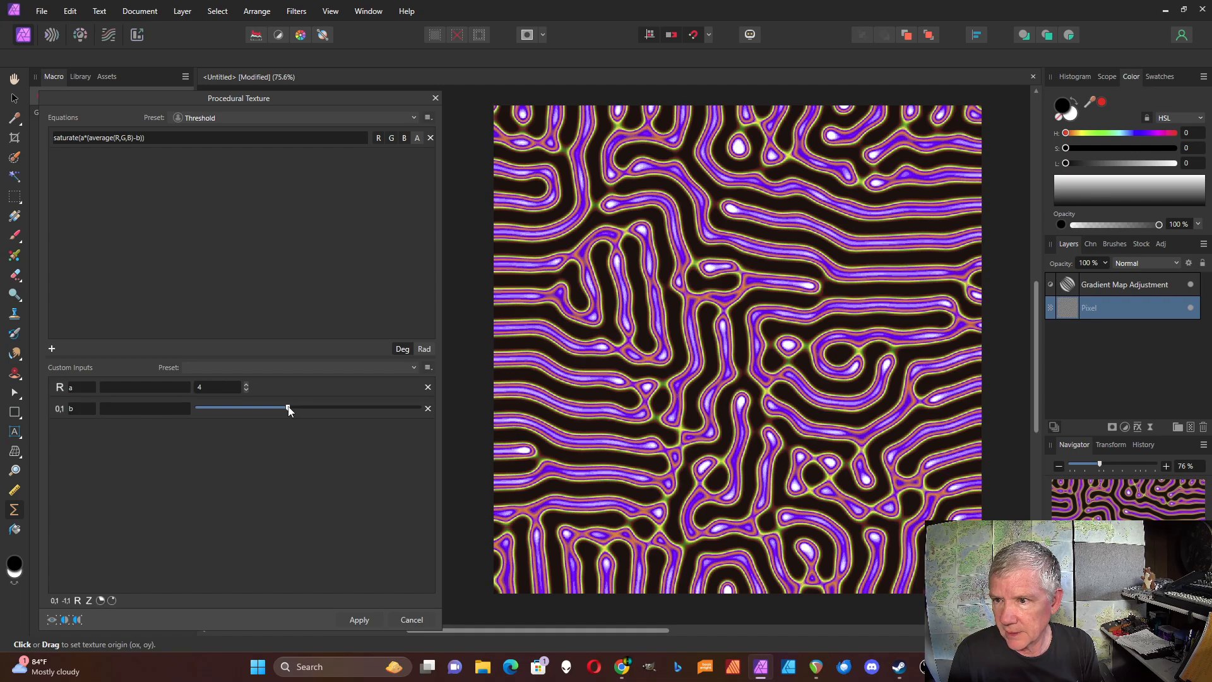
{"action": "left_click", "coordinate": [358, 618]}
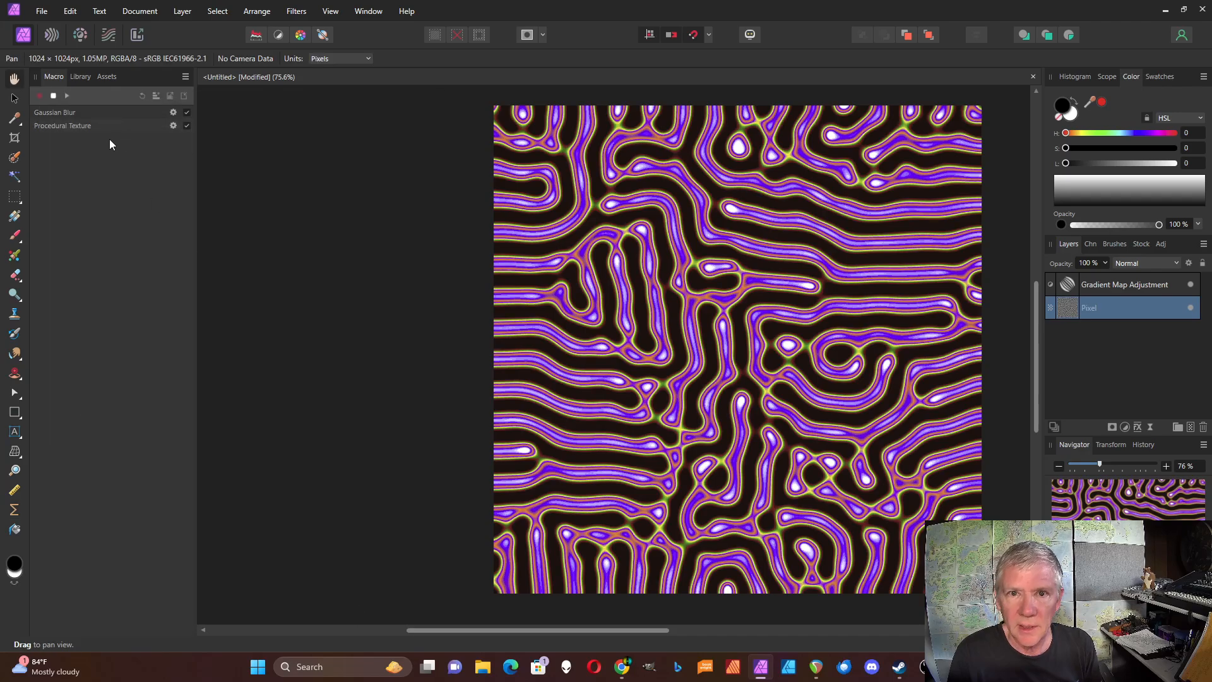
Step: Record a monochrome High Pass with a 10 px radius as the macro's third action and stop recording
{"action": "left_click", "coordinate": [296, 10]}
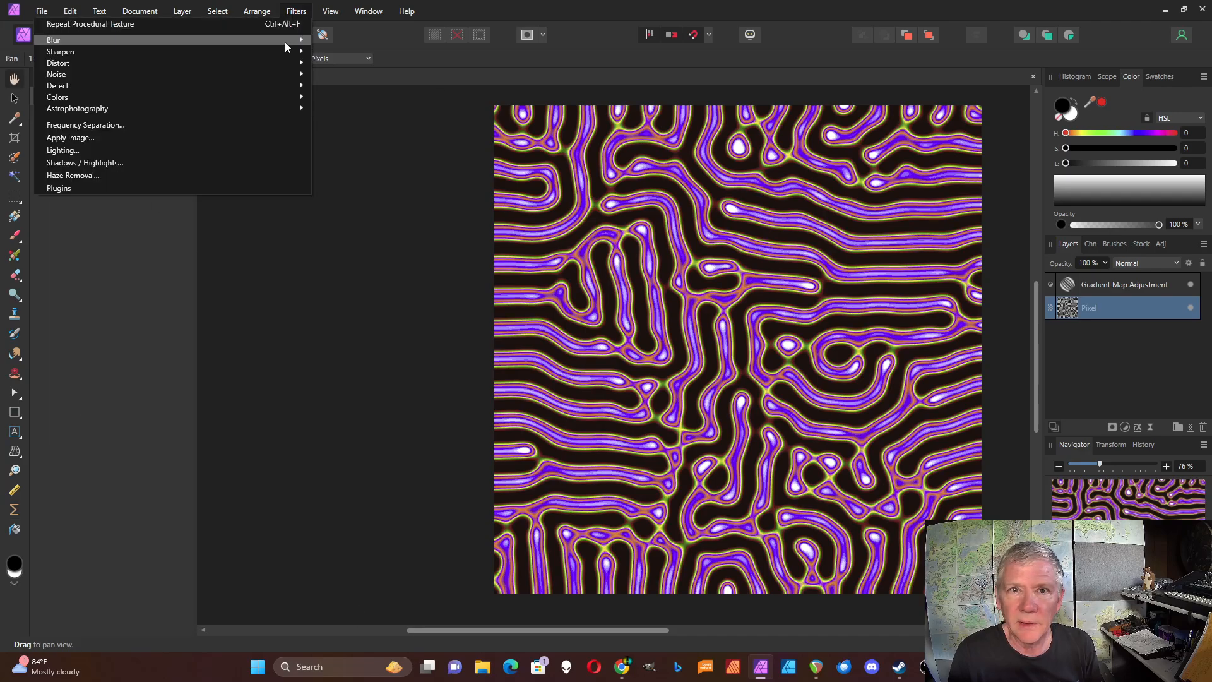
{"action": "mouse_move", "coordinate": [286, 54]}
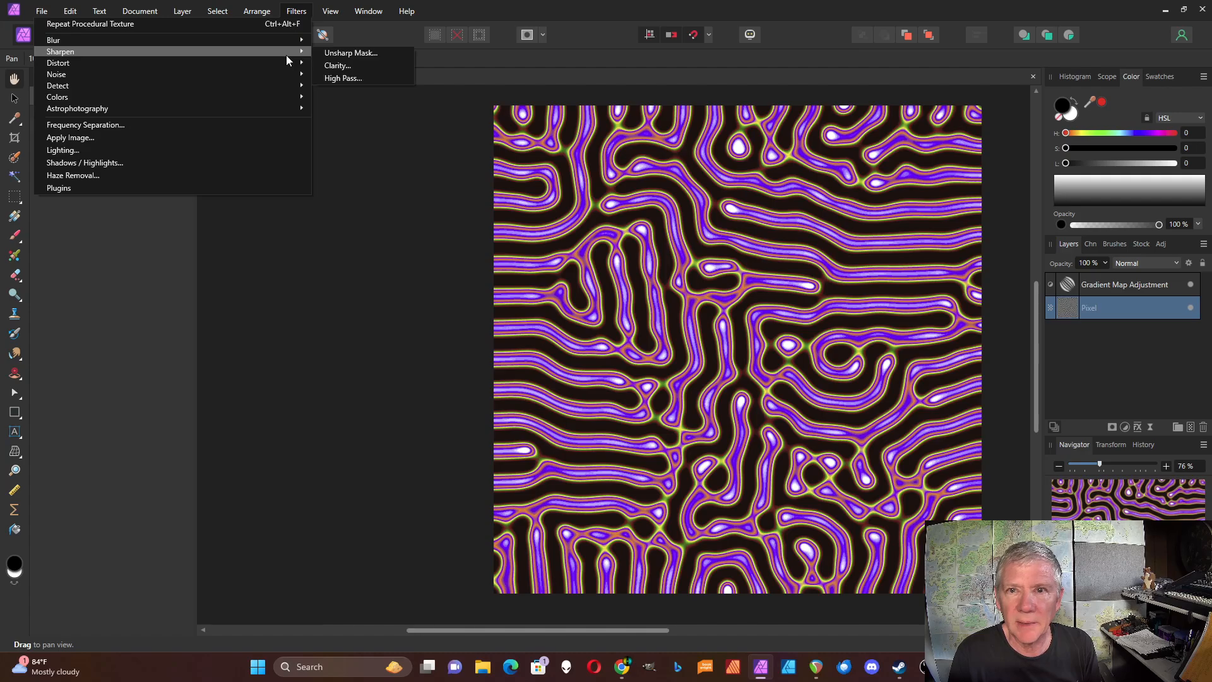
{"action": "left_click", "coordinate": [353, 74]}
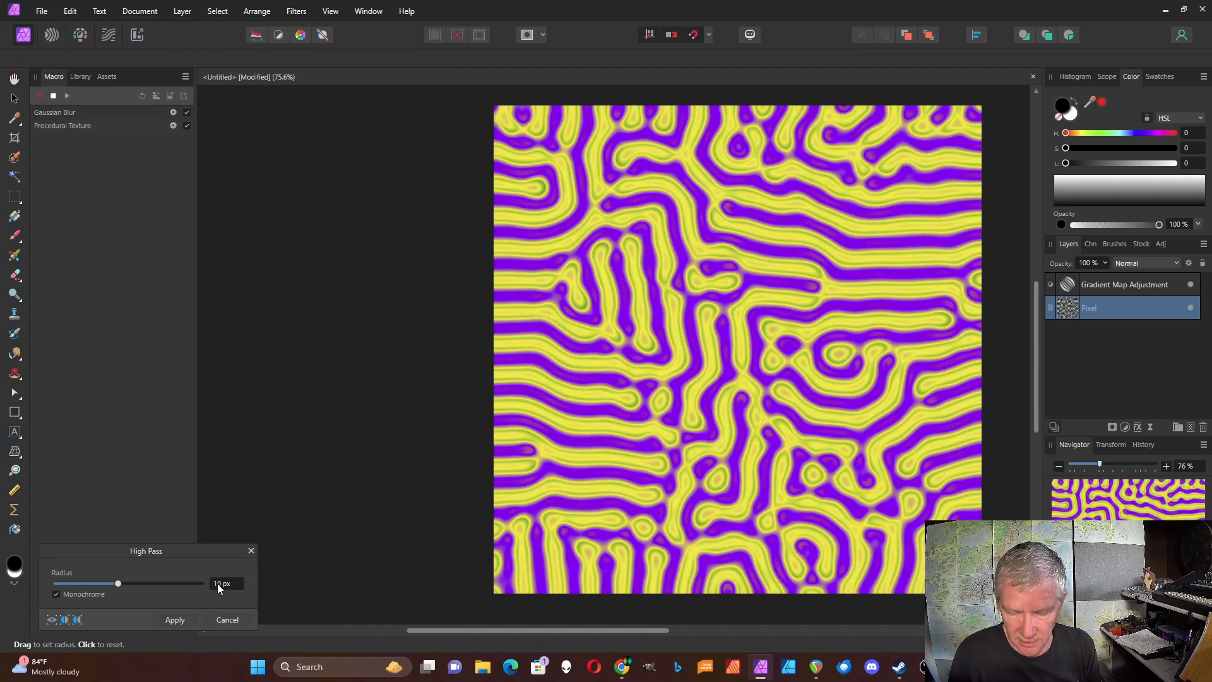
{"action": "left_click", "coordinate": [173, 621]}
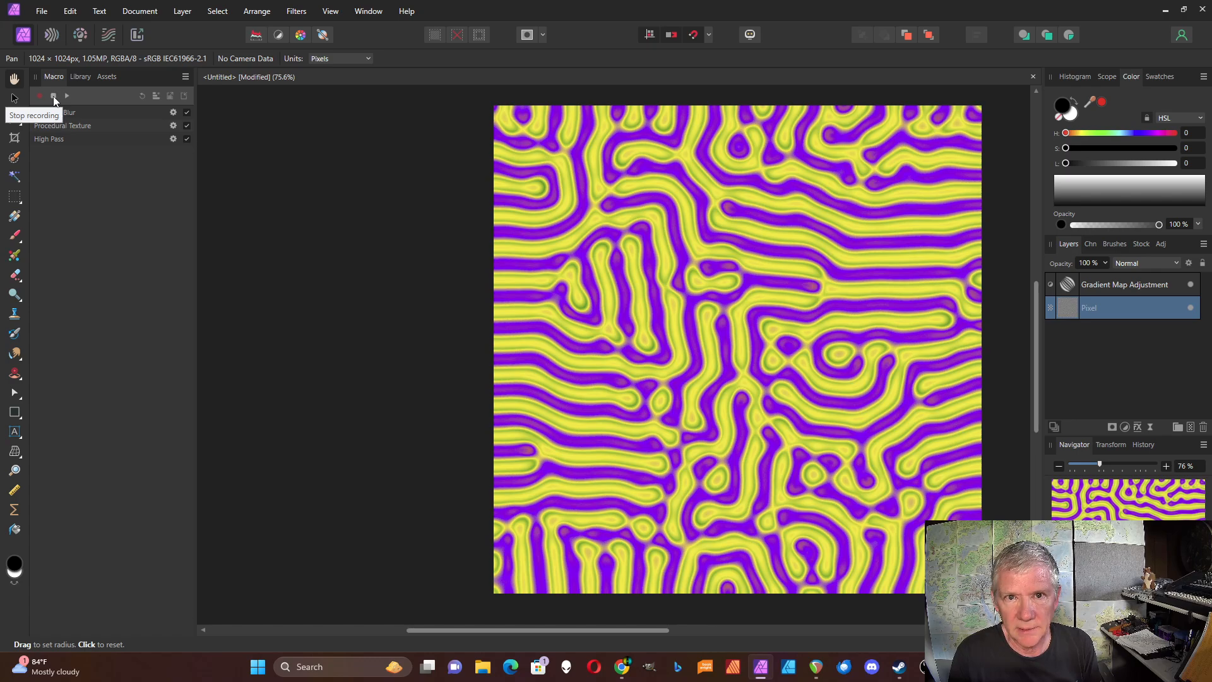
{"action": "left_click", "coordinate": [54, 96]}
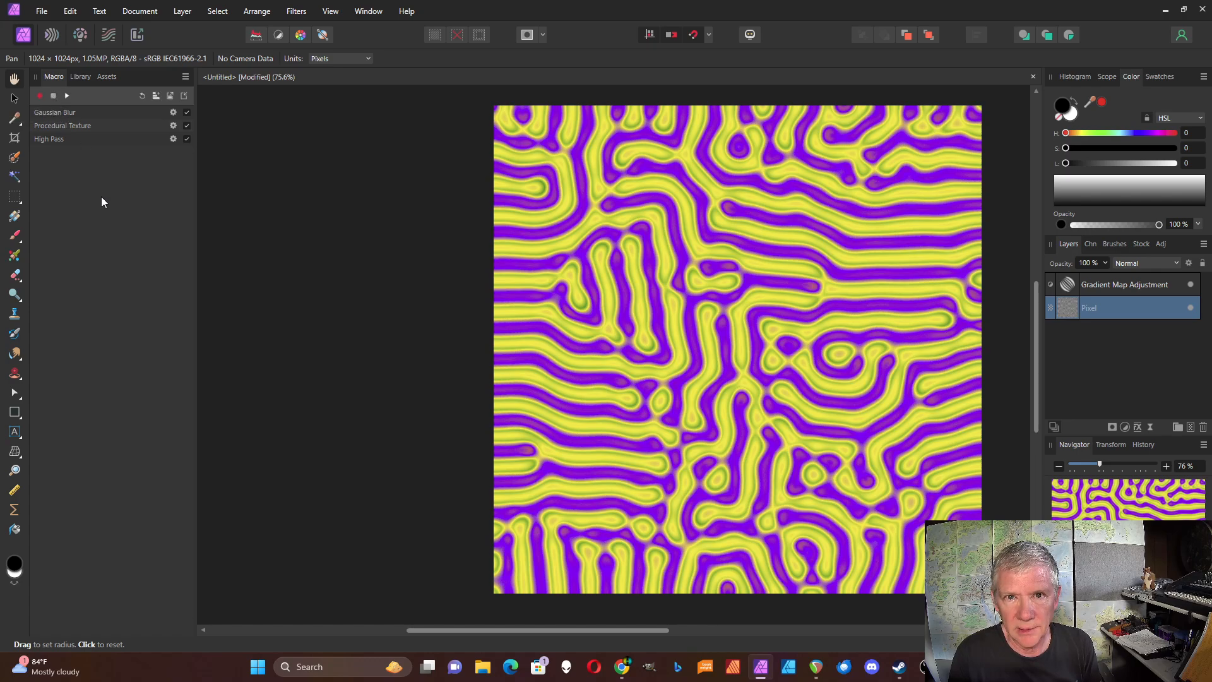
Step: Play the new macro about fifteen times on the Pixel layer to grow a fine pattern of beaded stripes
{"action": "left_click", "coordinate": [66, 96]}
{"action": "left_click", "coordinate": [66, 96]}
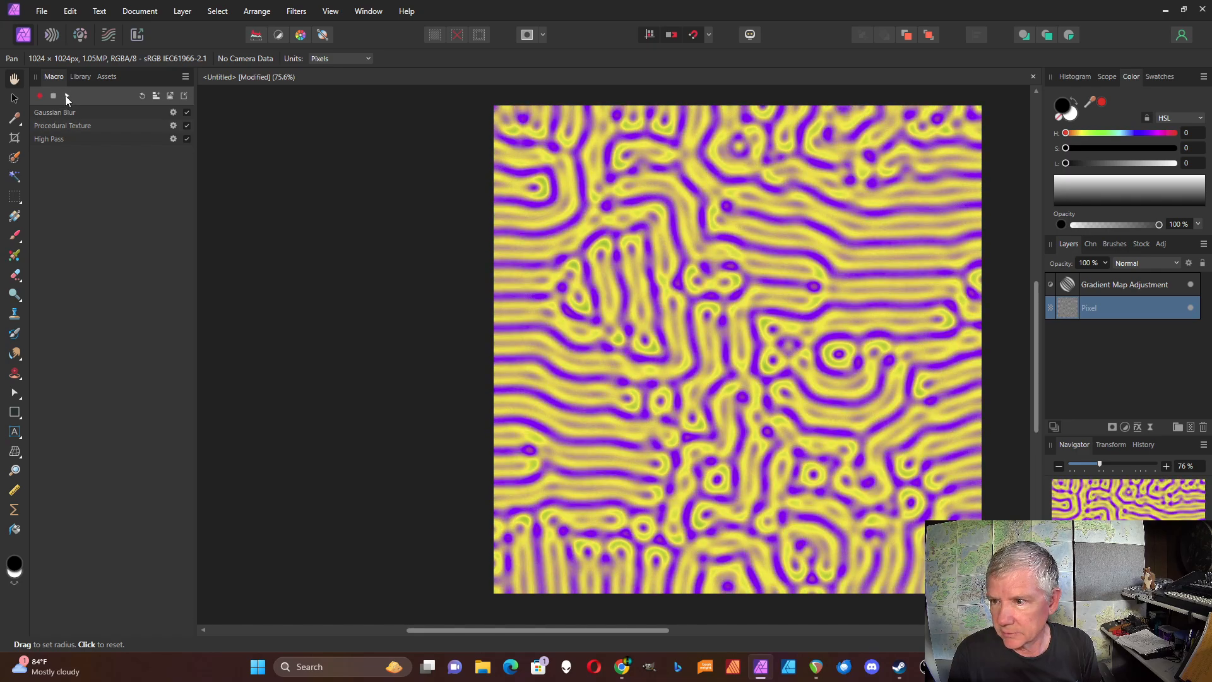
{"action": "left_click", "coordinate": [66, 96]}
{"action": "left_click", "coordinate": [66, 96]}
{"action": "left_click", "coordinate": [65, 96]}
{"action": "left_click", "coordinate": [66, 96]}
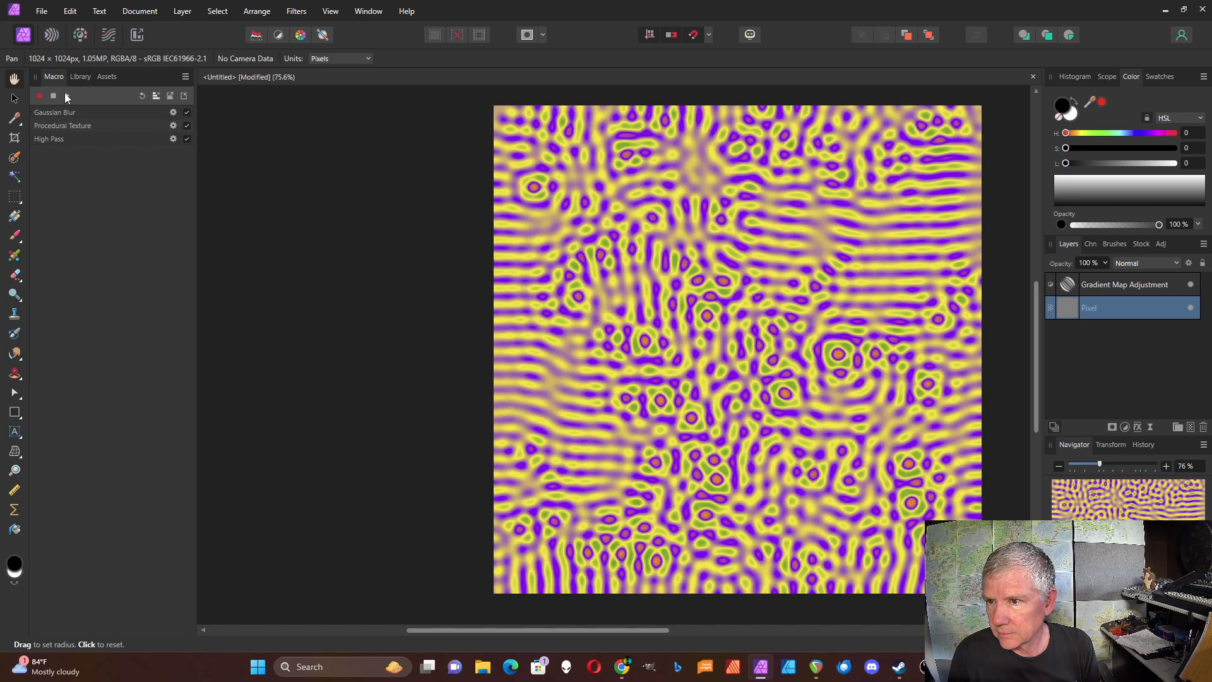
{"action": "left_click", "coordinate": [65, 95]}
{"action": "left_click", "coordinate": [65, 95]}
{"action": "left_click", "coordinate": [66, 95]}
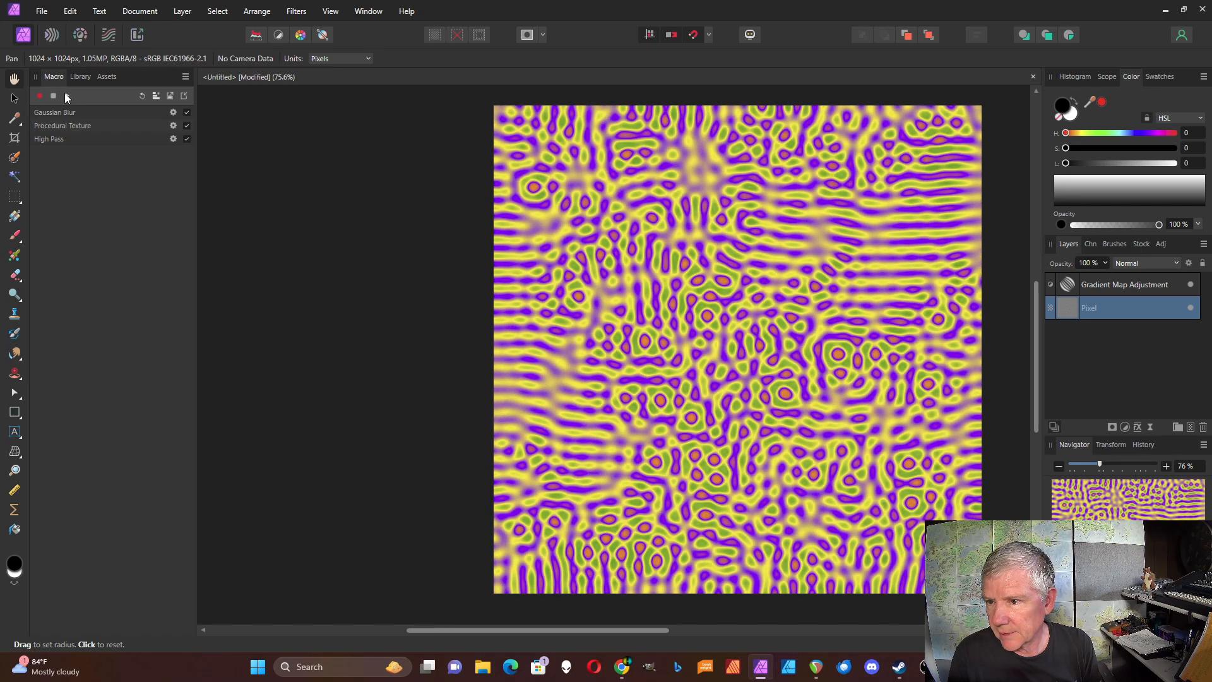
{"action": "left_click", "coordinate": [66, 96]}
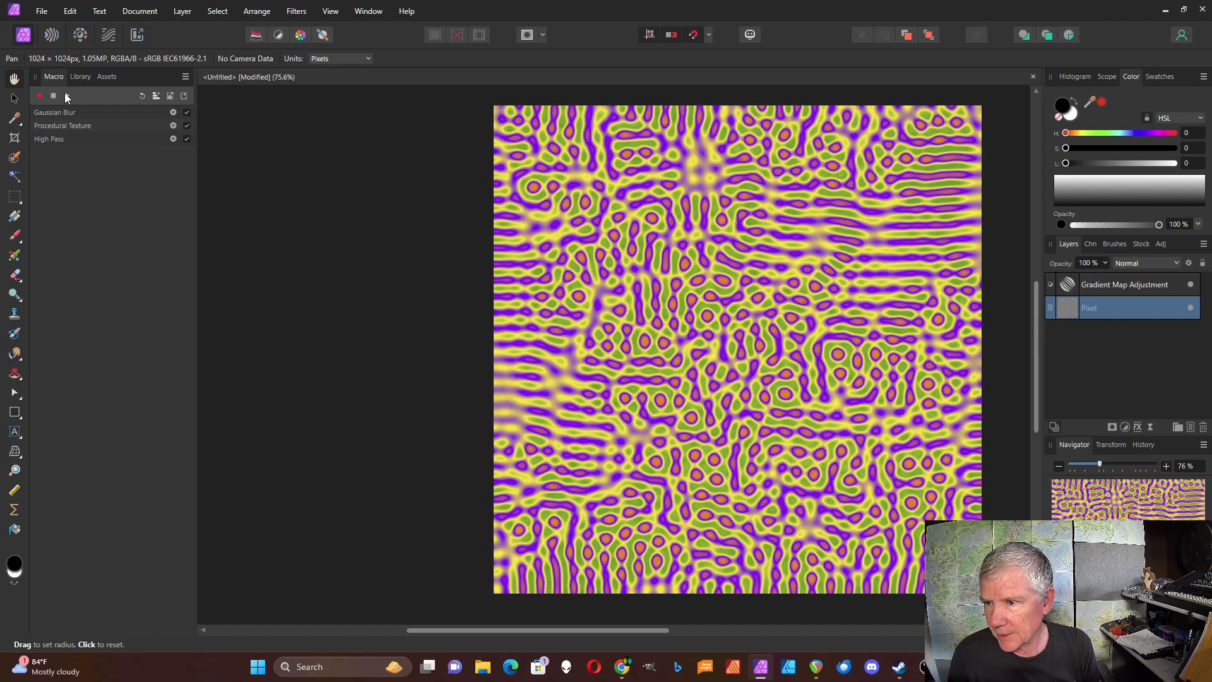
{"action": "left_click", "coordinate": [66, 97]}
{"action": "left_click", "coordinate": [65, 96]}
{"action": "left_click", "coordinate": [65, 97]}
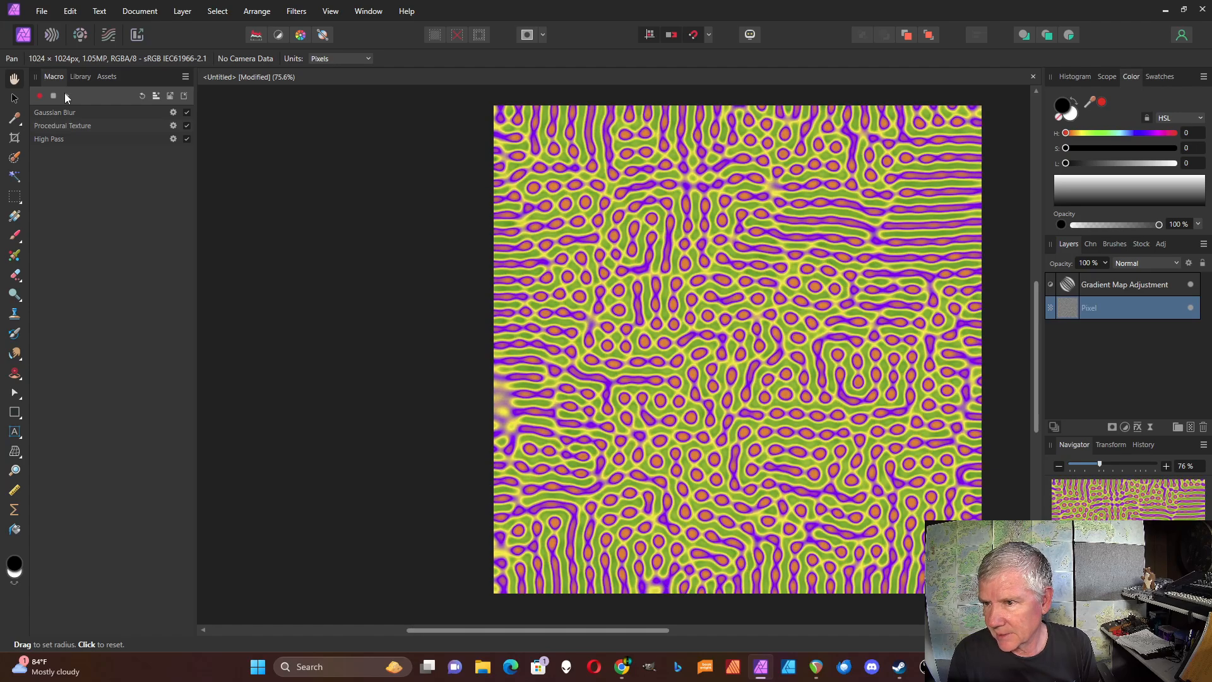
{"action": "left_click", "coordinate": [65, 97]}
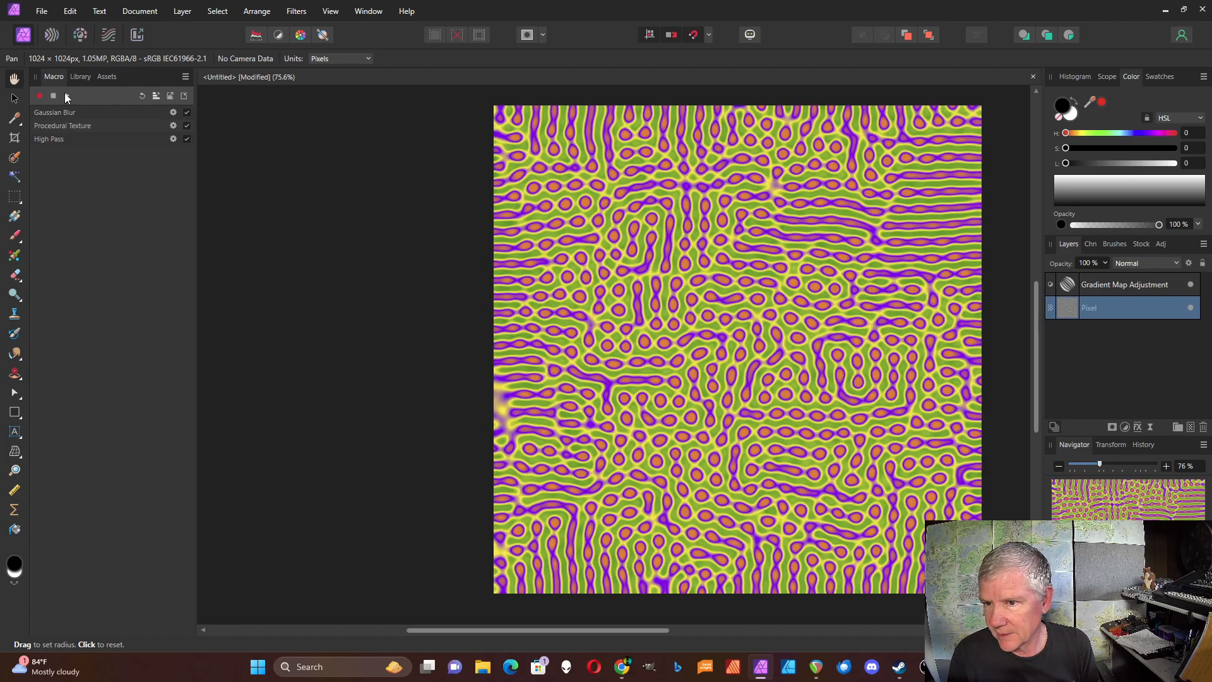
{"action": "left_click", "coordinate": [66, 97]}
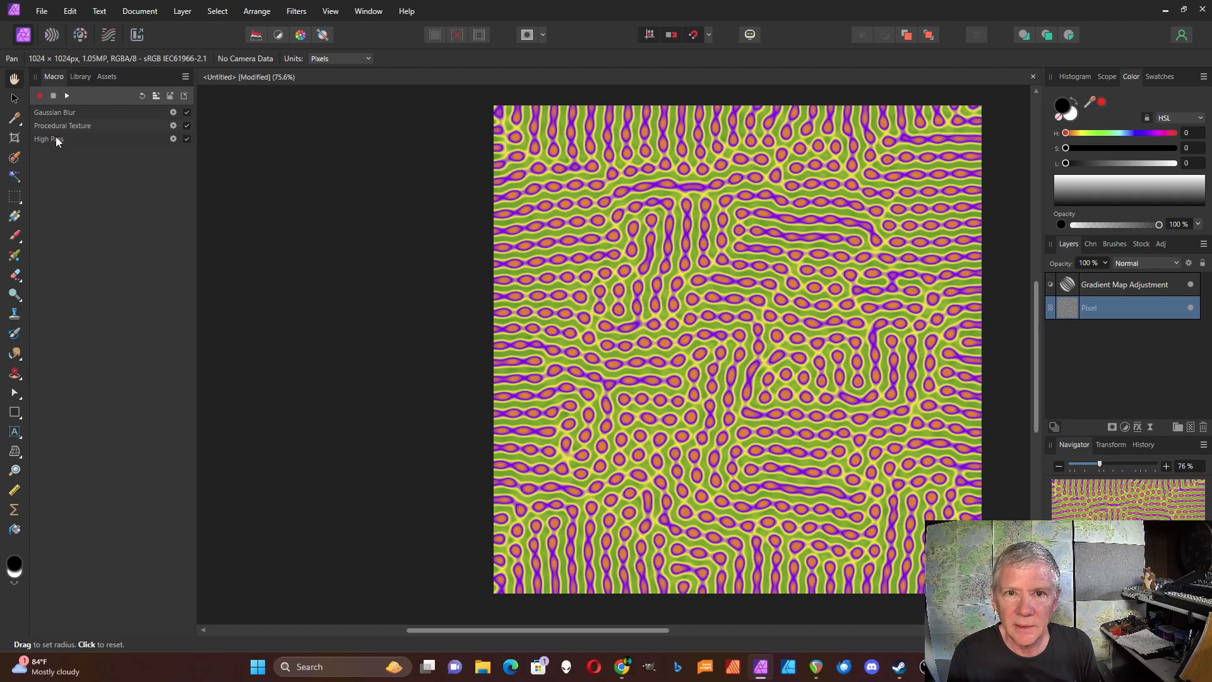
Step: Set the radius of the macro's High Pass action to 20 px
{"action": "left_click", "coordinate": [172, 139]}
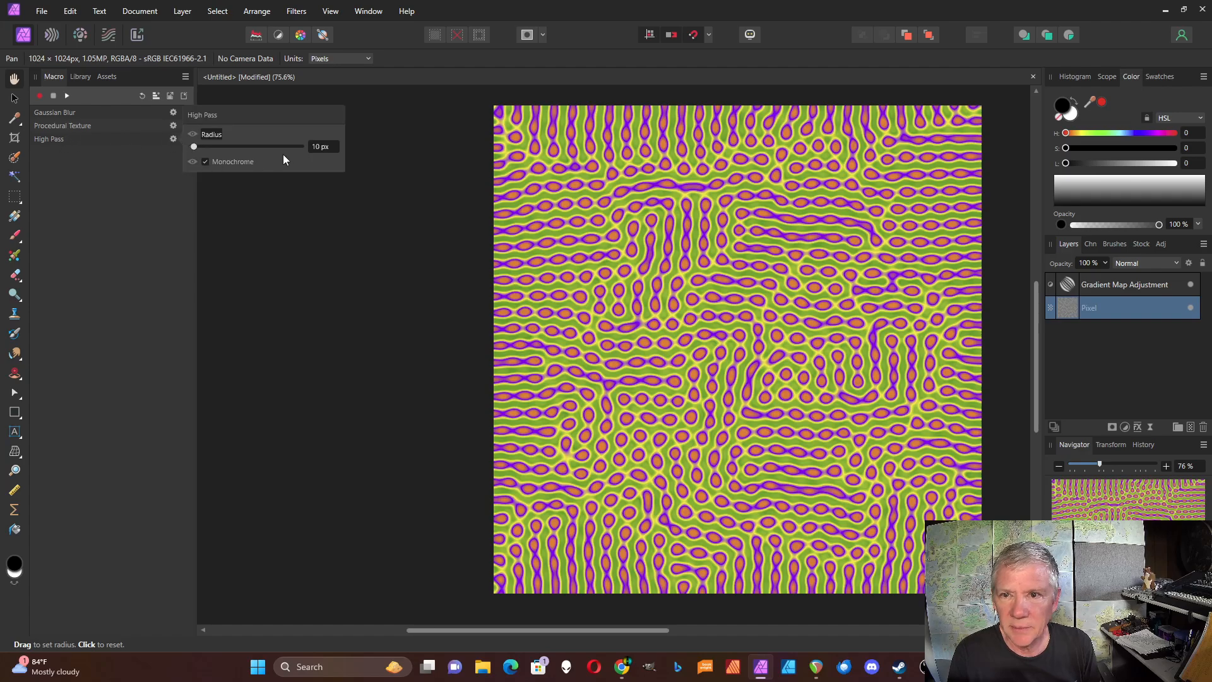
{"action": "left_click", "coordinate": [319, 147]}
{"action": "type", "text": "10"}
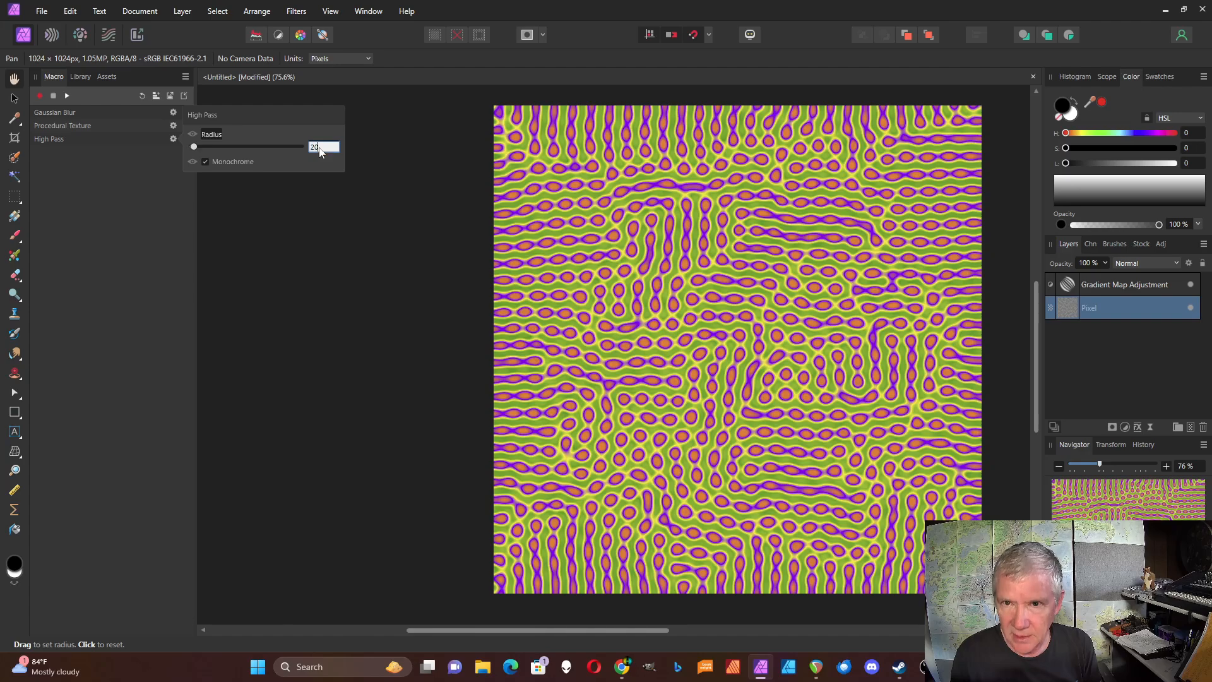
{"action": "left_click", "coordinate": [104, 190]}
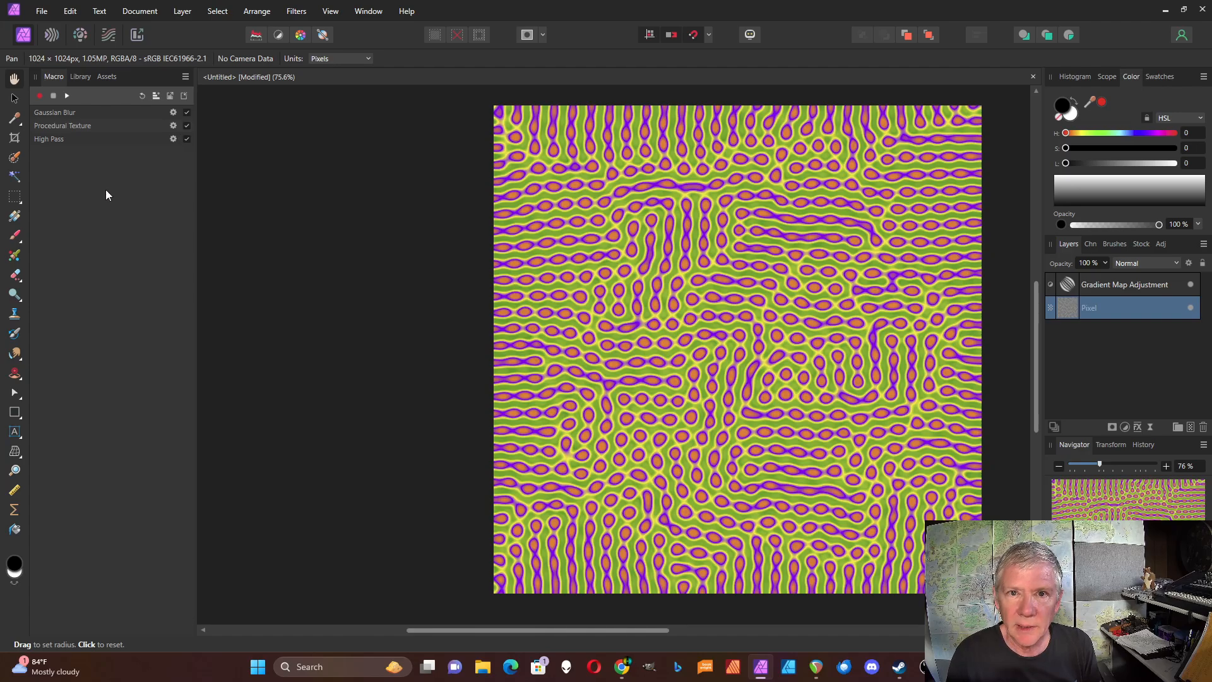
Step: Play the macro with the 20 px High Pass about thirty times on the Pixel layer to form separate blobs and short bars
{"action": "left_click", "coordinate": [67, 95]}
{"action": "left_click", "coordinate": [67, 95]}
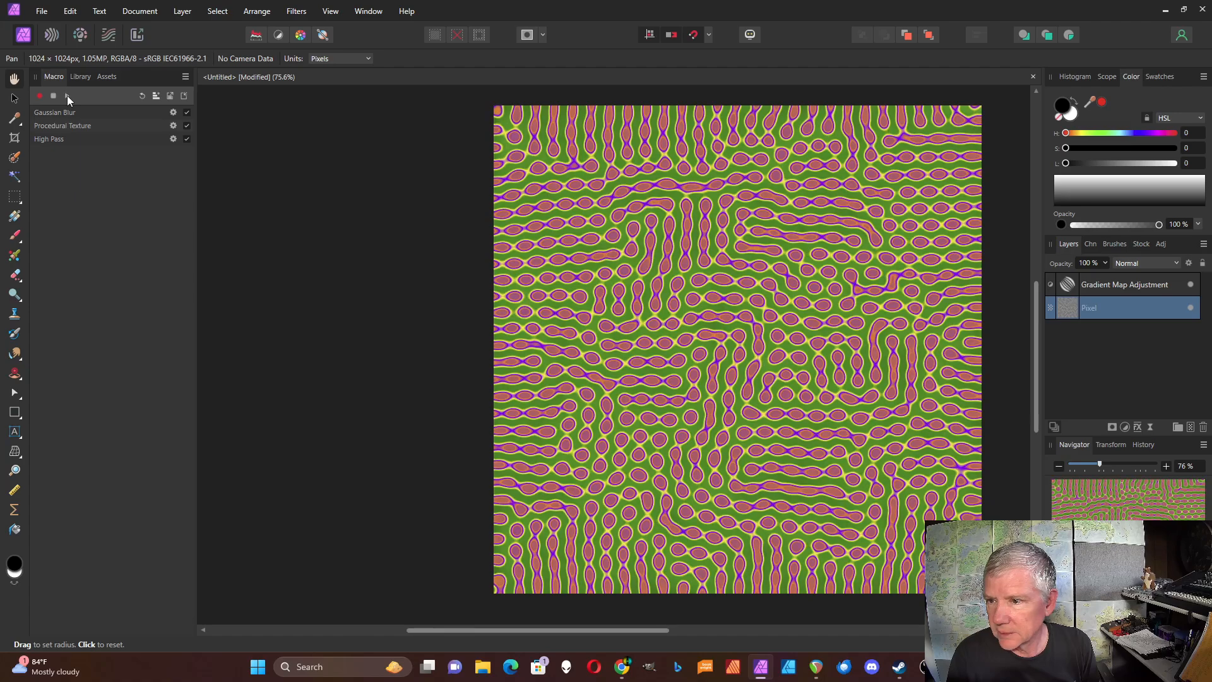
{"action": "left_click", "coordinate": [67, 97]}
{"action": "left_click", "coordinate": [67, 97]}
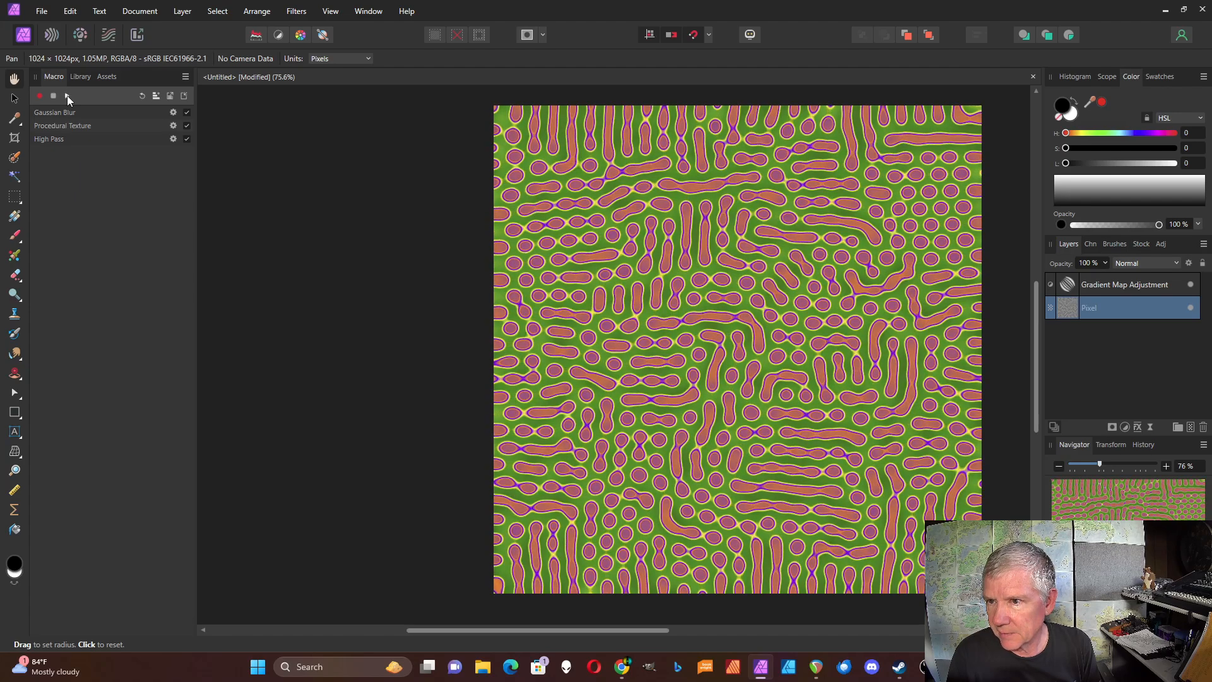
{"action": "left_click", "coordinate": [67, 97]}
{"action": "left_click", "coordinate": [66, 96]}
{"action": "left_click", "coordinate": [67, 96]}
{"action": "left_click", "coordinate": [67, 96]}
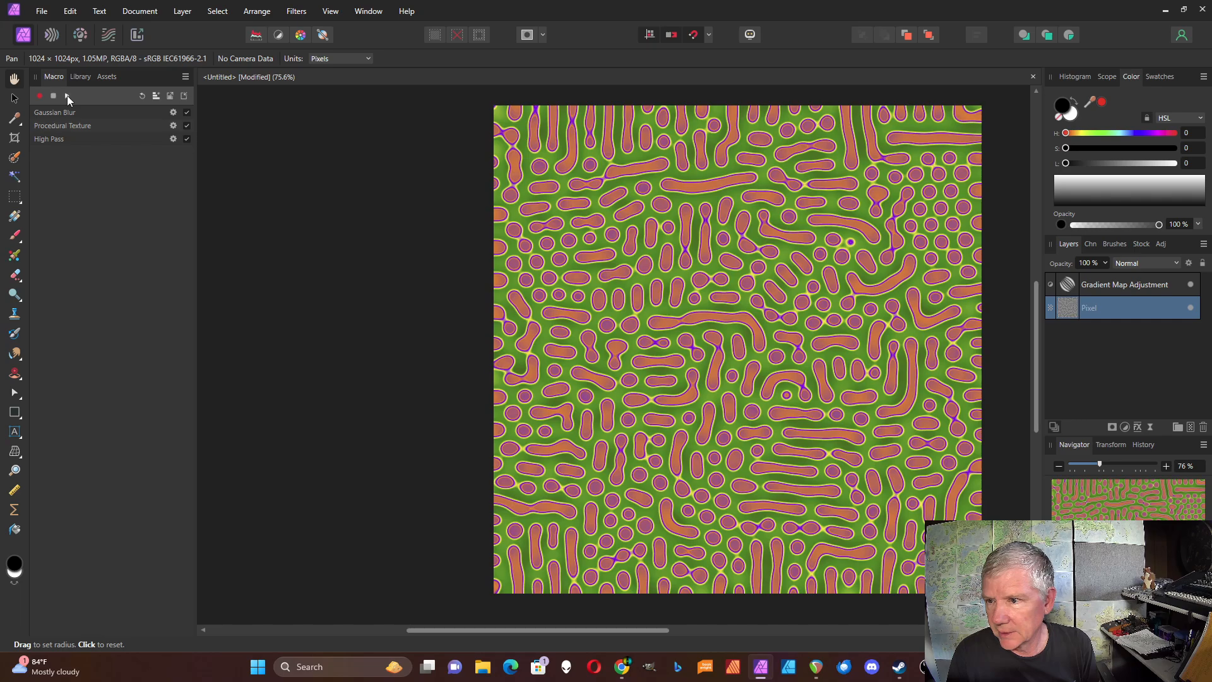
{"action": "left_click", "coordinate": [67, 97]}
{"action": "left_click", "coordinate": [67, 96]}
{"action": "left_click", "coordinate": [67, 96]}
{"action": "left_click", "coordinate": [67, 96]}
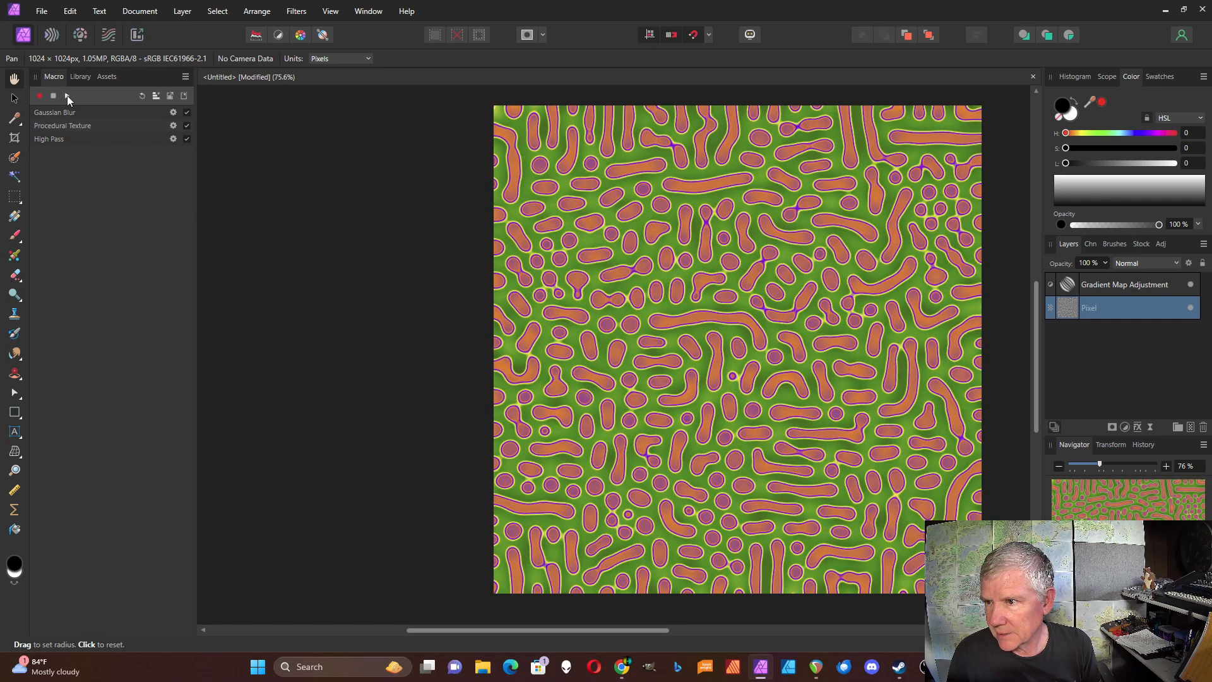
{"action": "left_click", "coordinate": [67, 97]}
{"action": "left_click", "coordinate": [67, 97]}
{"action": "left_click", "coordinate": [67, 97]}
{"action": "left_click", "coordinate": [67, 97]}
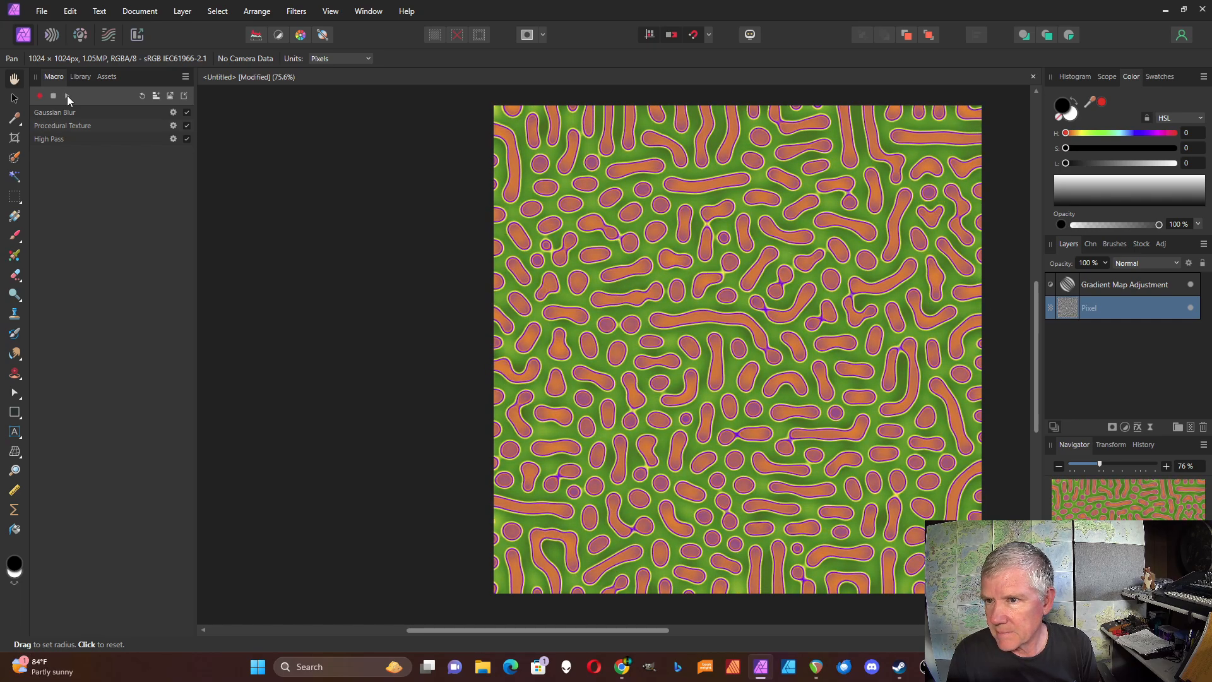
{"action": "left_click", "coordinate": [67, 96]}
{"action": "left_click", "coordinate": [67, 96]}
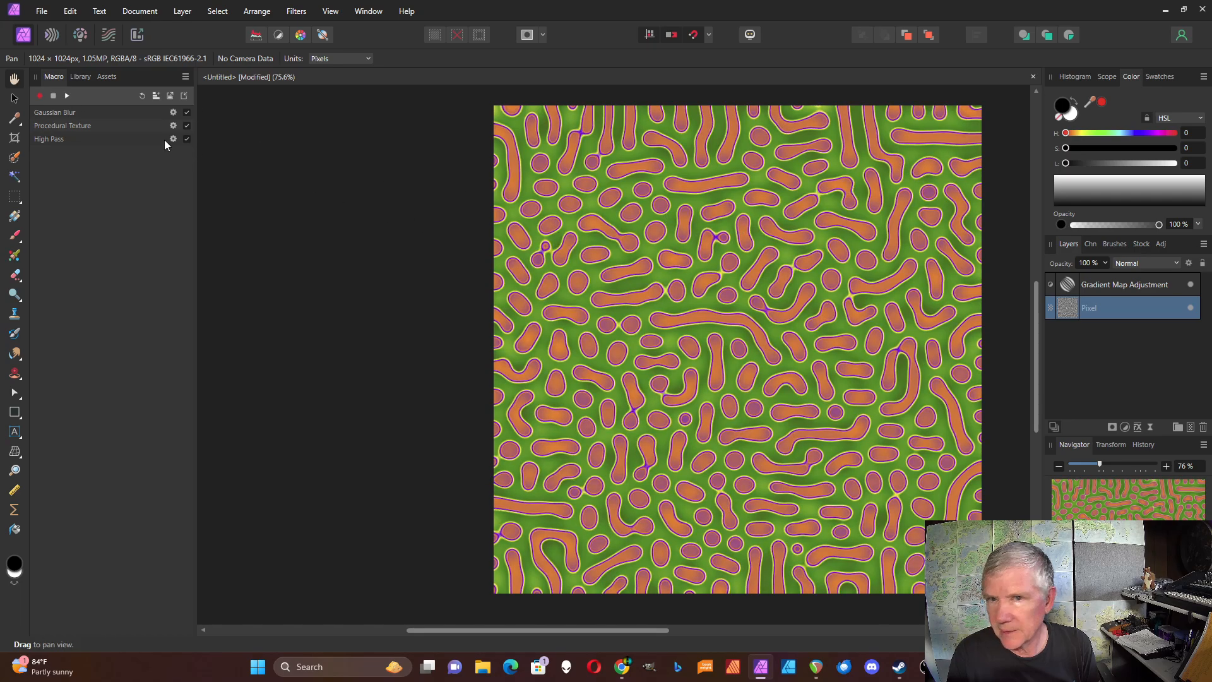
{"action": "left_click", "coordinate": [67, 97]}
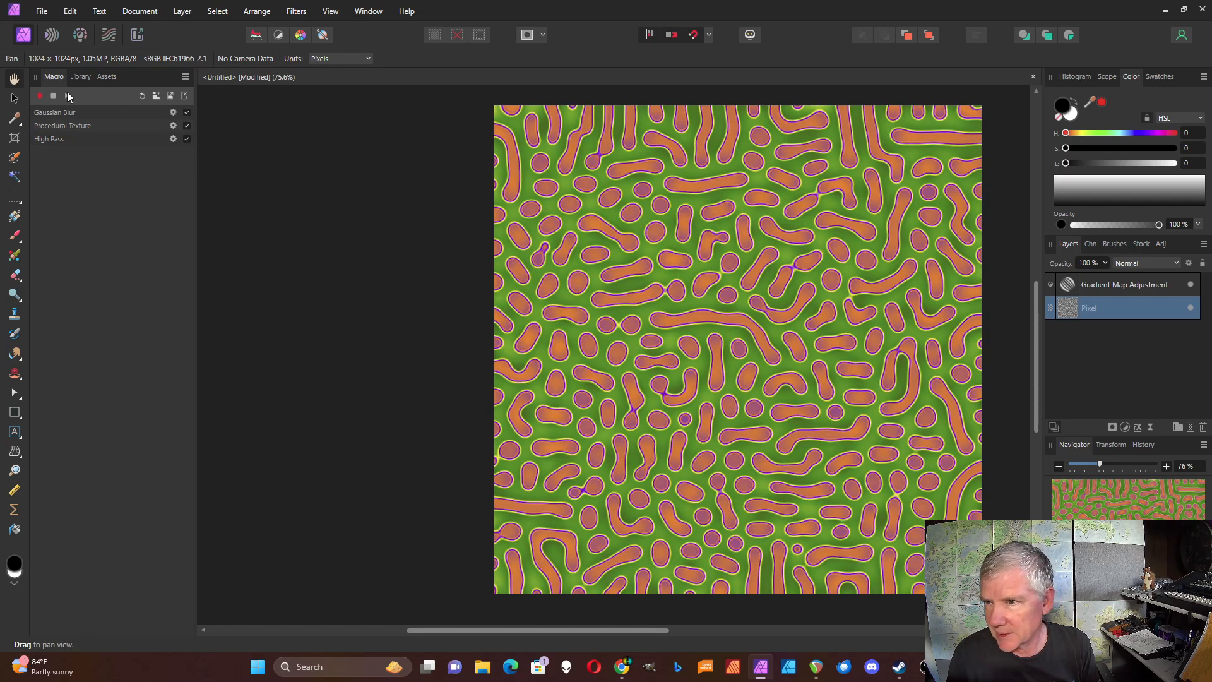
{"action": "left_click", "coordinate": [68, 96]}
{"action": "left_click", "coordinate": [67, 96]}
{"action": "left_click", "coordinate": [67, 97]}
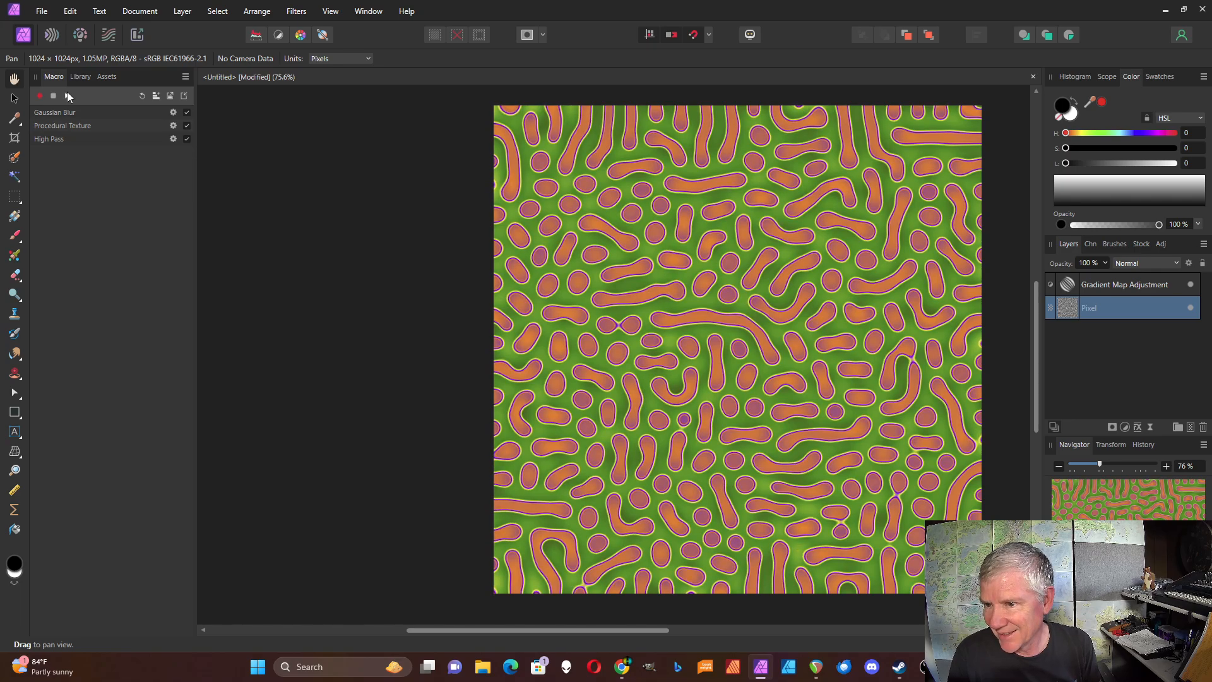
{"action": "left_click", "coordinate": [68, 97]}
{"action": "left_click", "coordinate": [67, 97]}
{"action": "left_click", "coordinate": [68, 97]}
{"action": "left_click", "coordinate": [67, 97]}
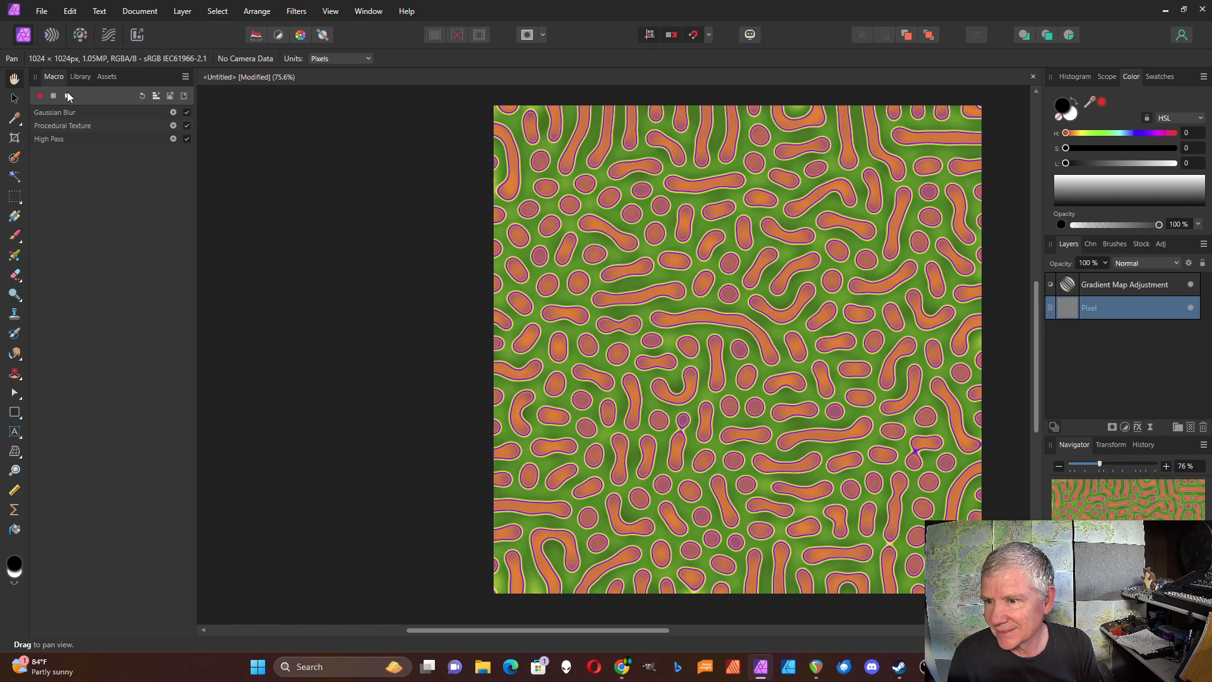
{"action": "left_click", "coordinate": [67, 97]}
{"action": "left_click", "coordinate": [68, 97]}
{"action": "left_click", "coordinate": [68, 97]}
{"action": "left_click", "coordinate": [67, 97]}
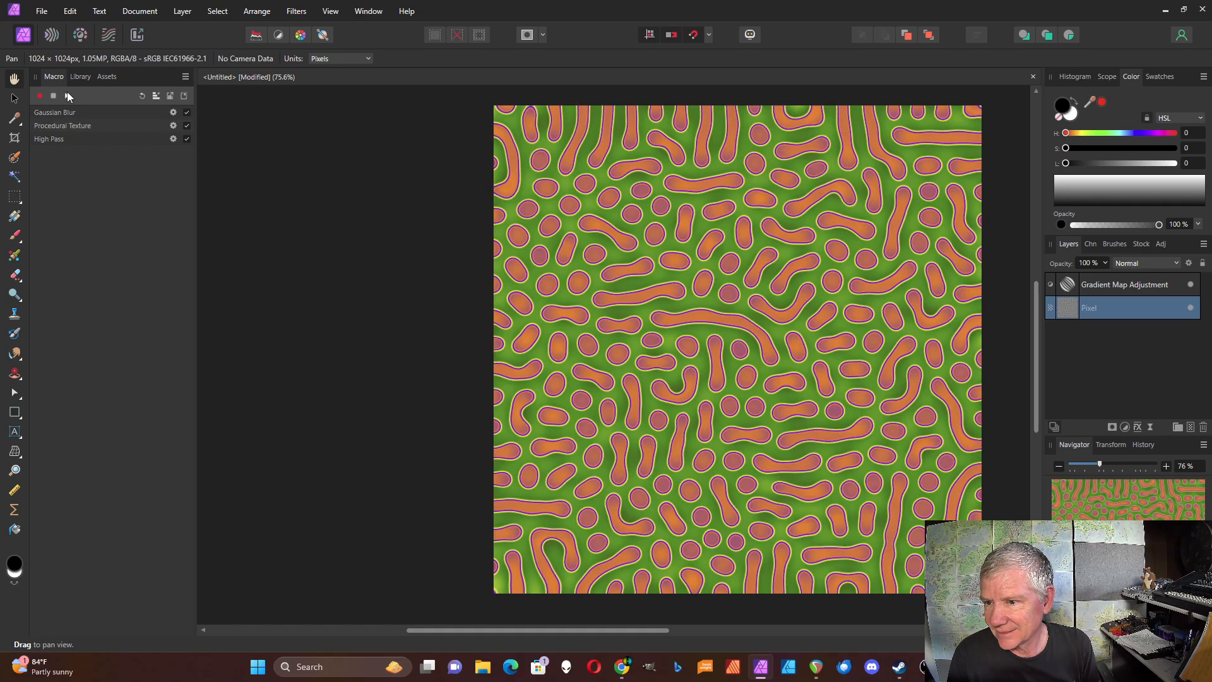
{"action": "left_click", "coordinate": [67, 96]}
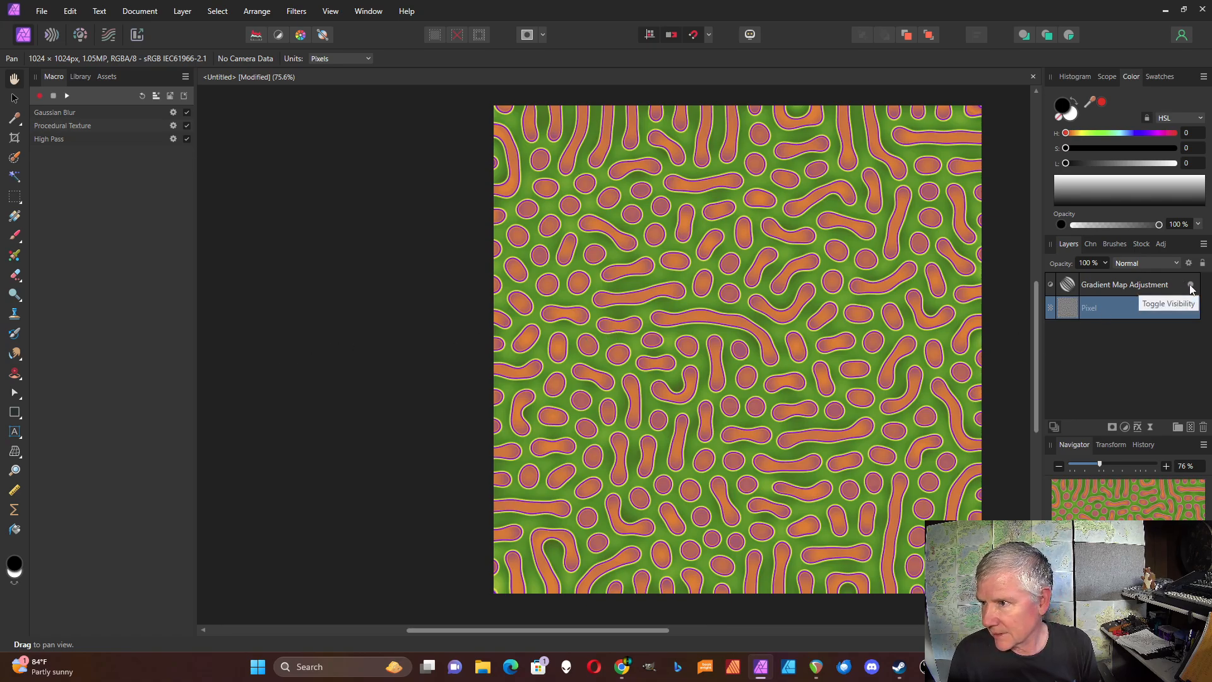
Step: Add the white two-line text "Plasma Portal" in BankGothic Md BT between the Gradient Map and Pixel layers, and select it
{"action": "left_click", "coordinate": [15, 432]}
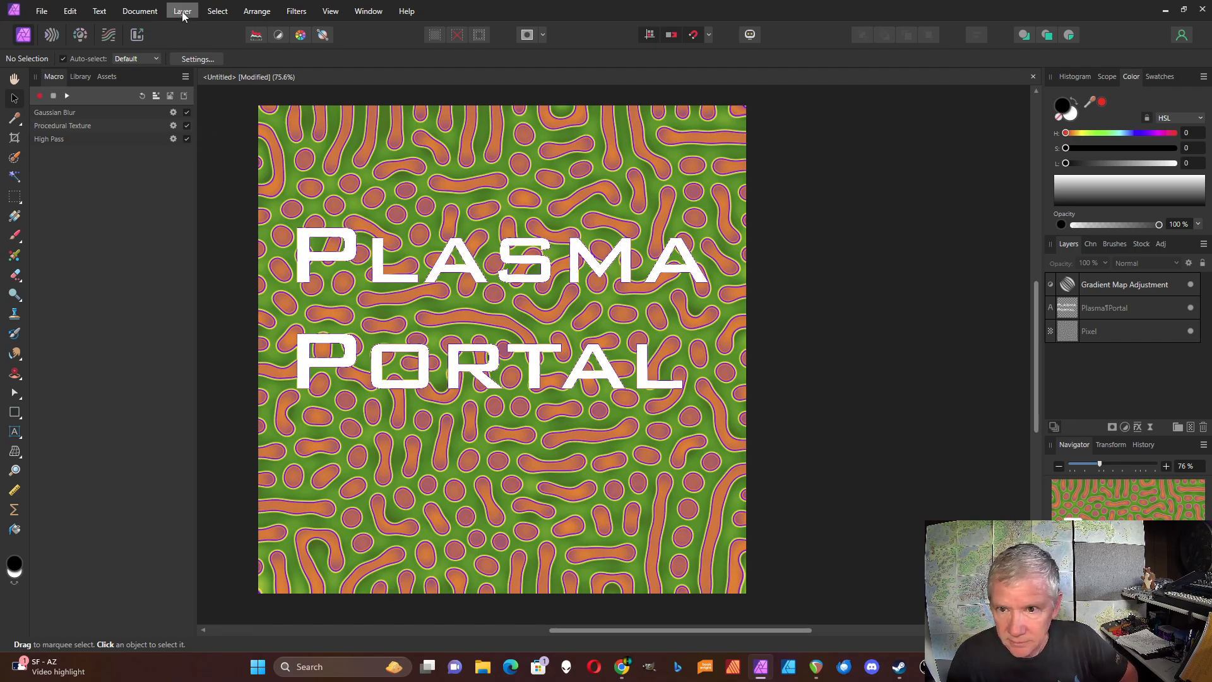
{"action": "left_click", "coordinate": [473, 256]}
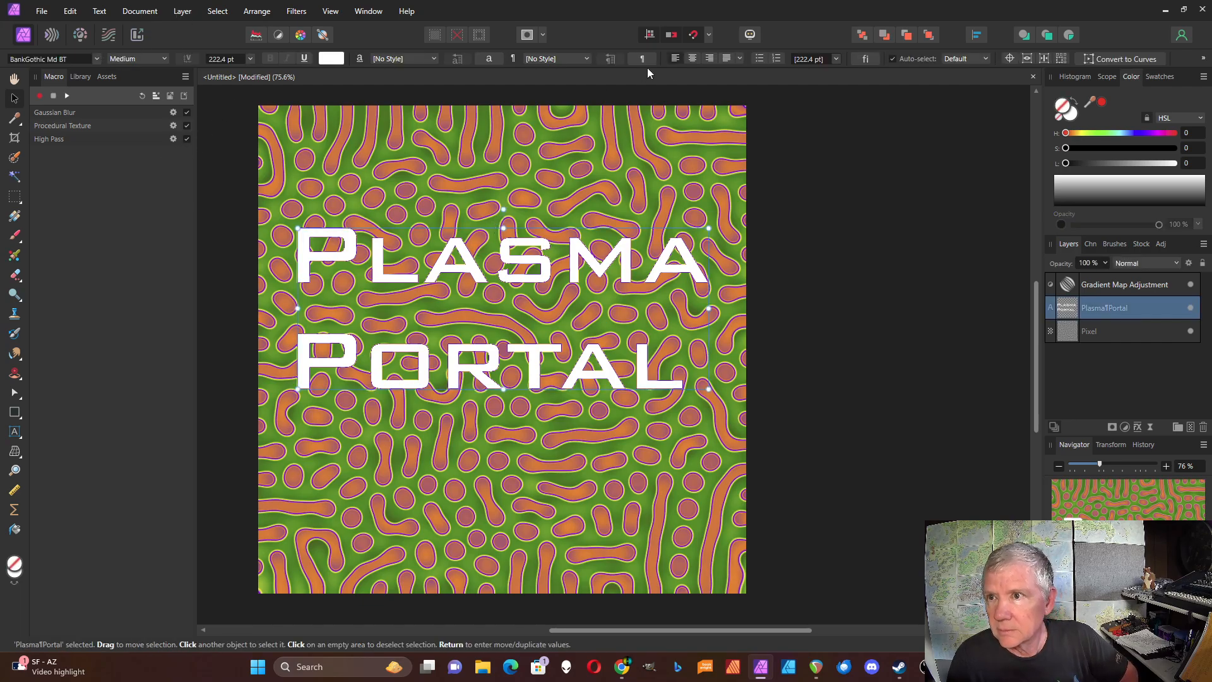
Step: Center-align the two lines of the "Plasma Portal" text and merge the visible layers into a new Pixel layer above the Gradient Map Adjustment
{"action": "left_click", "coordinate": [693, 58]}
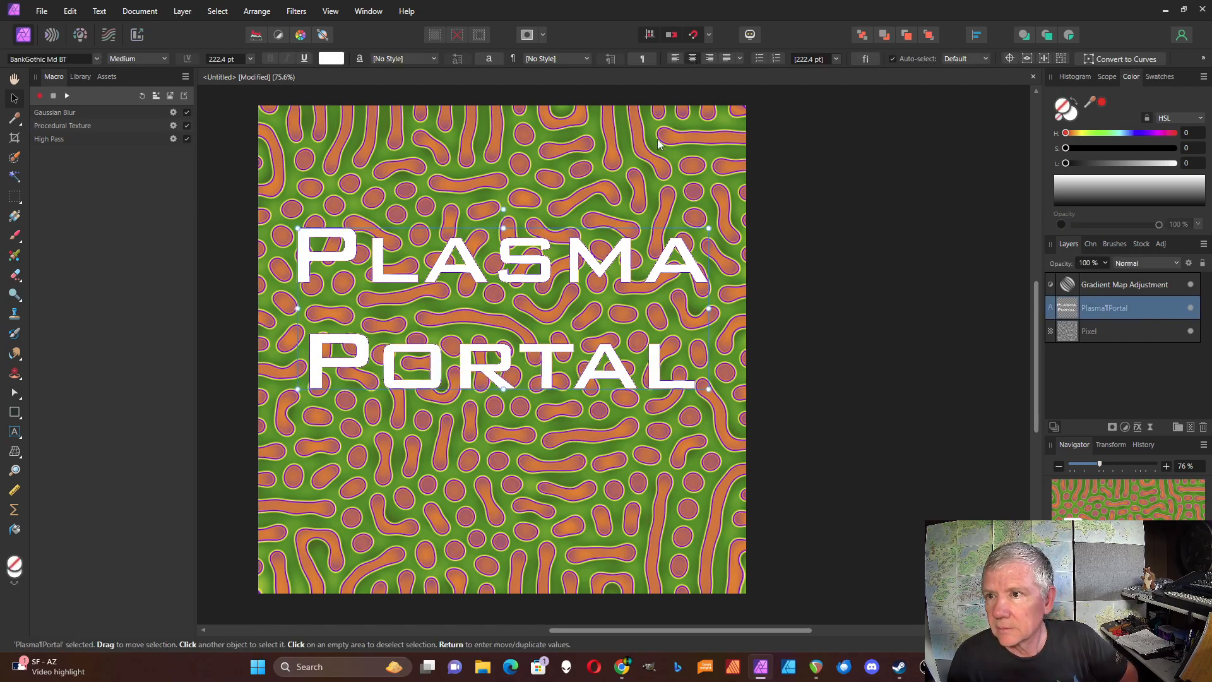
{"action": "left_click", "coordinate": [239, 259]}
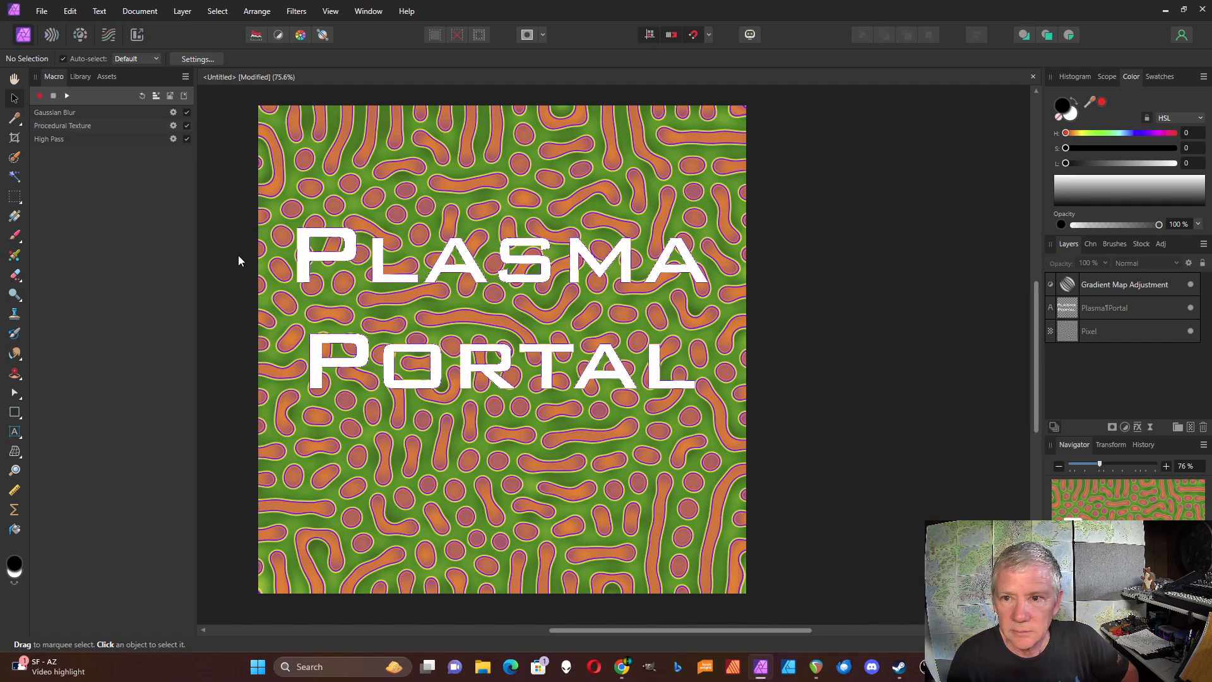
{"action": "left_click", "coordinate": [1124, 285]}
{"action": "left_click", "coordinate": [182, 11]}
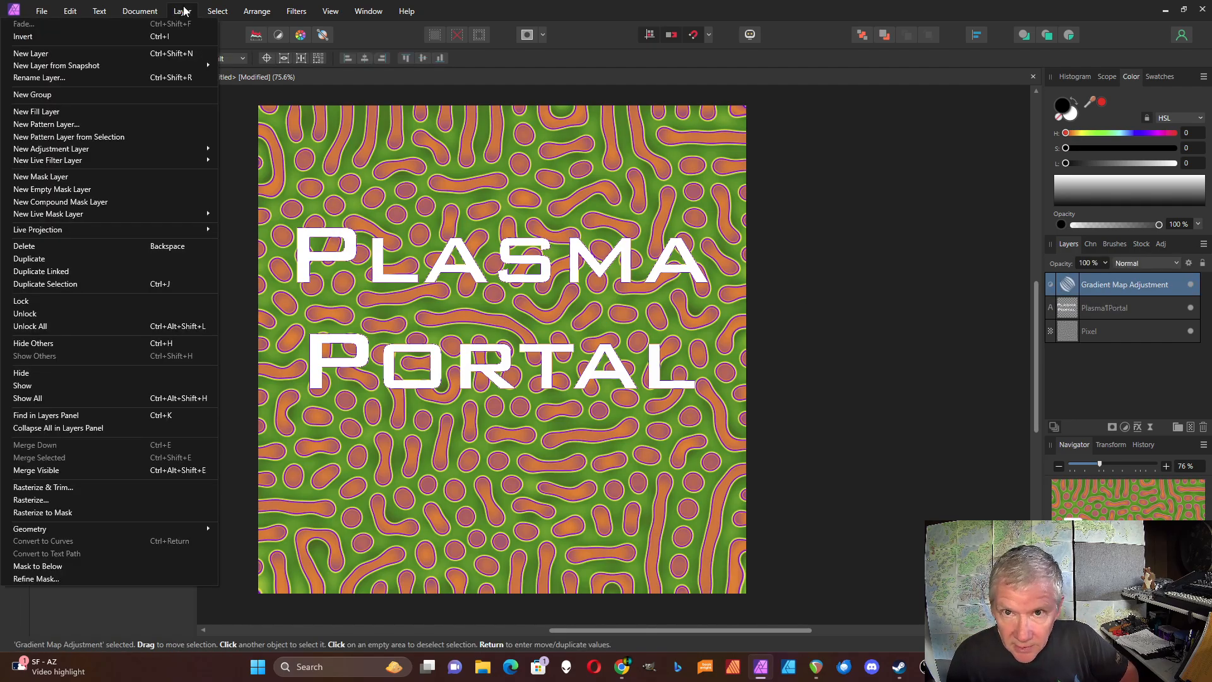
{"action": "left_click", "coordinate": [62, 471]}
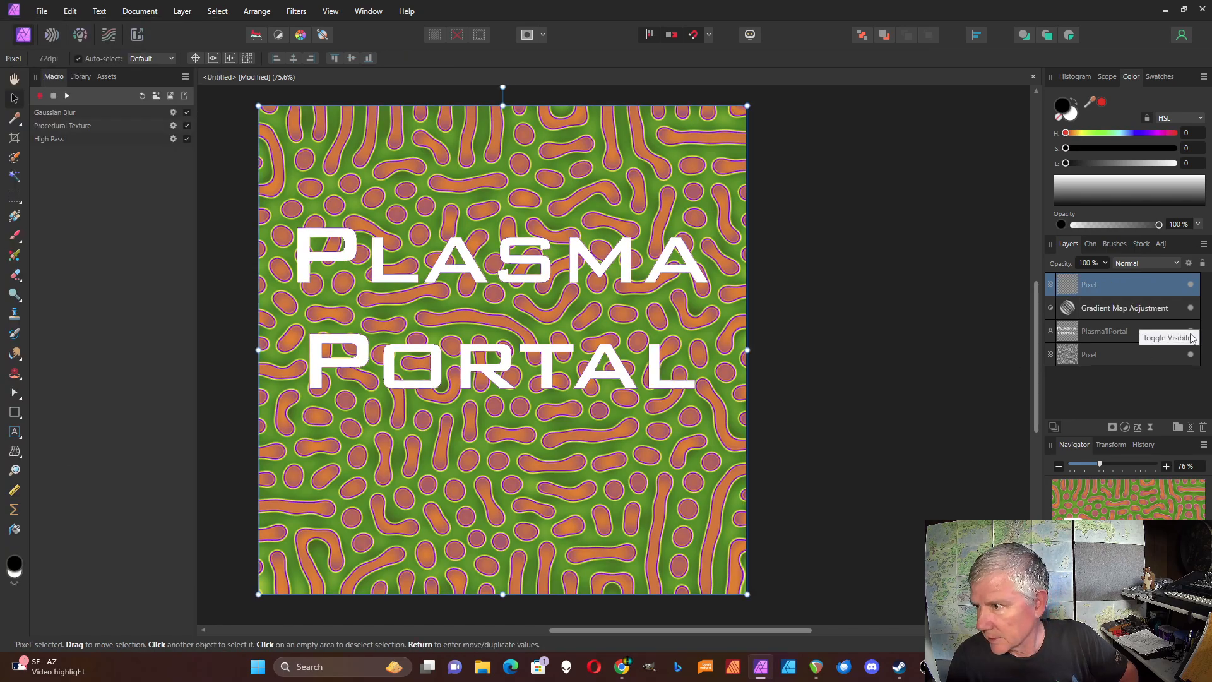
Step: Hide the Gradient Map Adjustment, the text layer and the original Pixel layer, keeping the merged Pixel layer selected
{"action": "left_click", "coordinate": [1191, 308]}
{"action": "left_click", "coordinate": [1191, 331]}
{"action": "left_click", "coordinate": [1191, 354]}
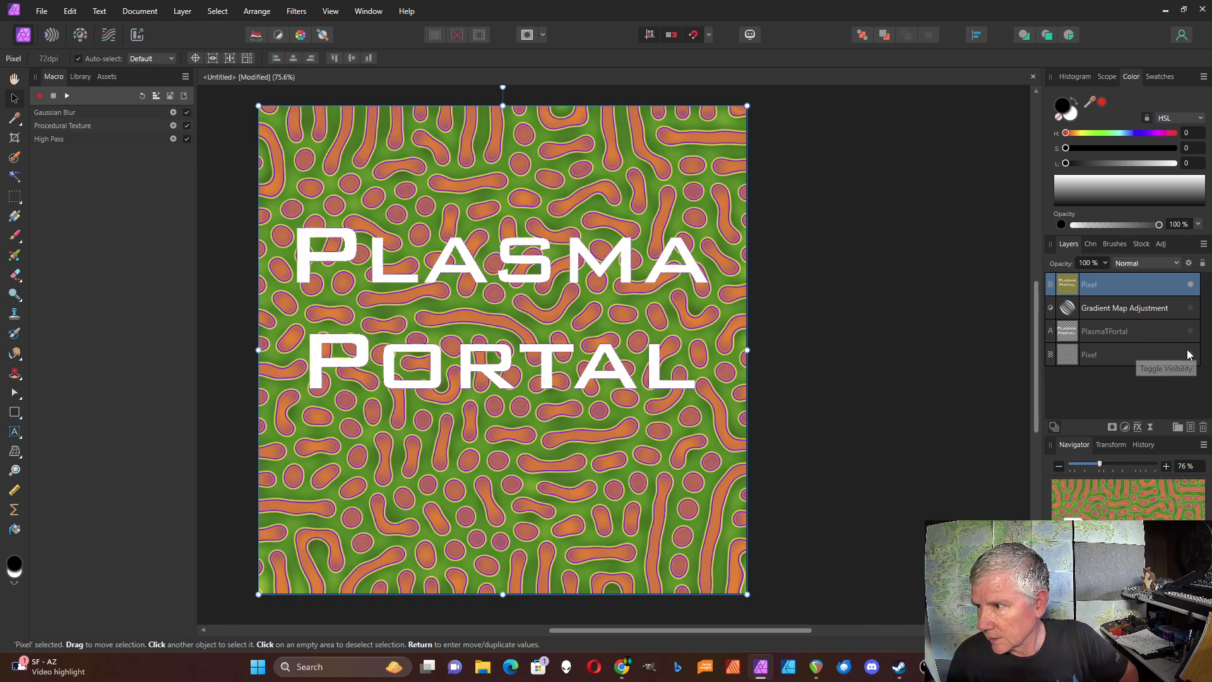
{"action": "double_click", "coordinate": [1141, 290]}
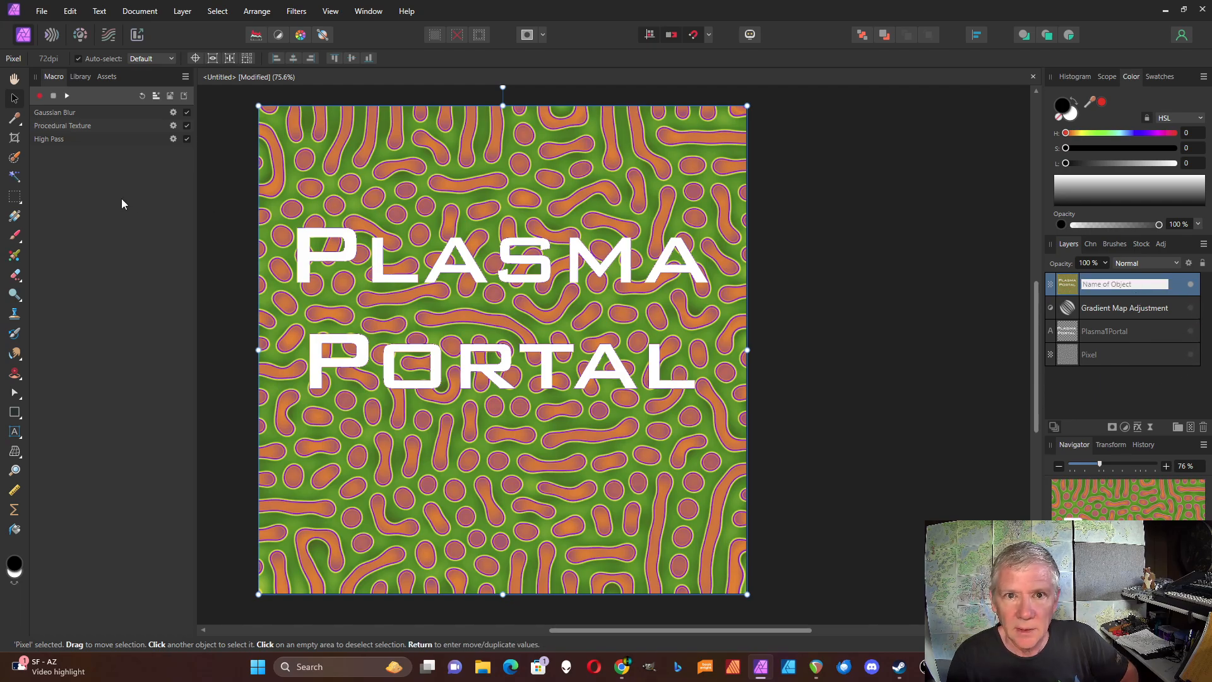
Step: Clear the current macro and start recording a new one with a 5 px Gaussian Blur on the merged Pixel layer
{"action": "left_click", "coordinate": [141, 98]}
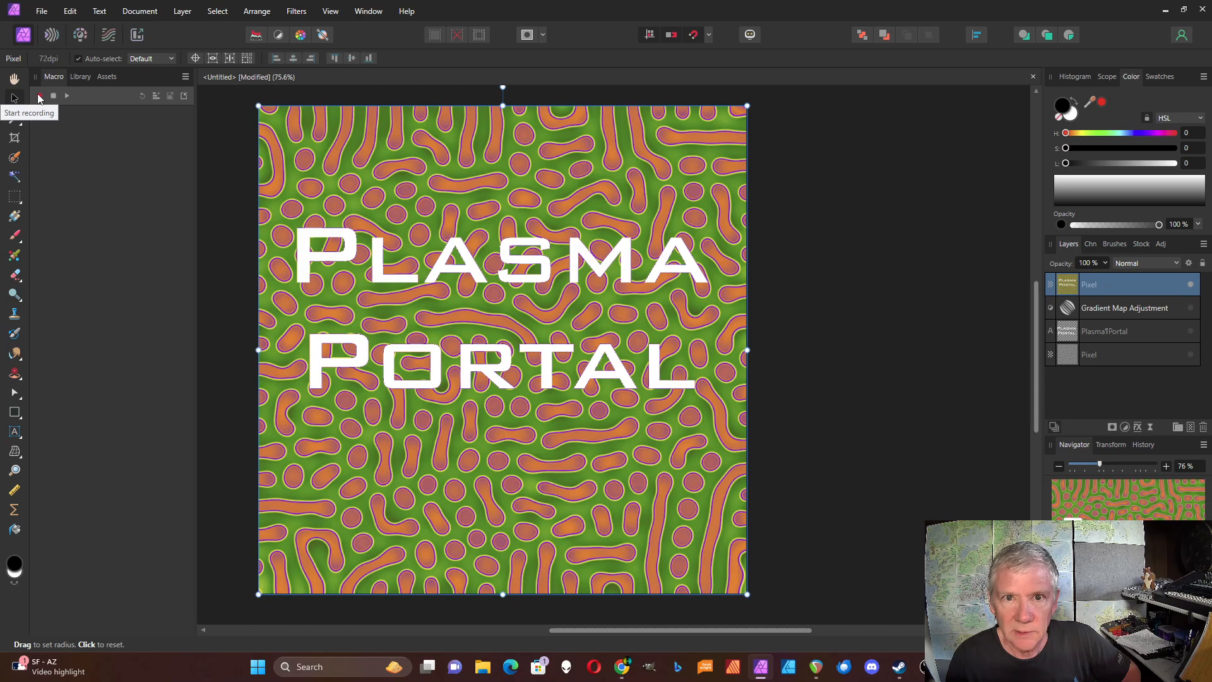
{"action": "left_click", "coordinate": [40, 97]}
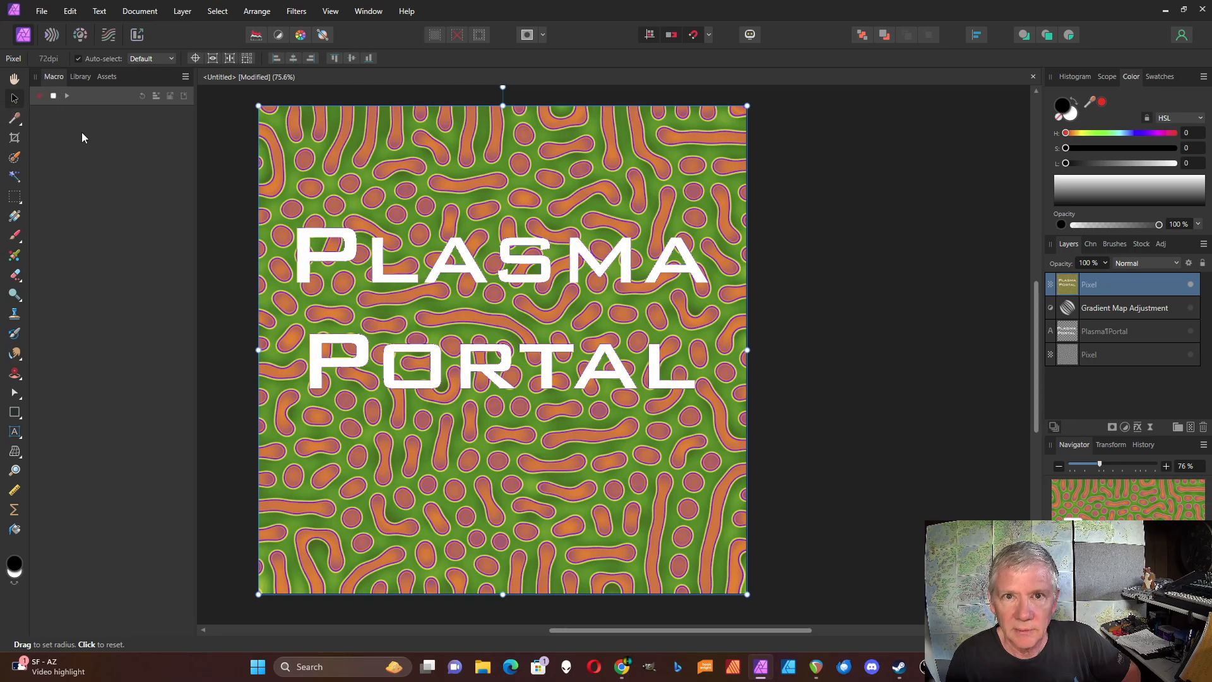
{"action": "left_click", "coordinate": [295, 11]}
{"action": "mouse_move", "coordinate": [290, 41]}
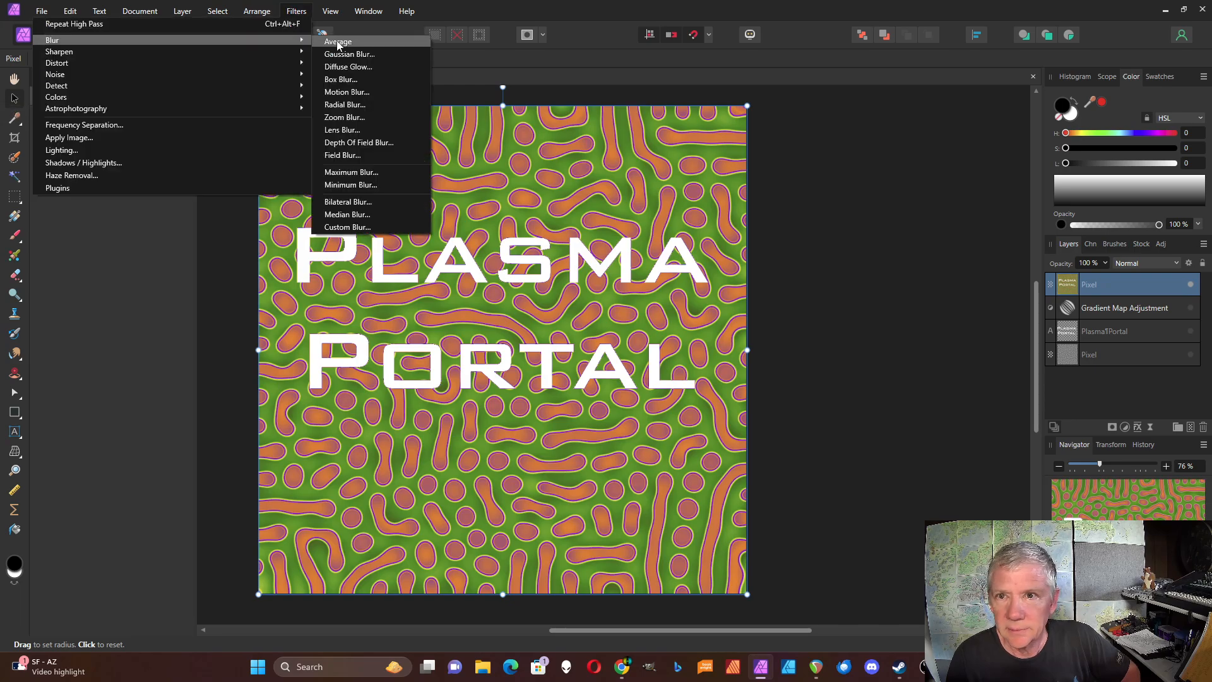
{"action": "left_click", "coordinate": [353, 49]}
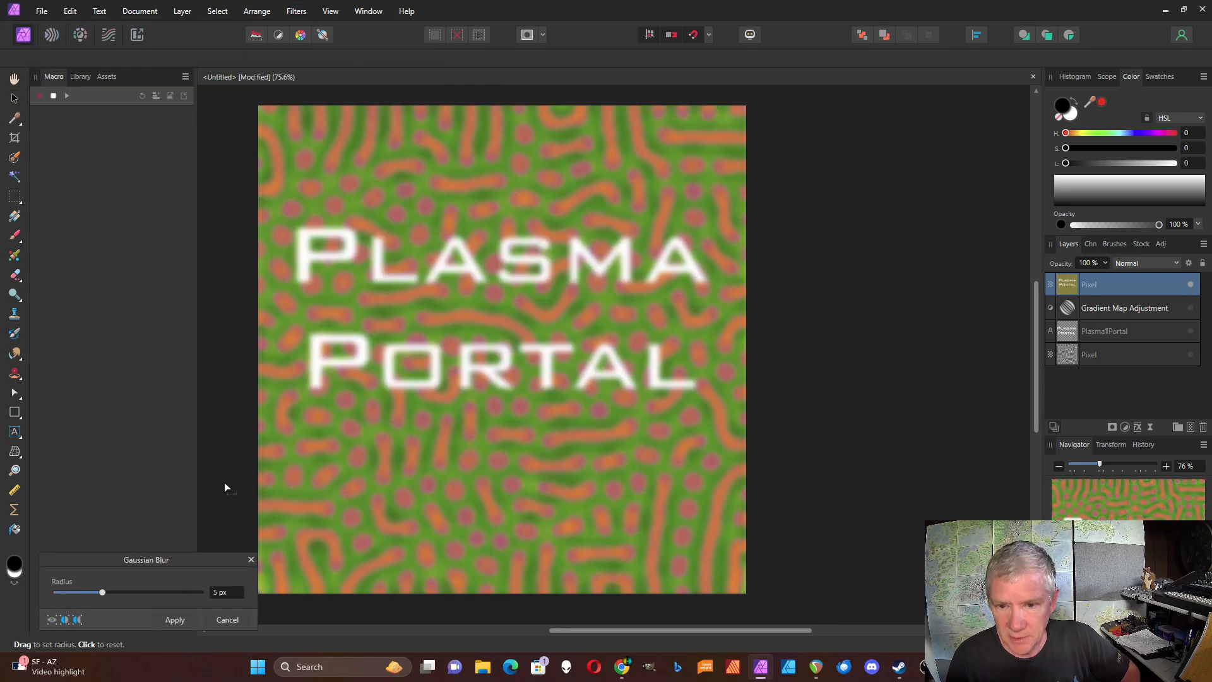
{"action": "left_click", "coordinate": [175, 620]}
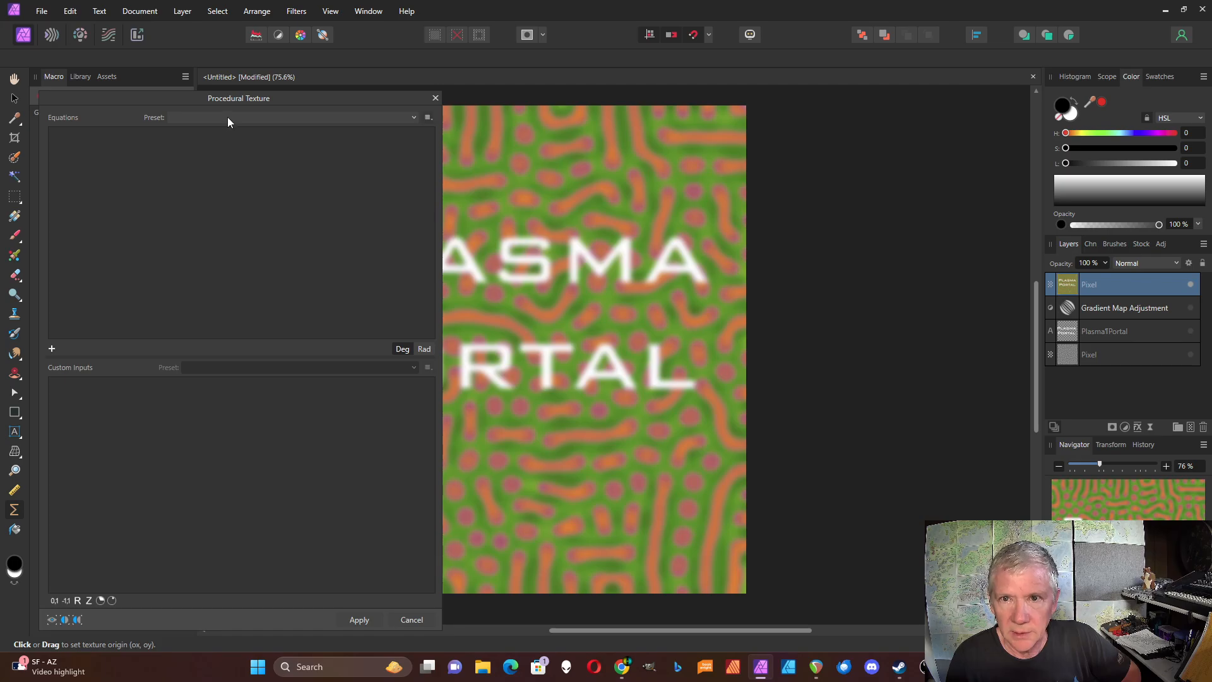
Step: Apply a Procedural Texture filter with the Threshold preset as the macro's second action
{"action": "left_click", "coordinate": [228, 118]}
{"action": "left_click", "coordinate": [200, 274]}
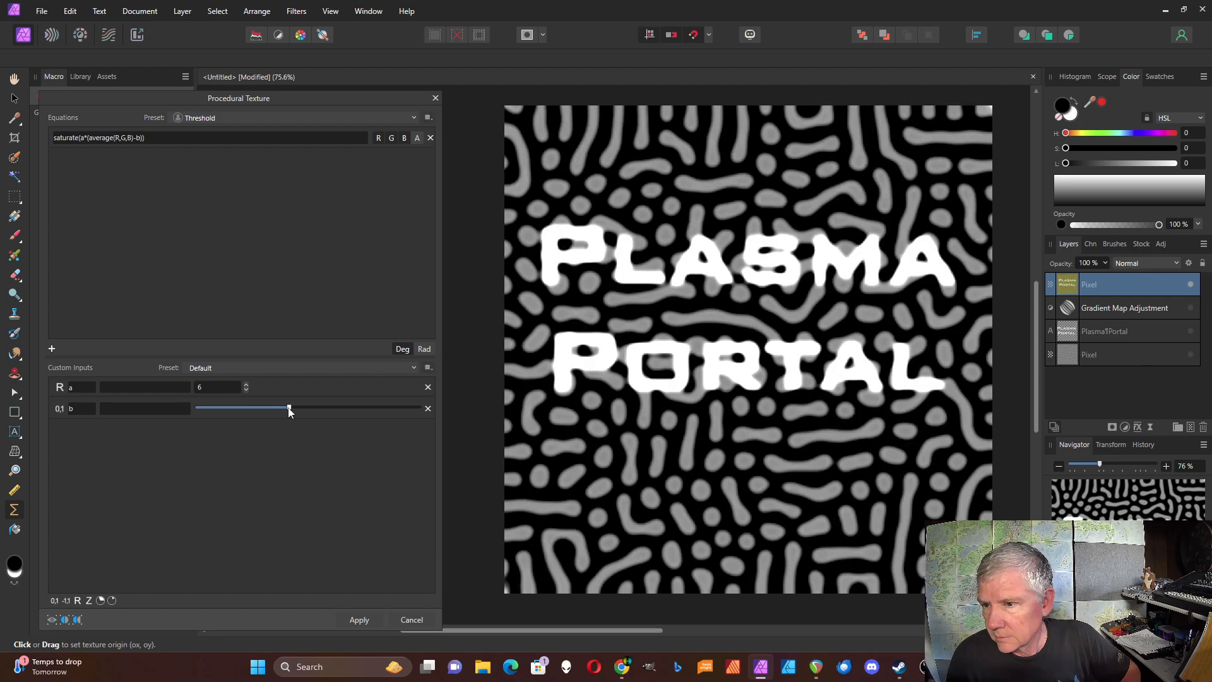
{"action": "left_click", "coordinate": [359, 620]}
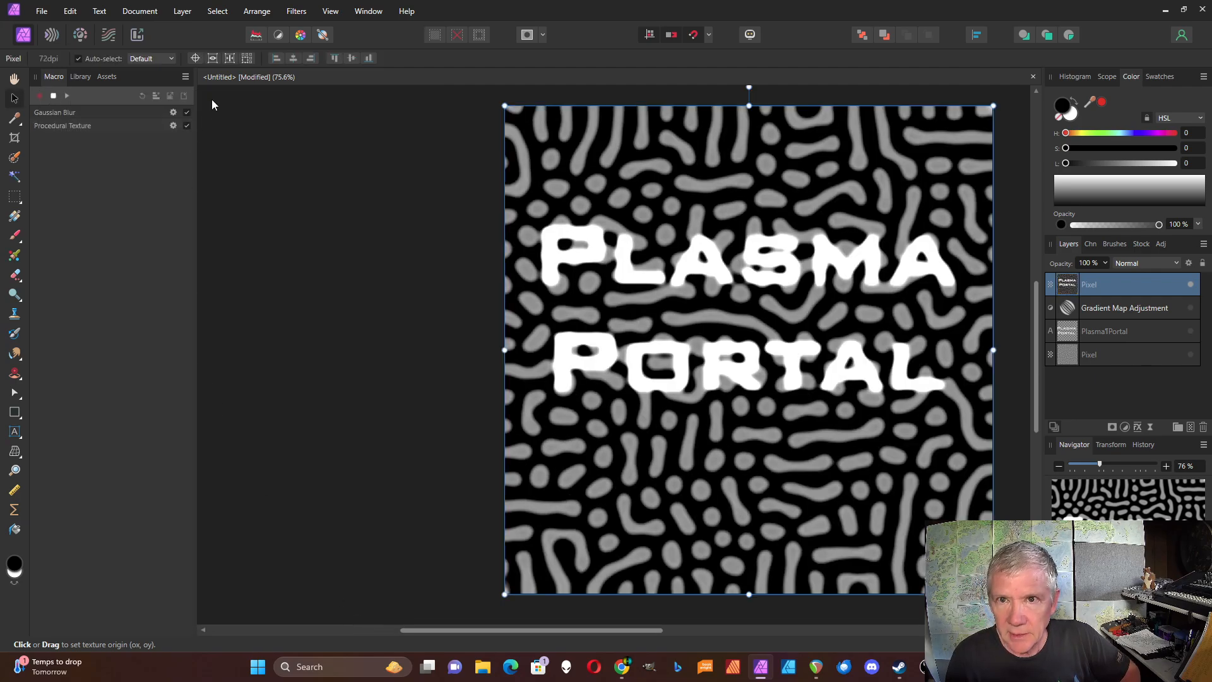
Step: Apply a monochrome High Pass filter with a 10 px radius as the macro's third action and stop recording
{"action": "left_click", "coordinate": [295, 11]}
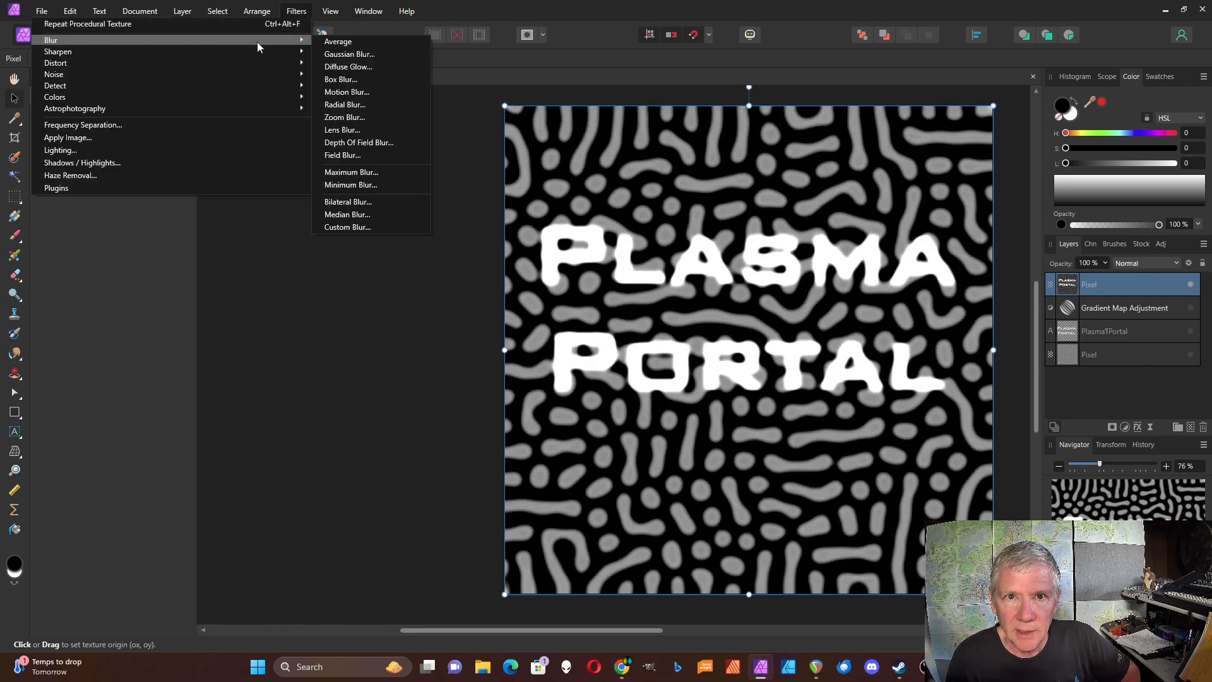
{"action": "mouse_move", "coordinate": [254, 51]}
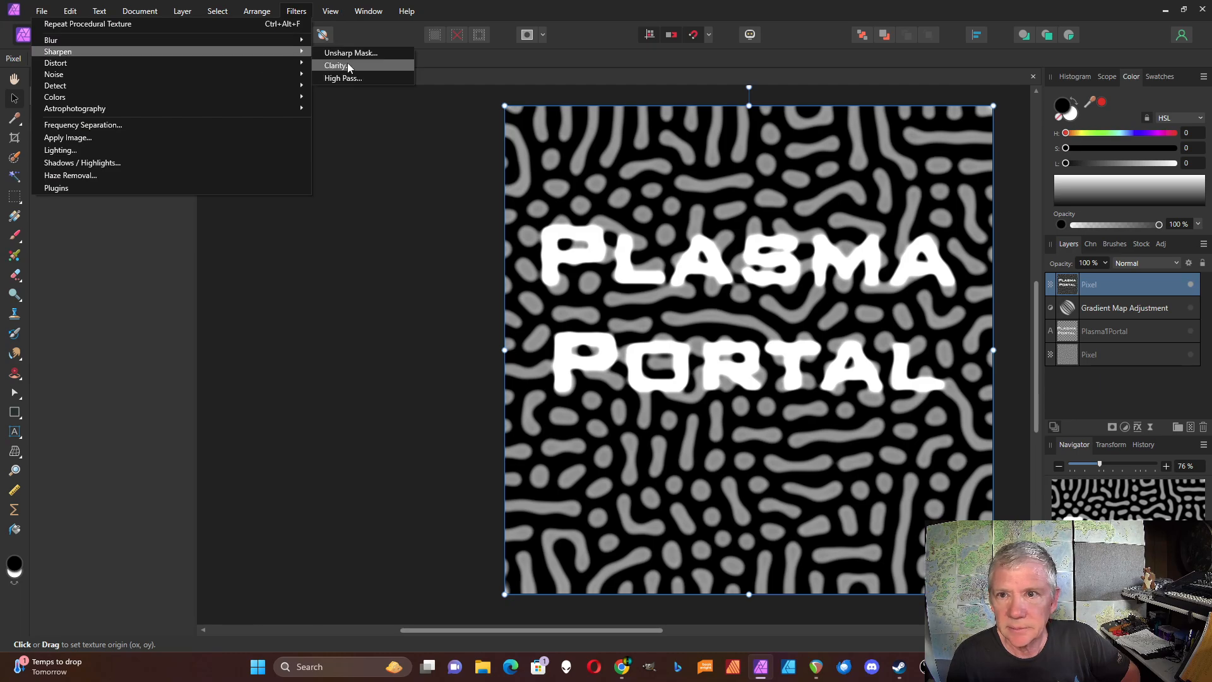
{"action": "left_click", "coordinate": [353, 79]}
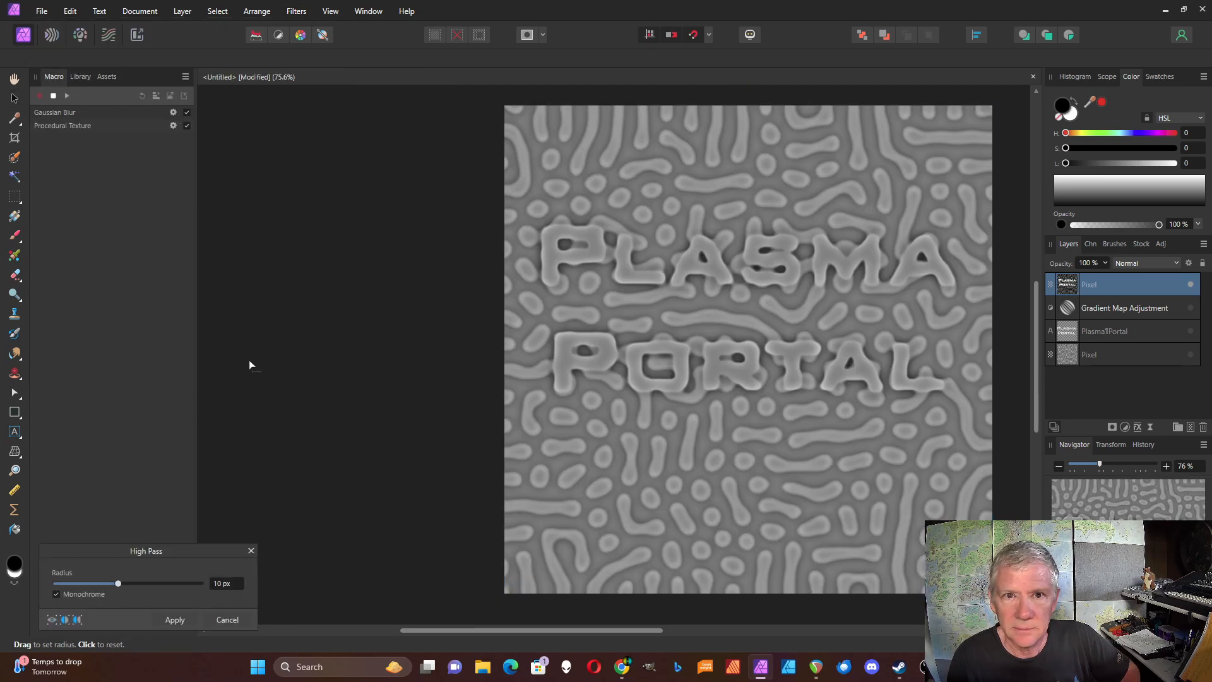
{"action": "left_click", "coordinate": [173, 620]}
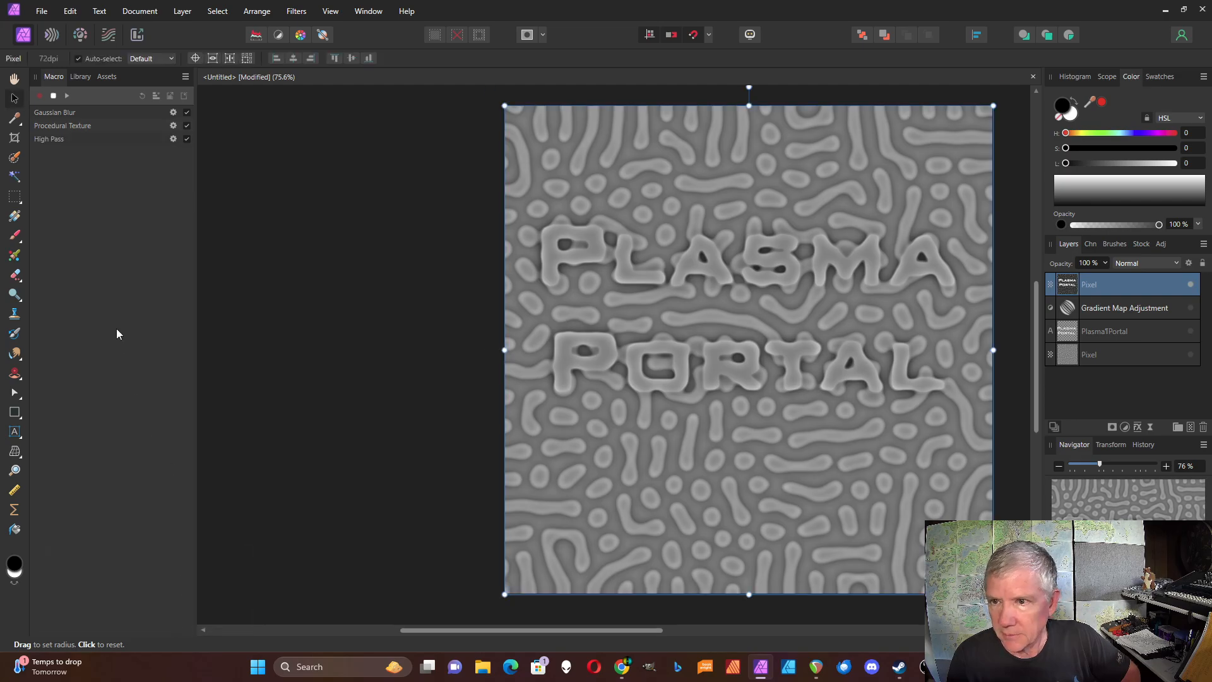
{"action": "left_click", "coordinate": [53, 95]}
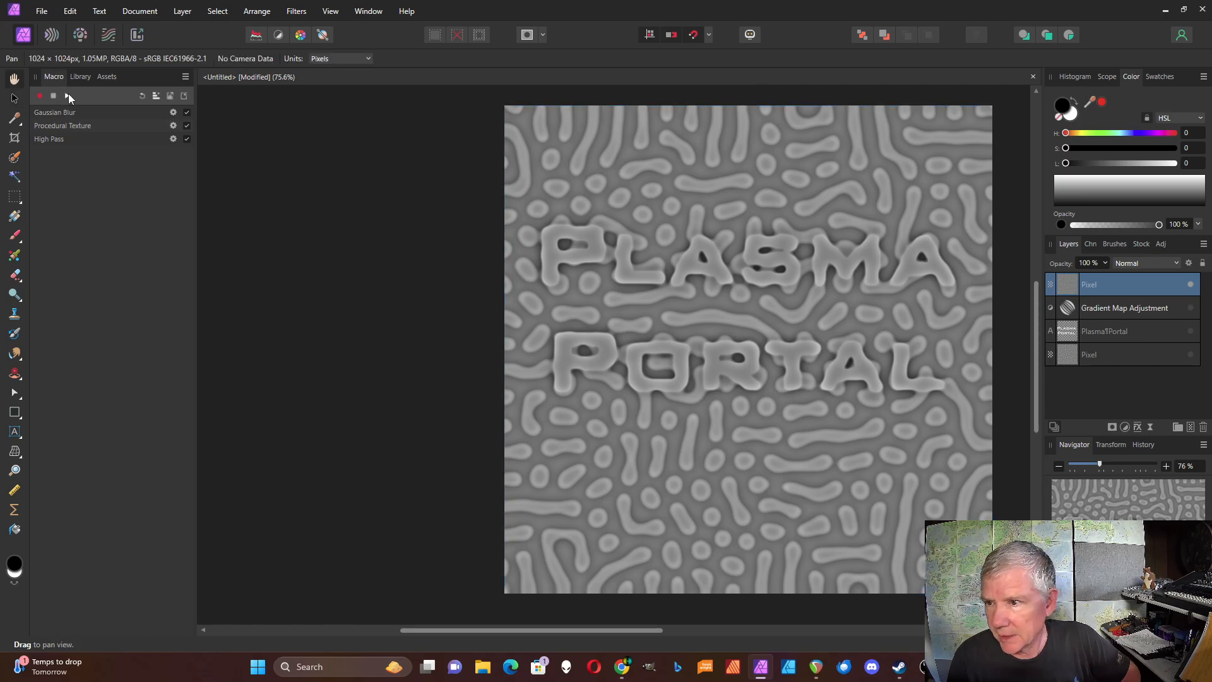
Step: Play the new macro about eight times on the merged Pixel layer to turn the text and blobs into a labyrinth pattern
{"action": "left_click", "coordinate": [68, 94]}
{"action": "left_click", "coordinate": [68, 95]}
{"action": "left_click", "coordinate": [68, 94]}
{"action": "left_click", "coordinate": [68, 95]}
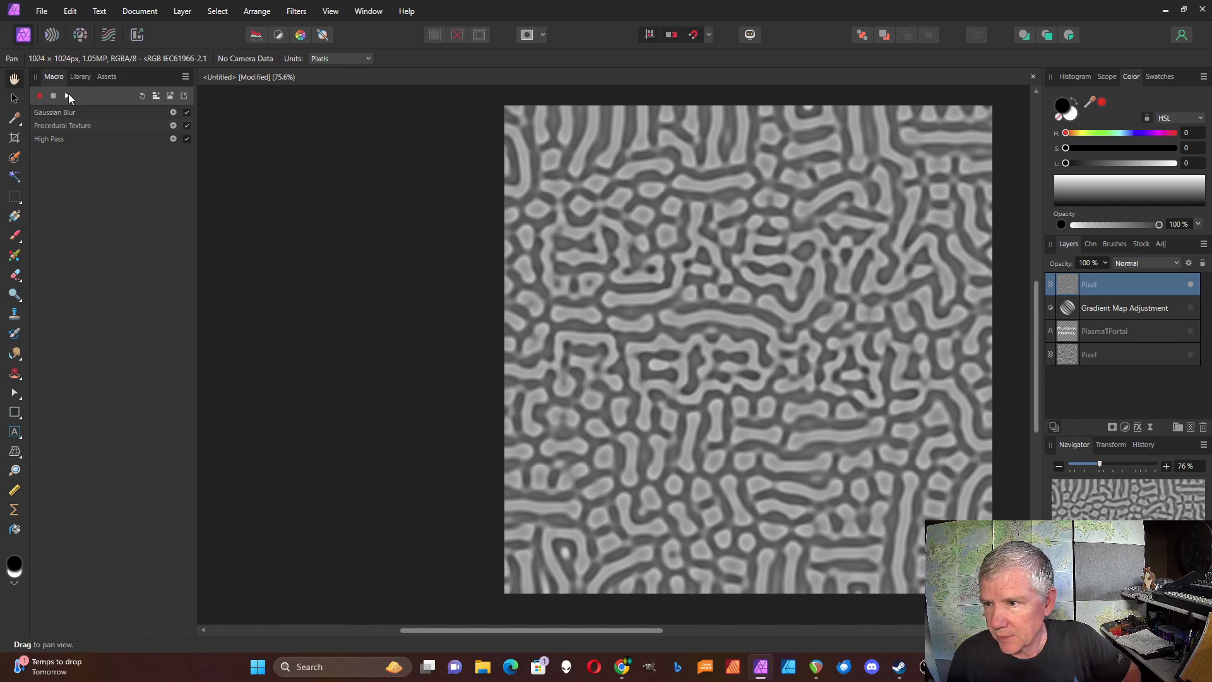
{"action": "left_click", "coordinate": [68, 95]}
{"action": "left_click", "coordinate": [68, 95]}
{"action": "left_click", "coordinate": [68, 95]}
{"action": "left_click", "coordinate": [69, 95]}
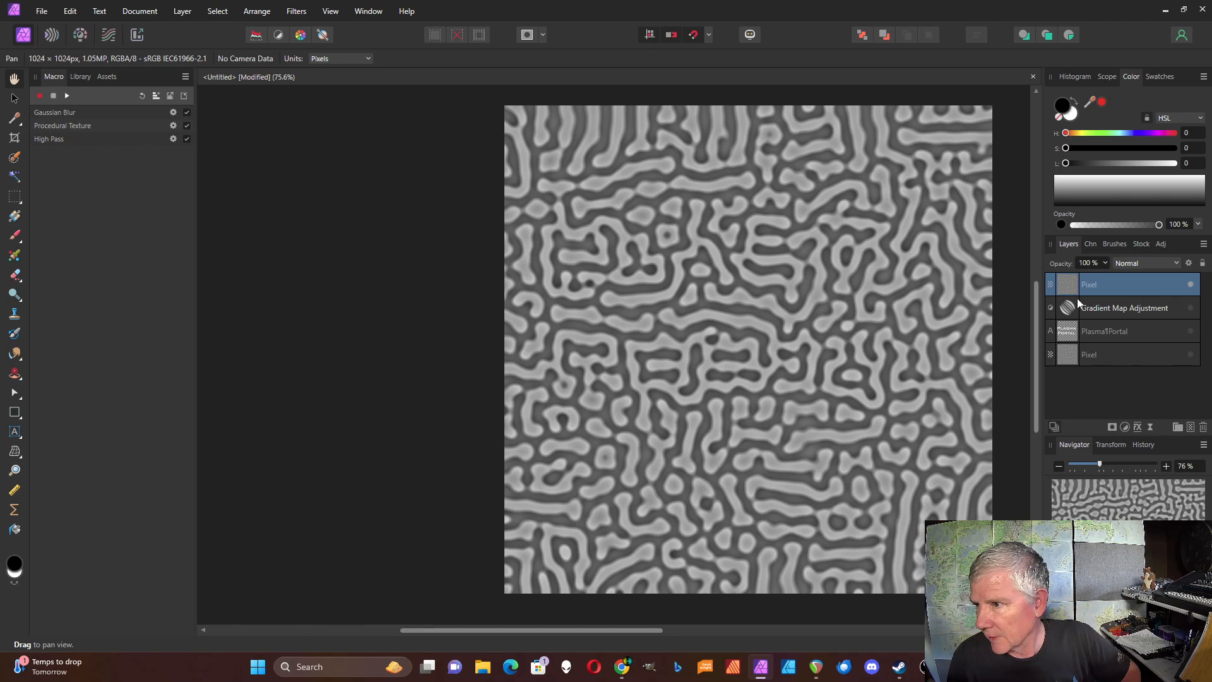
Step: Move the Gradient Map Adjustment above the merged Pixel layer, make it visible and play the macro on the Pixel layer again
{"action": "left_click_drag", "start_coordinate": [1078, 303], "coordinate": [1069, 268]}
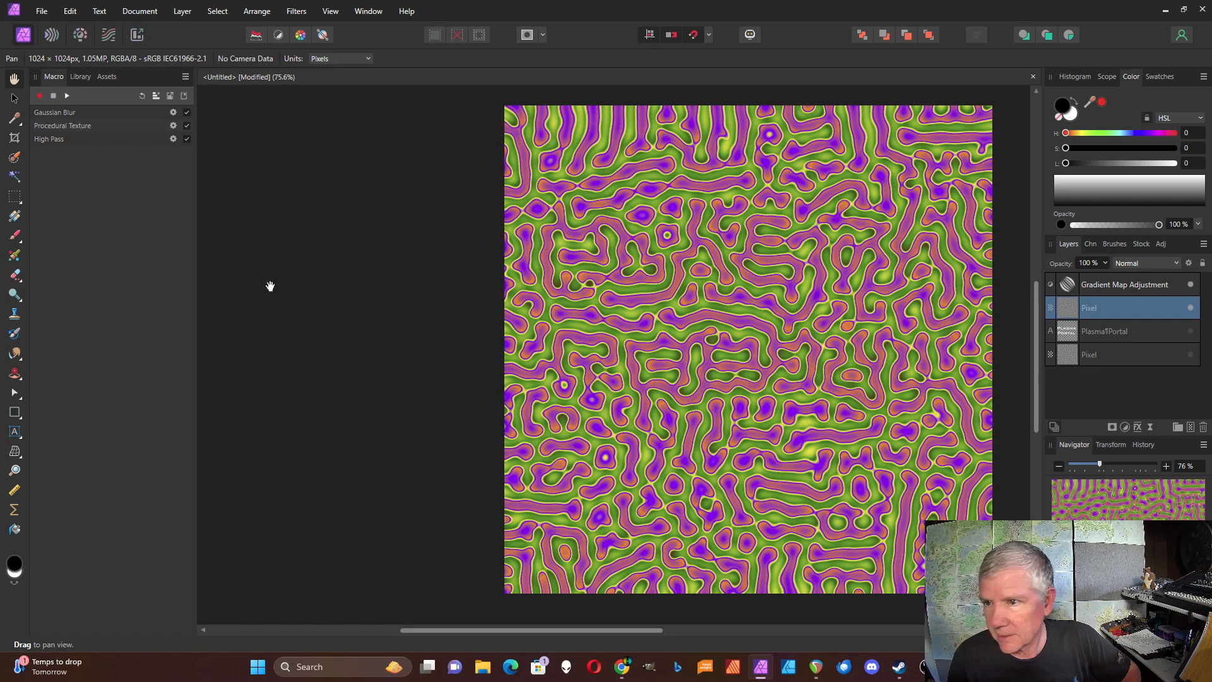
{"action": "left_click", "coordinate": [66, 96]}
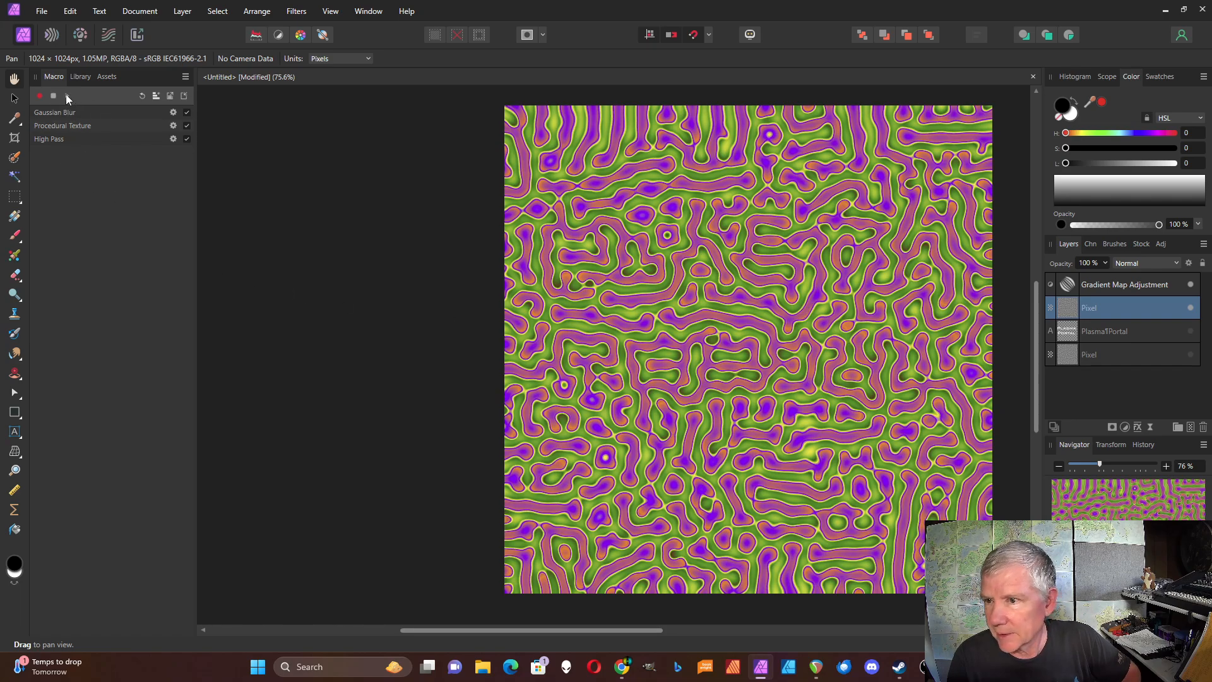